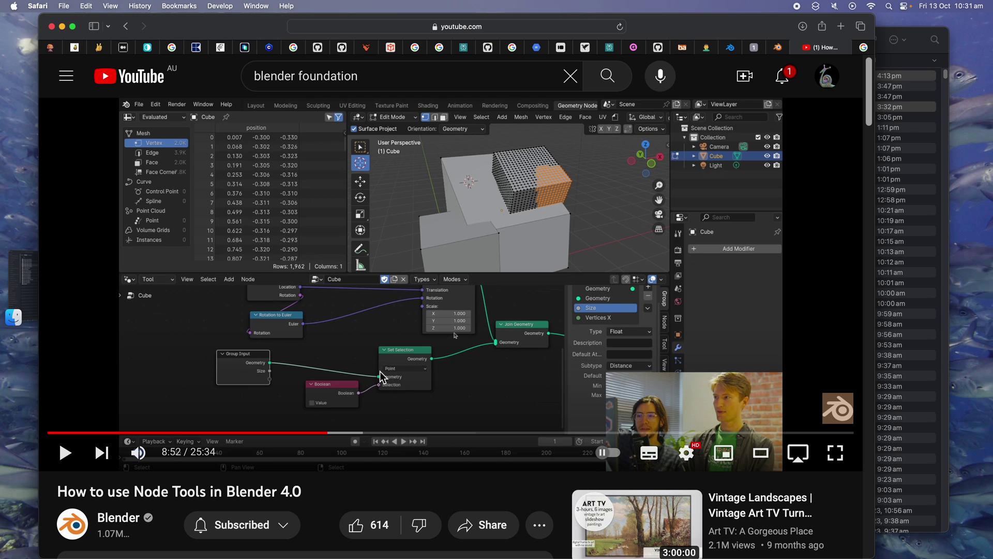
# Step: Skim the node tools tutorial video between about 7:14 and 18:47 to review the Cube, Voronoi face set and curve tool demos
pyautogui.click(278, 436)
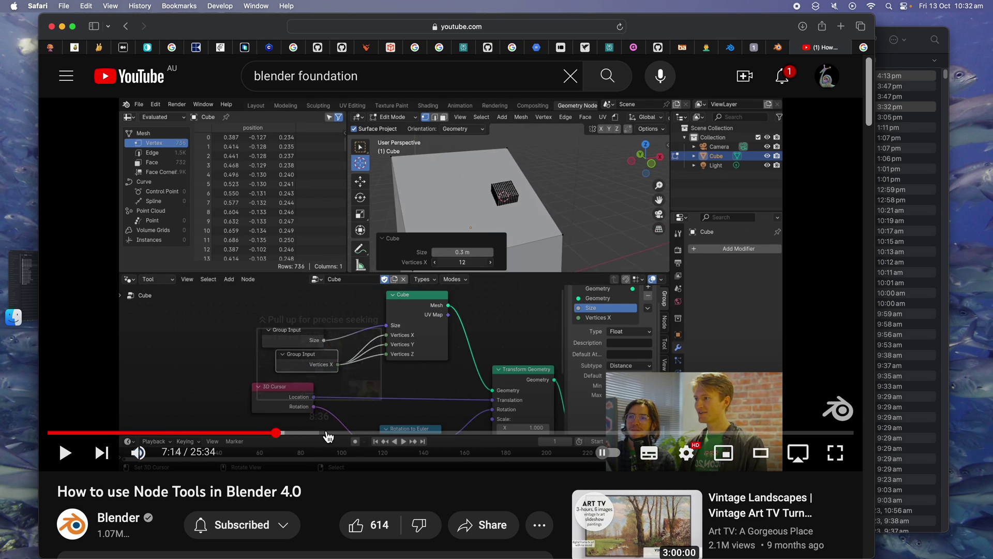
pyautogui.click(357, 433)
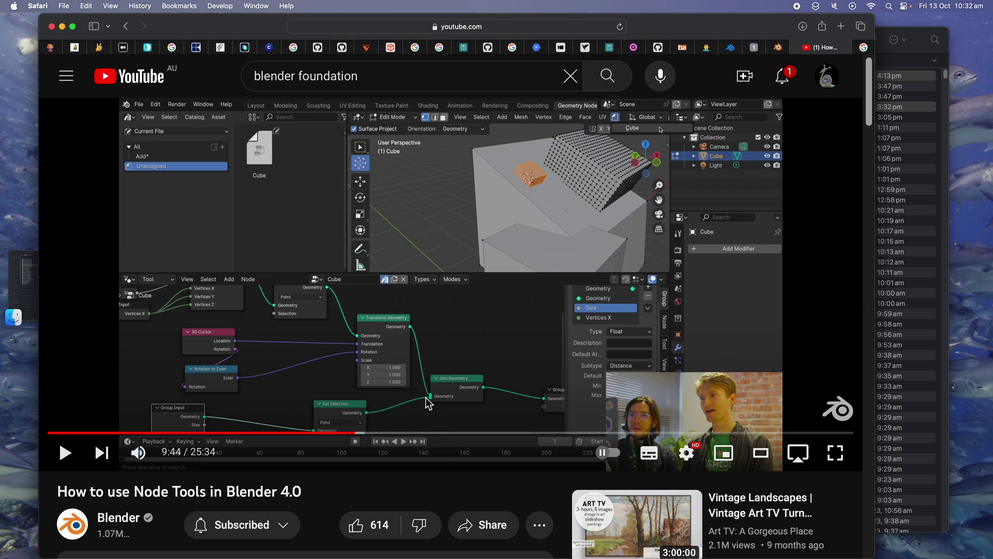
pyautogui.click(382, 440)
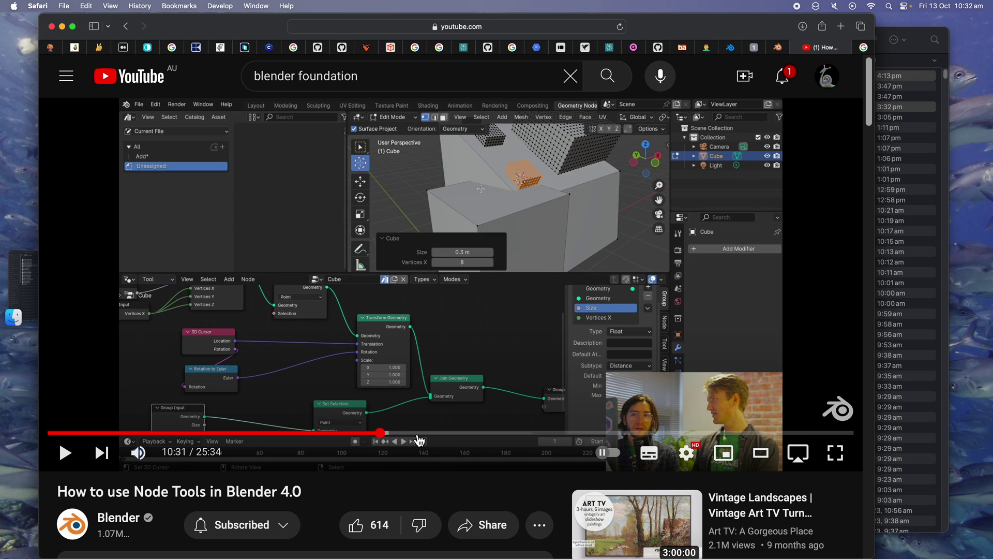
pyautogui.click(417, 439)
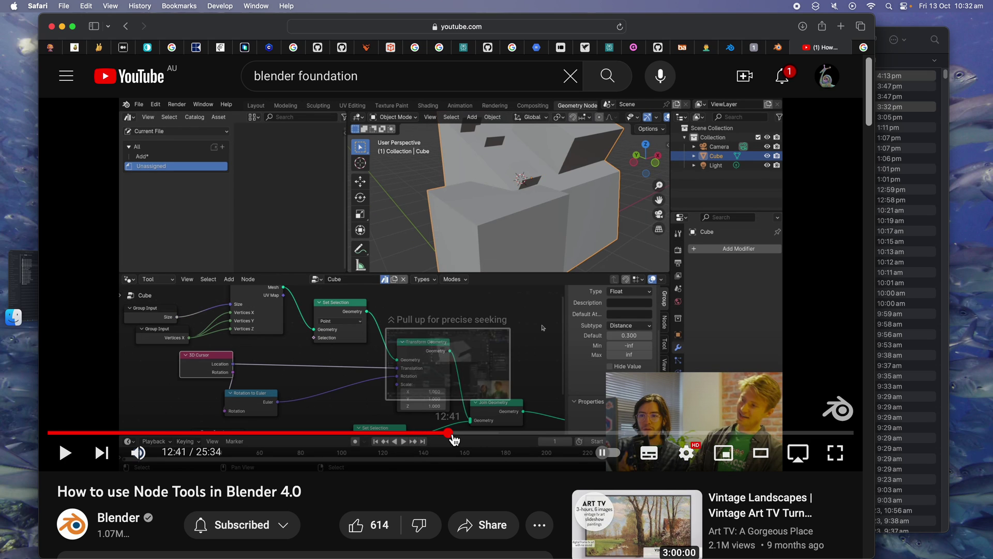
pyautogui.click(448, 439)
pyautogui.click(477, 439)
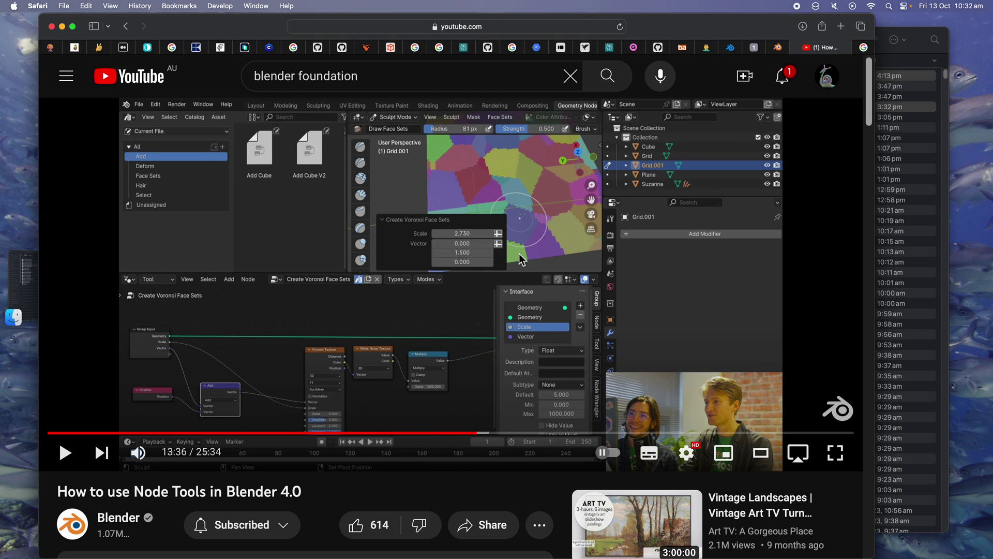
pyautogui.moveTo(496, 431); pyautogui.dragTo(576, 438)
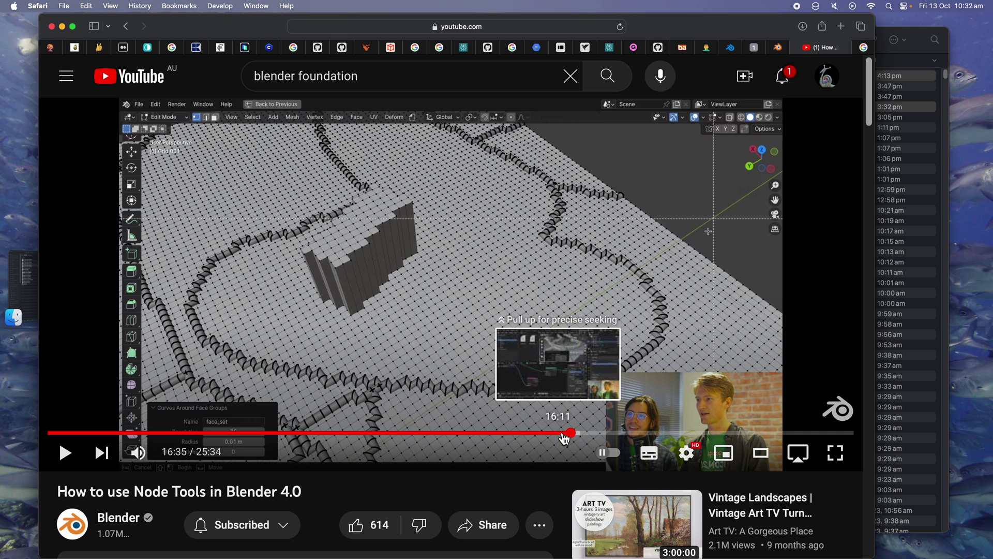
pyautogui.click(561, 435)
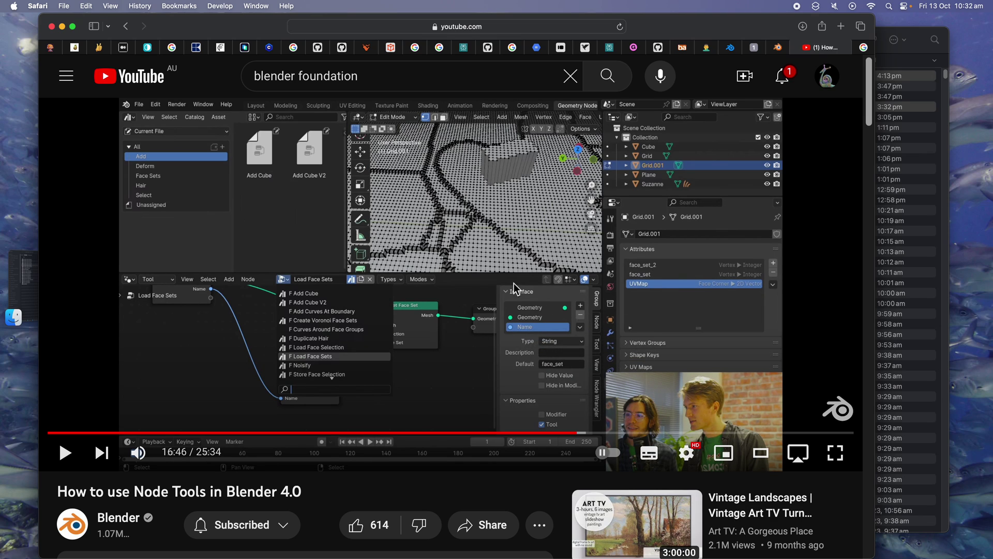
pyautogui.click(605, 434)
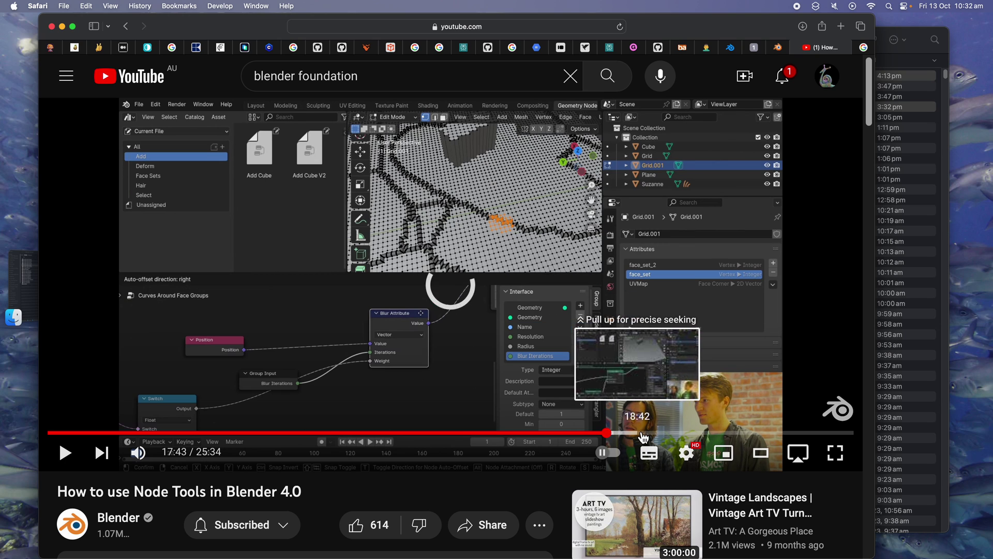
pyautogui.click(640, 433)
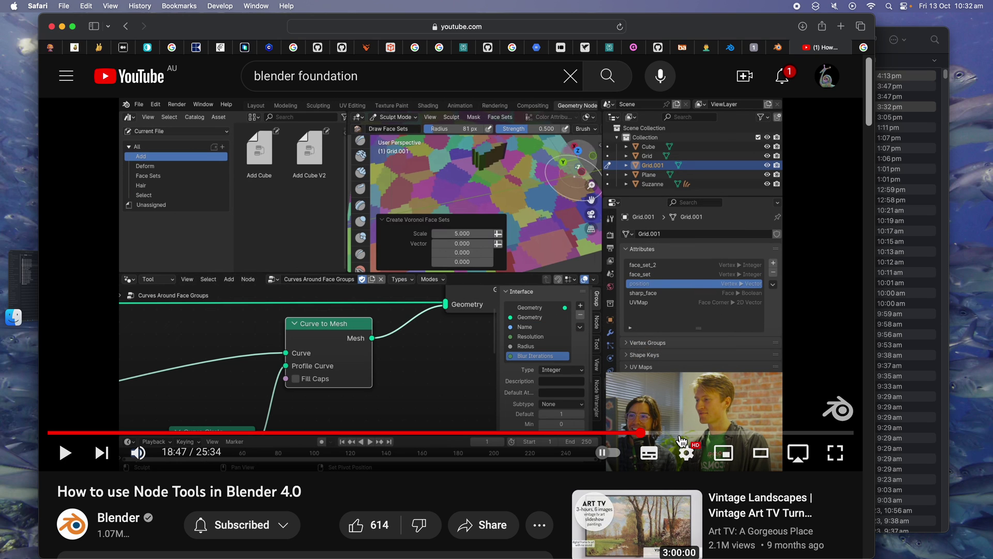
pyautogui.moveTo(678, 432); pyautogui.dragTo(613, 428)
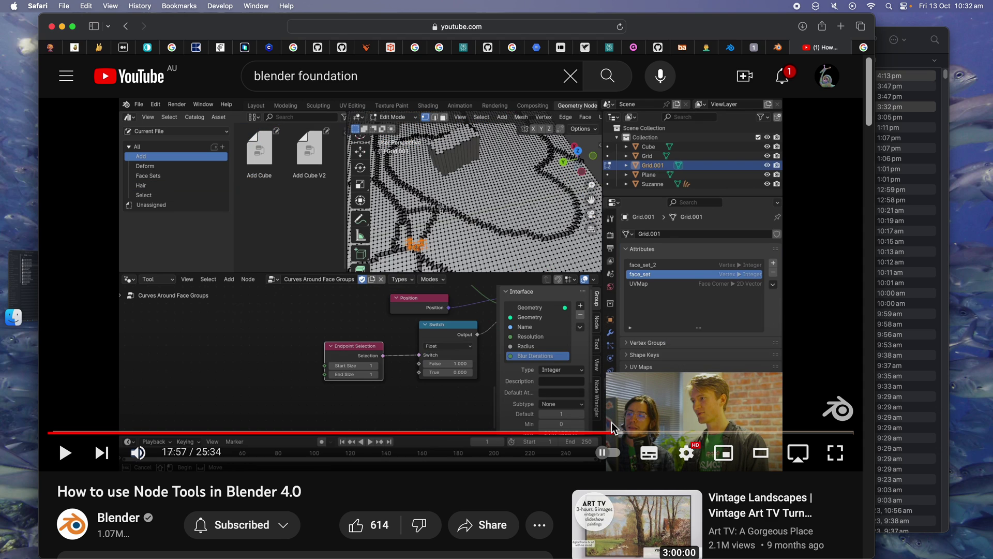
pyautogui.click(563, 433)
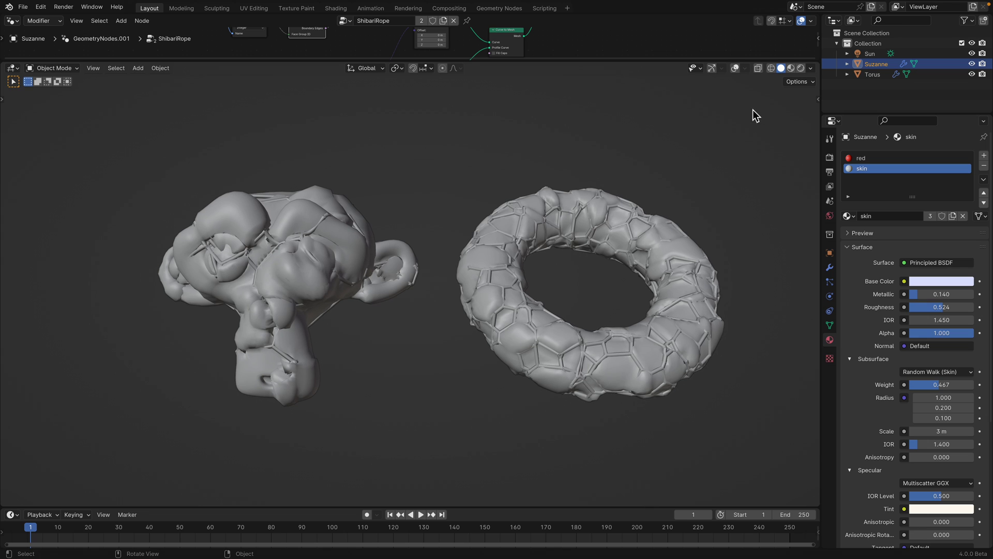
# Step: In Blender, inspect the monkey and torus in rendered shading from a higher, closer angle, and return the viewport to solid shading
pyautogui.click(799, 69)
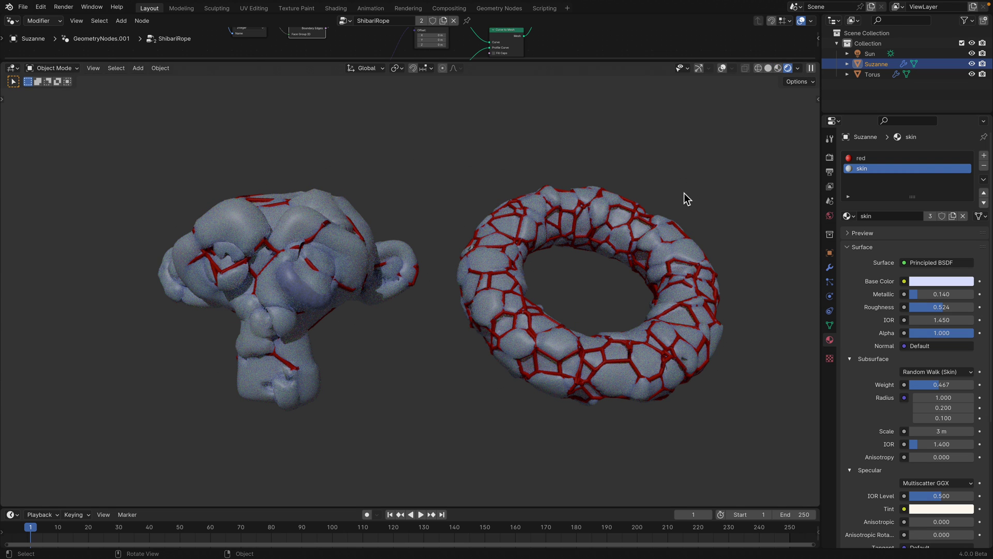
pyautogui.moveTo(683, 194); pyautogui.dragTo(610, 252, button='middle')
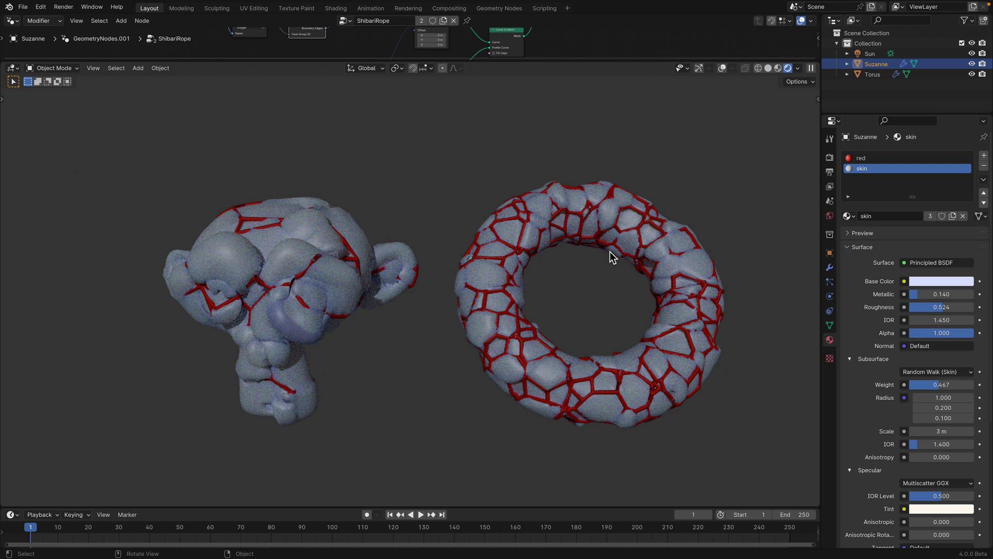
pyautogui.scroll(1, 611, 252)
pyautogui.keyDown('shift'); pyautogui.moveTo(662, 257); pyautogui.dragTo(652, 245, button='middle'); pyautogui.keyUp('shift')
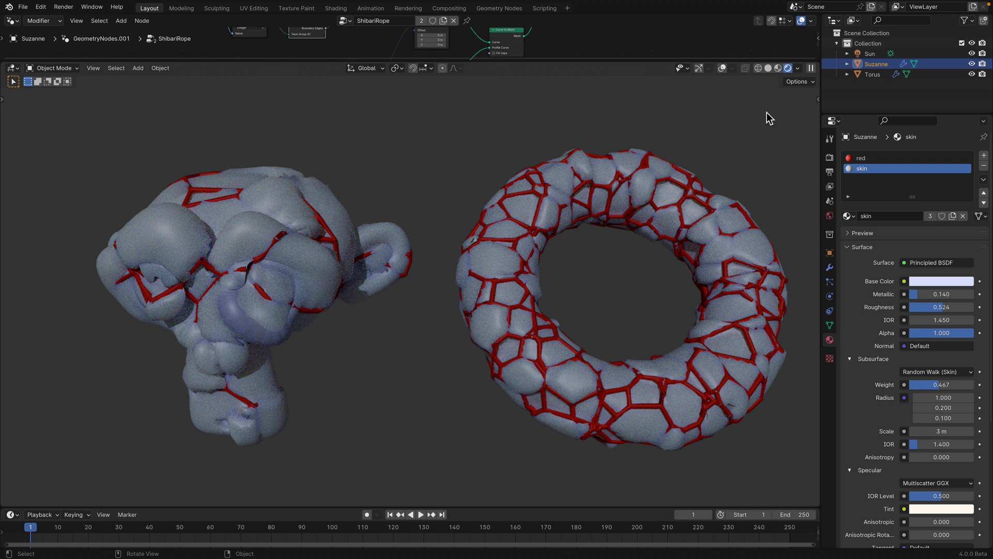
pyautogui.click(768, 68)
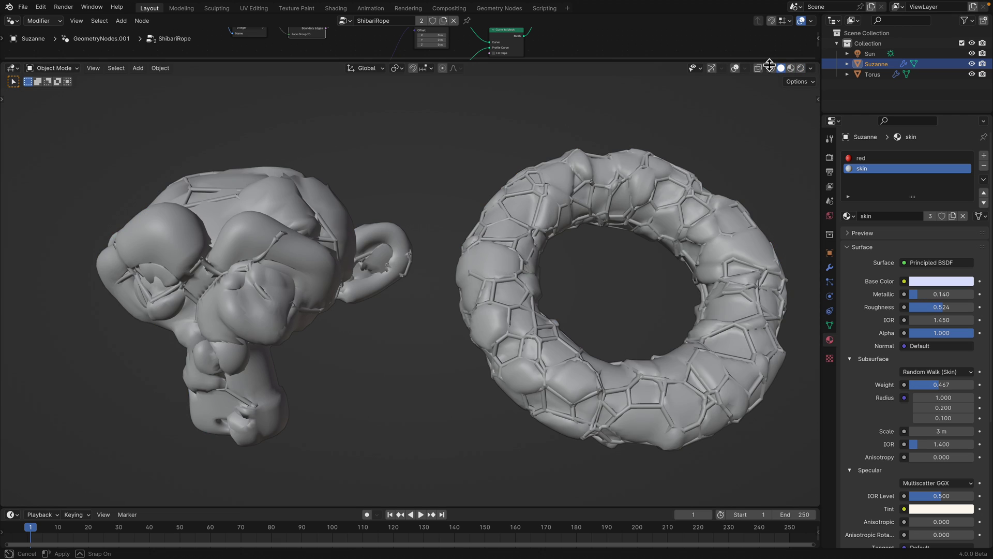
# Step: Enlarge the node editor and delete the torus and the Suzanne monkey from the scene, keeping only the sun light
pyautogui.moveTo(765, 61); pyautogui.dragTo(766, 122)
pyautogui.moveTo(512, 219); pyautogui.dragTo(576, 297)
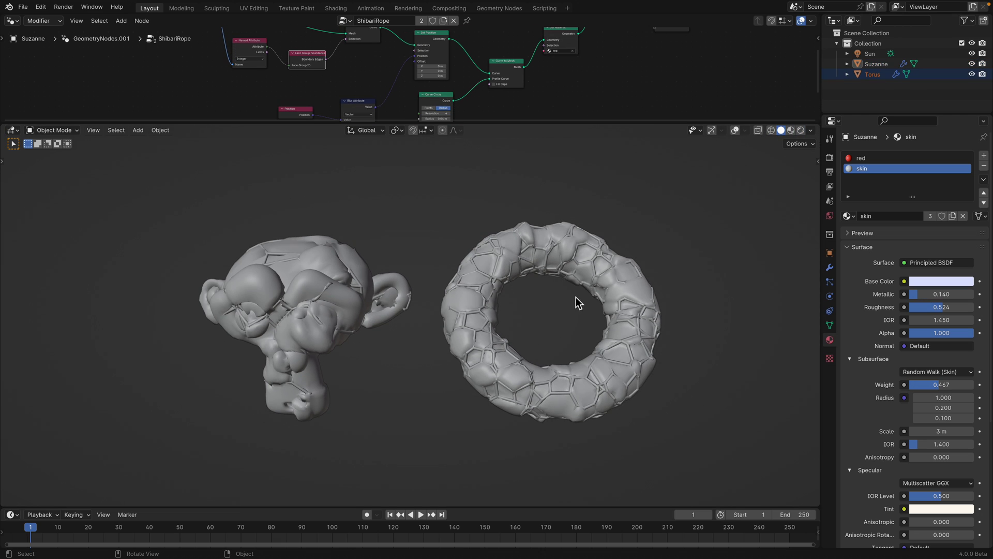
pyautogui.press('x')
pyautogui.click(565, 299)
pyautogui.keyDown('shift'); pyautogui.moveTo(334, 273); pyautogui.dragTo(409, 279, button='middle'); pyautogui.keyUp('shift')
pyautogui.click(408, 285)
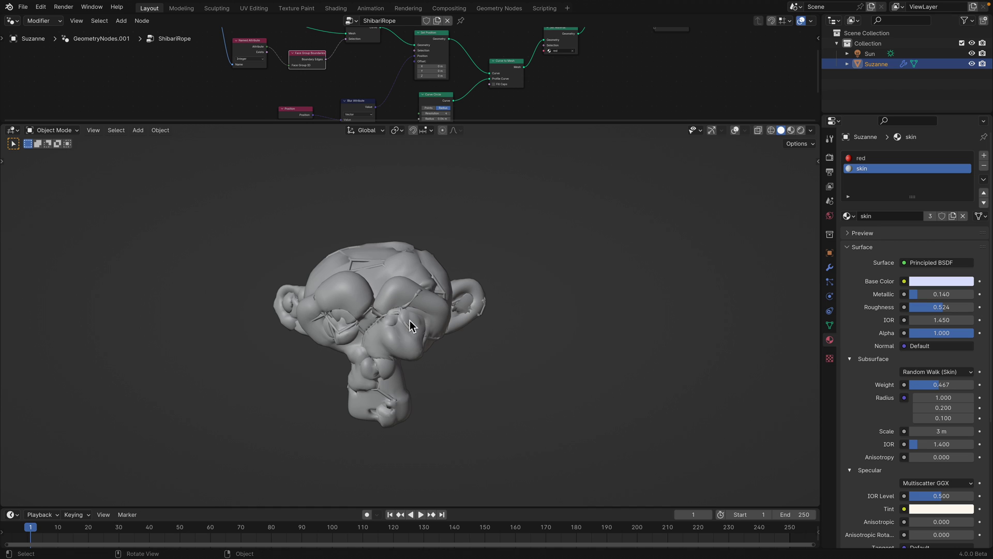
pyautogui.press('x')
pyautogui.press('x')
pyautogui.click(491, 284)
# Step: Show the viewport gizmos and overlays, and add a torus mesh at the world origin
pyautogui.click(712, 130)
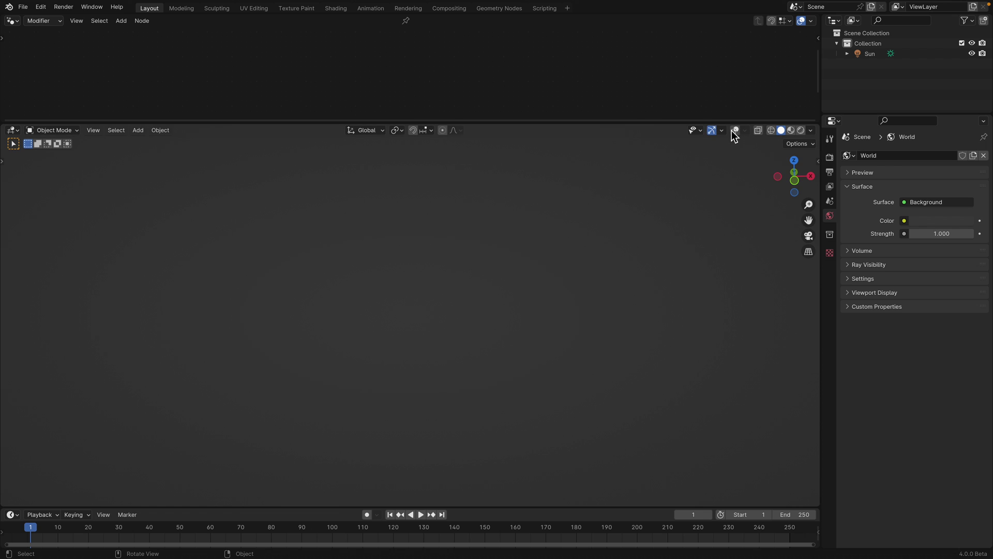
pyautogui.click(735, 130)
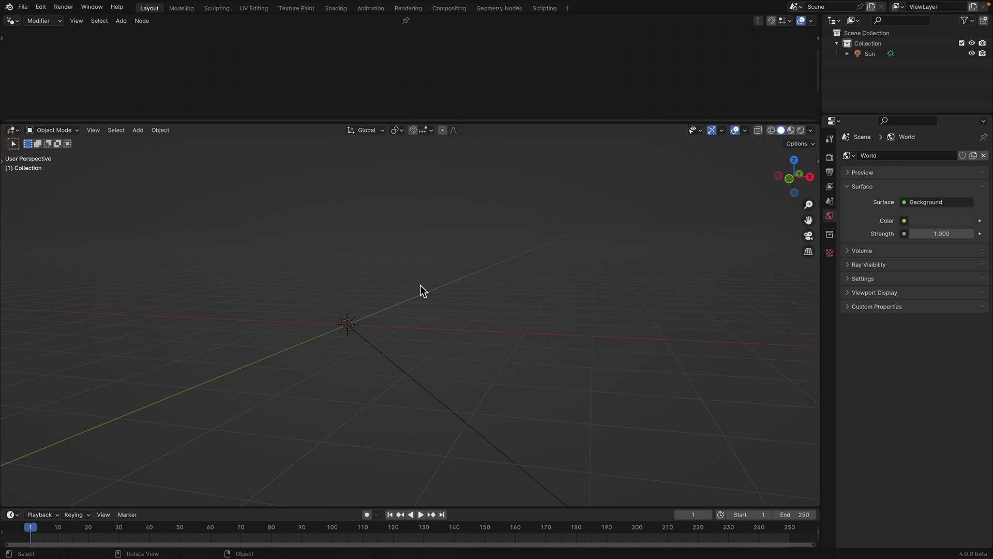
pyautogui.hotkey('shift', 'a')
pyautogui.moveTo(421, 271)
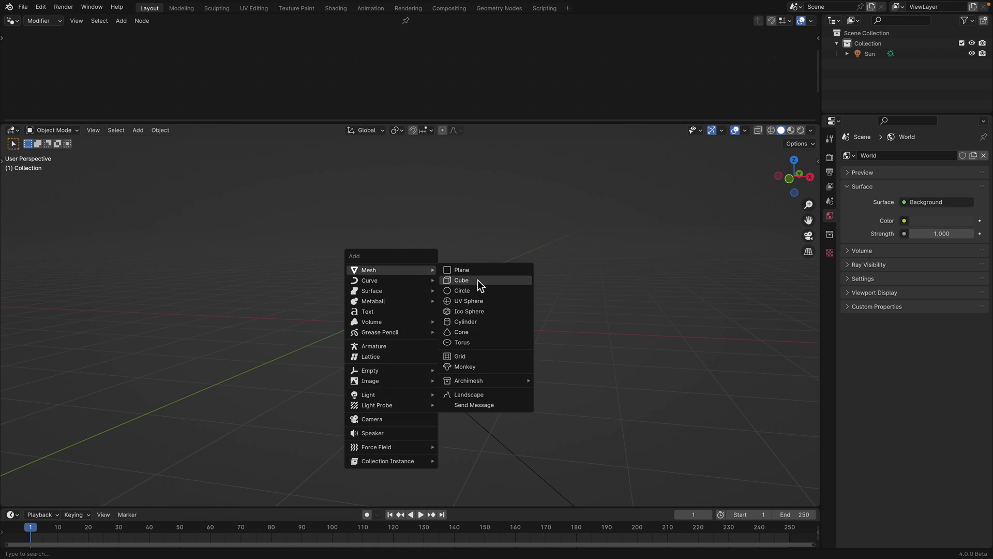
pyautogui.click(475, 342)
pyautogui.keyDown('shift'); pyautogui.moveTo(389, 342); pyautogui.dragTo(499, 271, button='middle'); pyautogui.keyUp('shift')
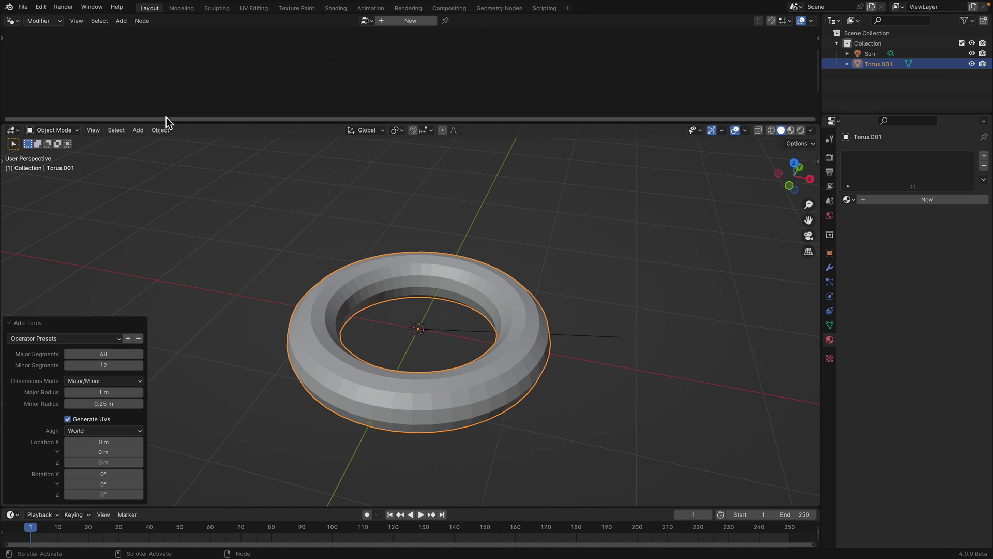
# Step: Switch the geometry node editor from Modifier to Tool type and load the VoronoiMe node group
pyautogui.moveTo(185, 124); pyautogui.dragTo(186, 187)
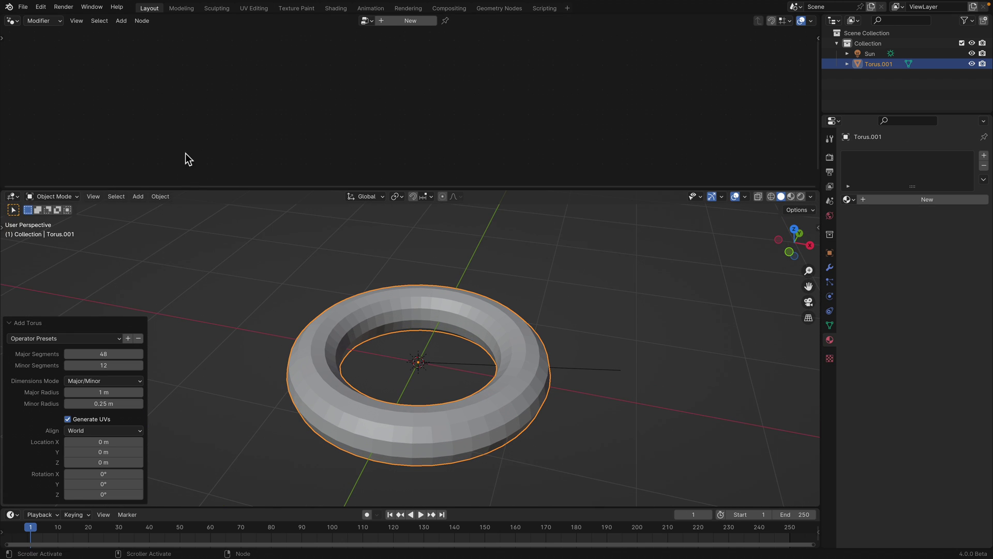
pyautogui.click(52, 21)
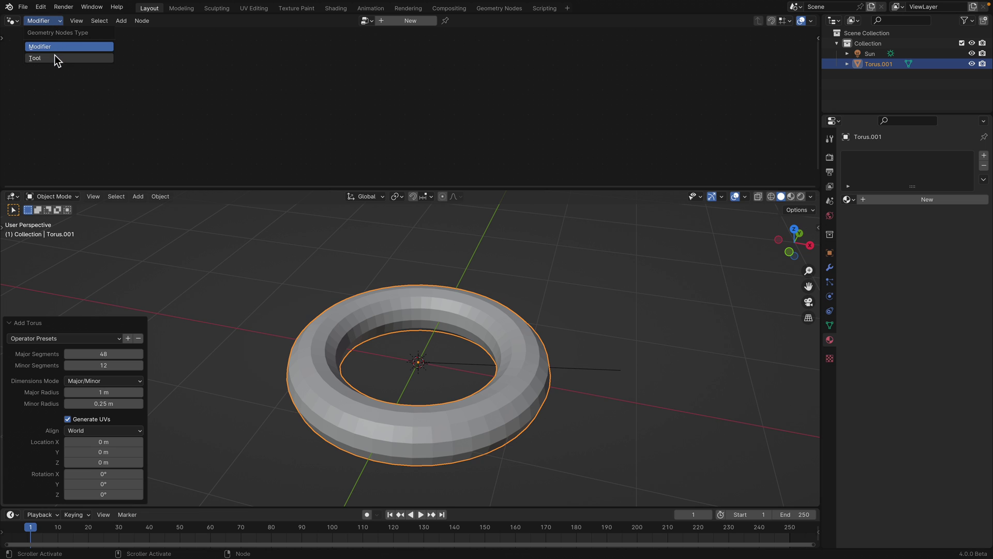
pyautogui.click(54, 55)
pyautogui.click(52, 21)
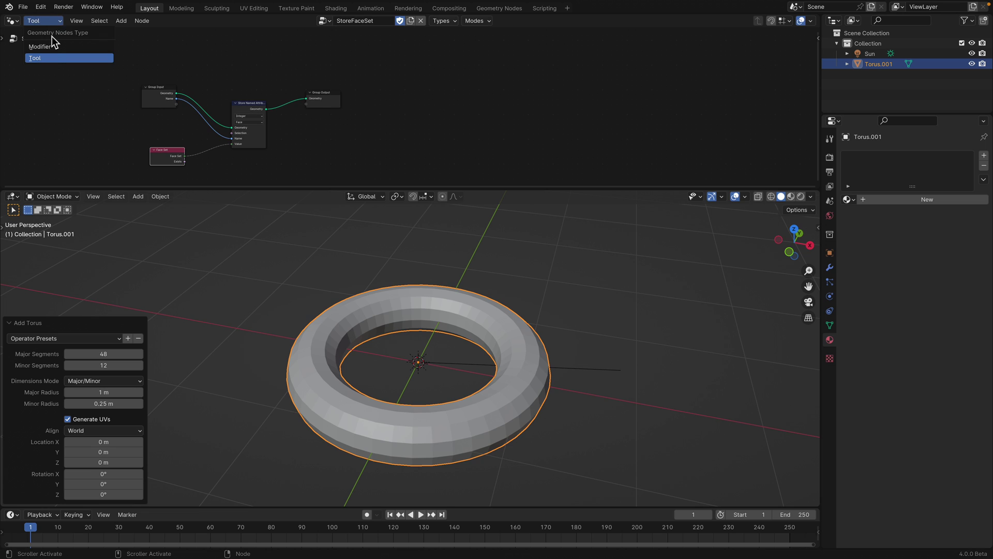
pyautogui.click(76, 44)
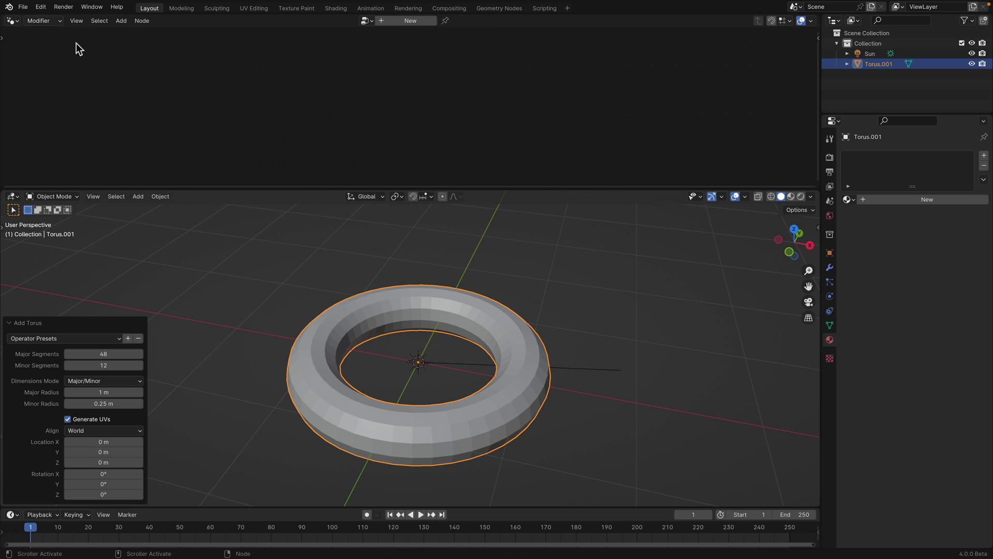
pyautogui.click(366, 22)
pyautogui.click(38, 21)
pyautogui.click(44, 57)
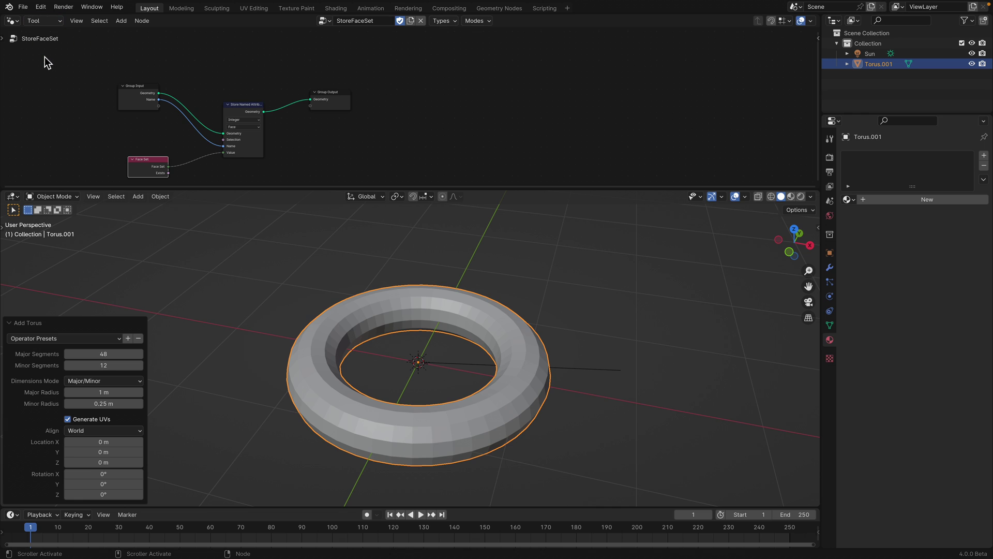
pyautogui.click(325, 21)
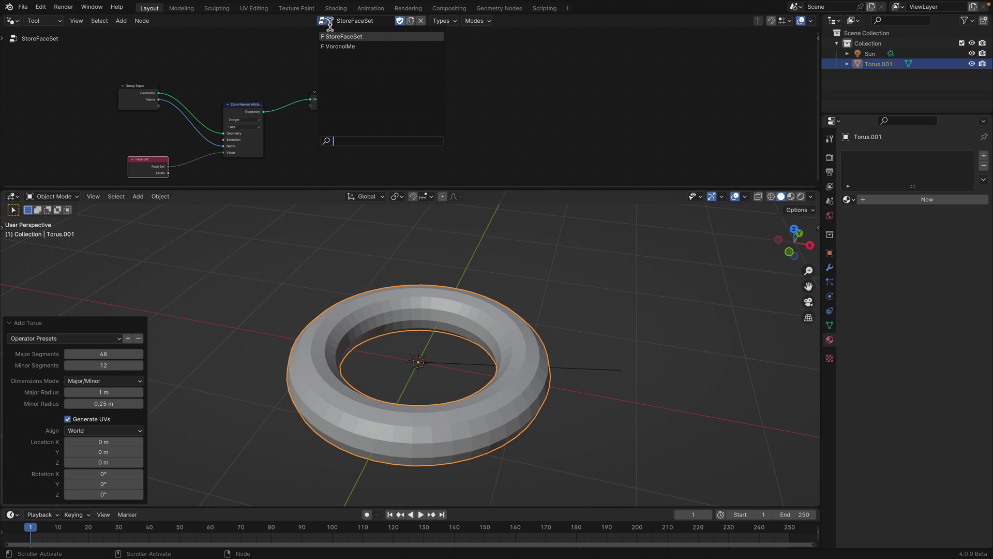
pyautogui.click(357, 47)
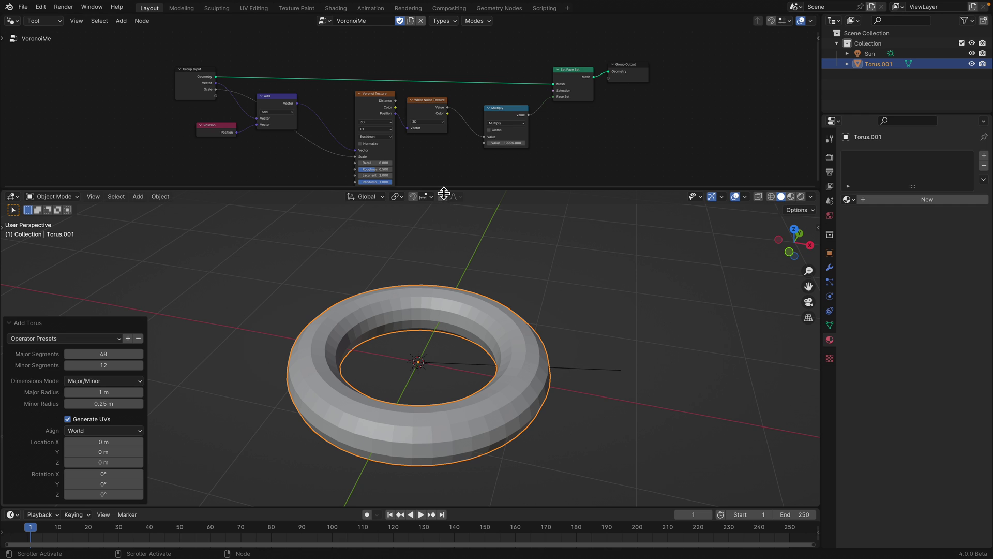
# Step: Enlarge the node editor to show the whole VoronoiMe tree and shift the Voronoi Texture node slightly toward the Add node
pyautogui.moveTo(443, 192); pyautogui.dragTo(440, 302)
pyautogui.scroll(2, 452, 222)
pyautogui.scroll(-1, 452, 223)
pyautogui.scroll(1, 452, 222)
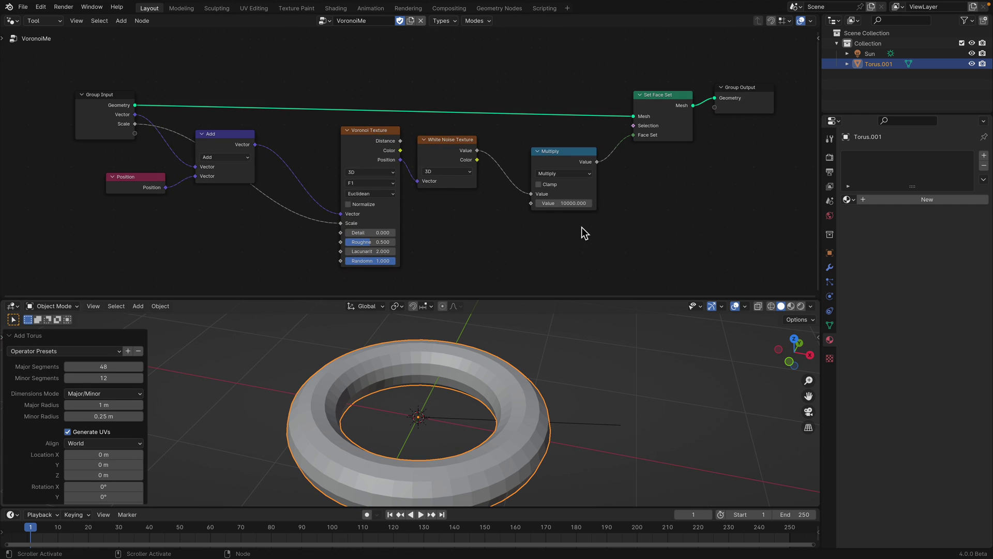
pyautogui.moveTo(582, 227); pyautogui.dragTo(569, 226, button='middle')
pyautogui.moveTo(355, 144); pyautogui.dragTo(347, 144)
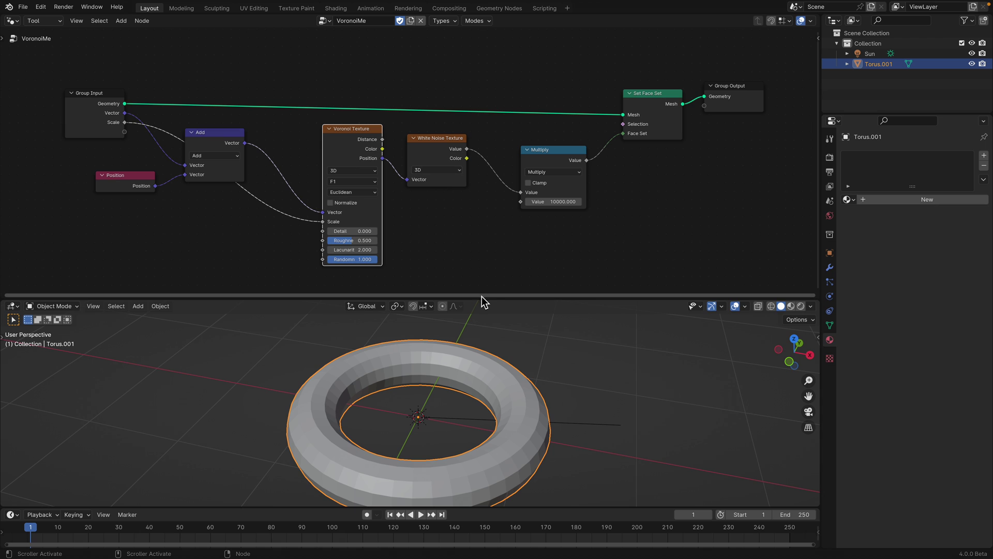
pyautogui.moveTo(483, 298); pyautogui.dragTo(484, 273)
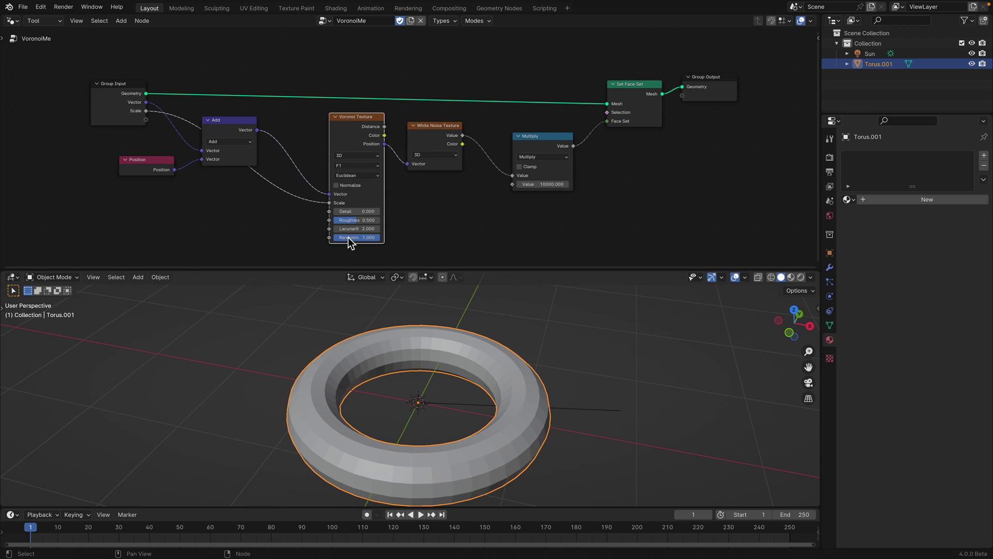
# Step: Save the file to the Desktop as a new incremental version named TOOL_setFaceSet_003.blend
pyautogui.click(23, 7)
pyautogui.click(58, 95)
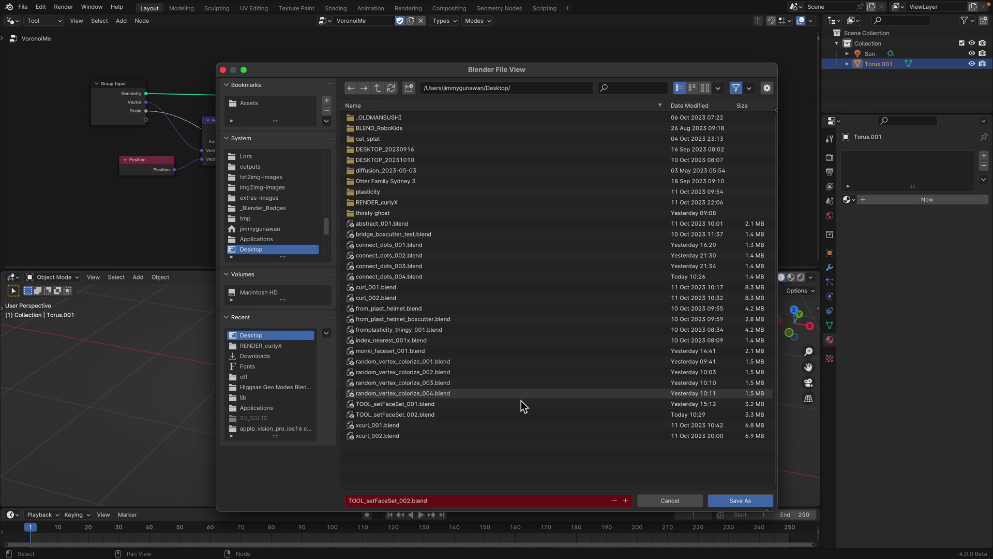
pyautogui.click(625, 500)
pyautogui.click(717, 501)
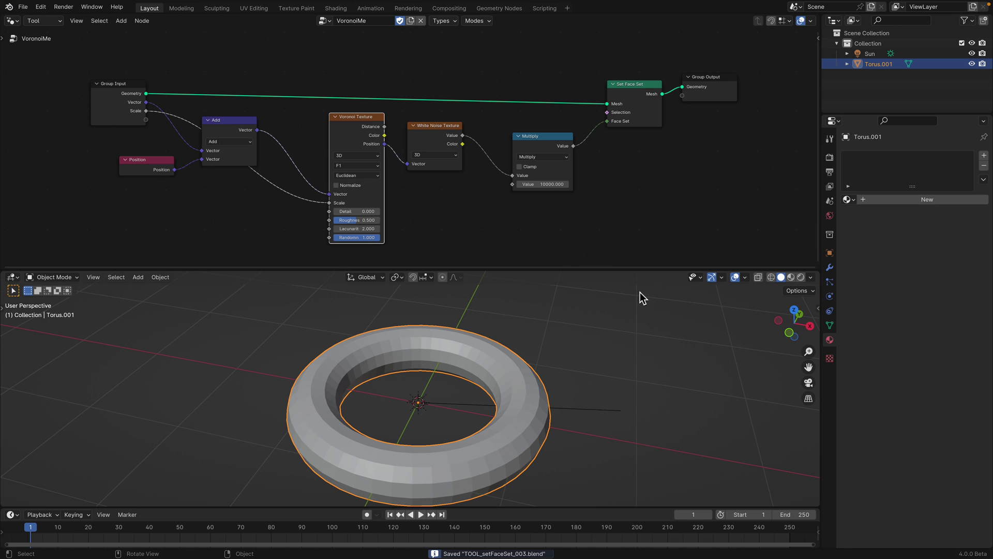
# Step: Enlarge the 3D viewport and switch the torus from Object Mode to Sculpt Mode
pyautogui.moveTo(633, 274); pyautogui.dragTo(595, 207)
pyautogui.moveTo(557, 262); pyautogui.dragTo(420, 274, button='middle')
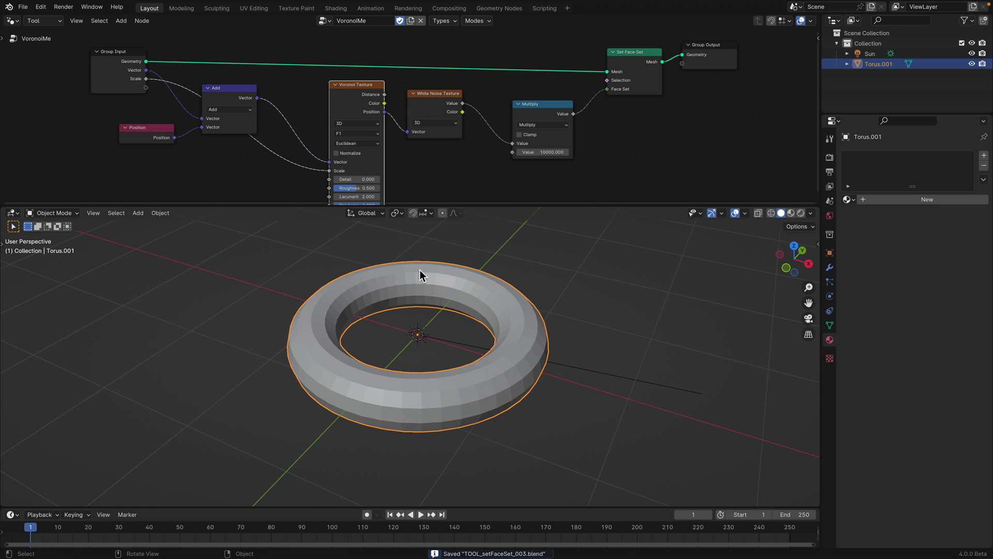
pyautogui.click(54, 213)
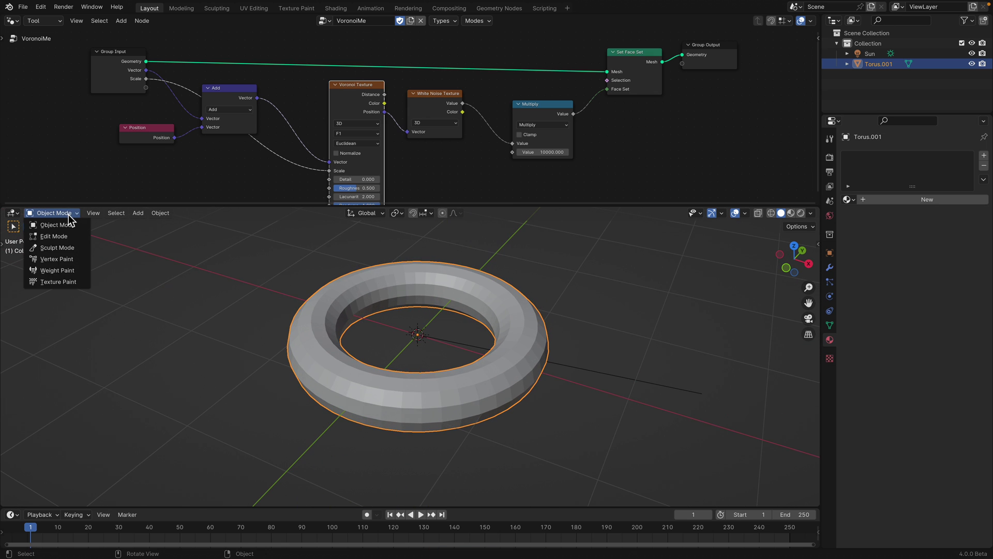
pyautogui.click(70, 247)
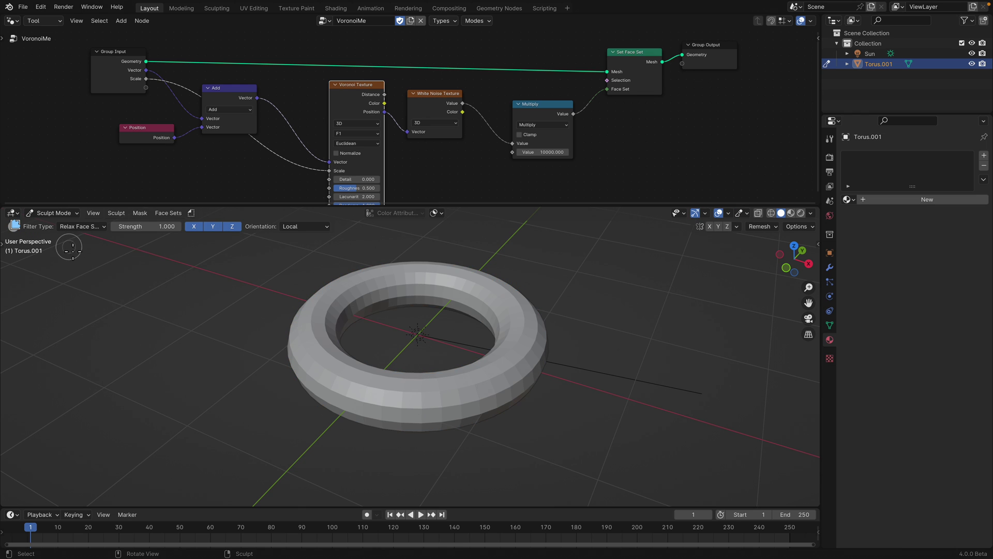
pyautogui.moveTo(351, 334); pyautogui.dragTo(399, 216, button='middle')
pyautogui.moveTo(403, 209); pyautogui.dragTo(393, 140)
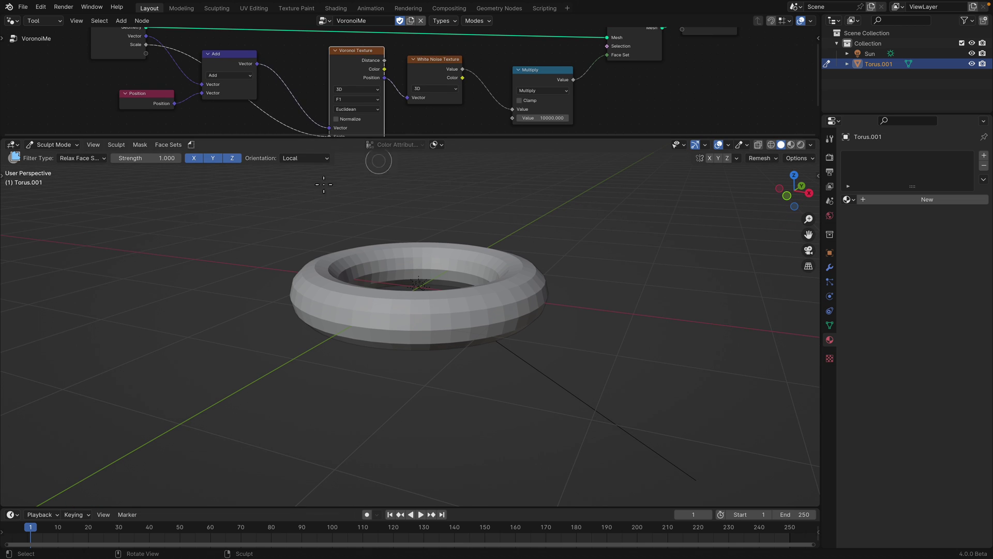
pyautogui.click(13, 145)
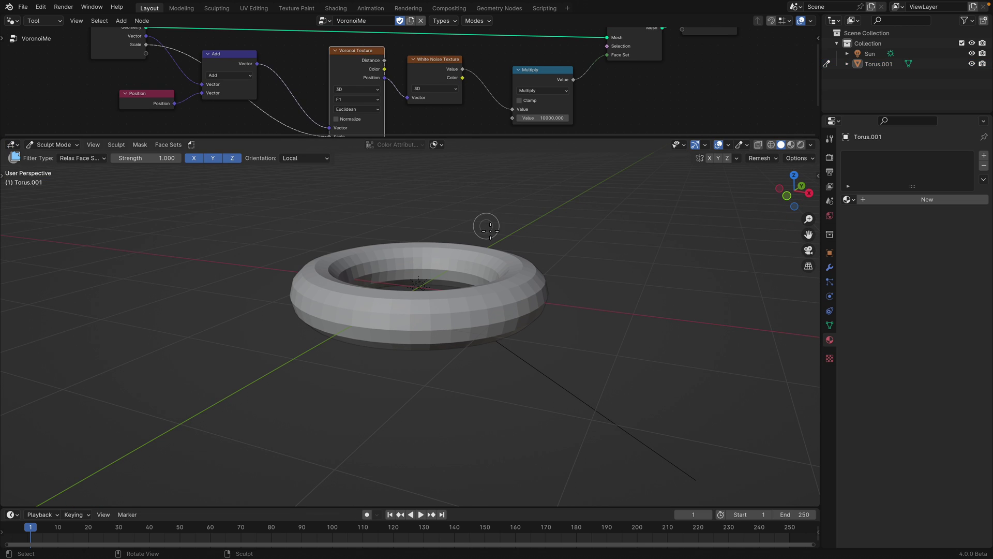
# Step: Show the sculpt tool list with tool names and activate the Draw Face Sets brush
pyautogui.moveTo(488, 226); pyautogui.dragTo(489, 255, button='middle')
pyautogui.press('n')
pyautogui.press('t')
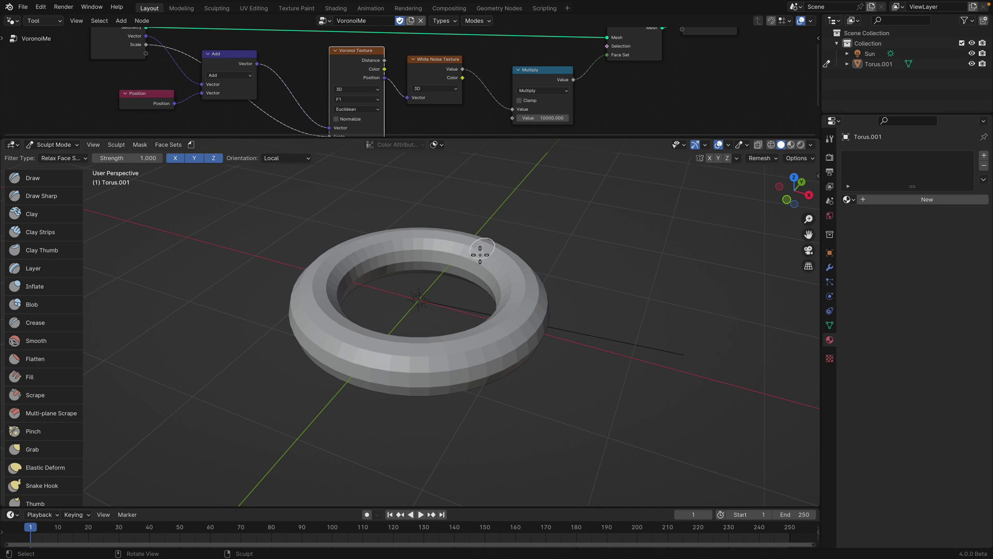
pyautogui.press('n')
pyautogui.moveTo(87, 308); pyautogui.dragTo(102, 310)
pyautogui.scroll(-10, 85, 357)
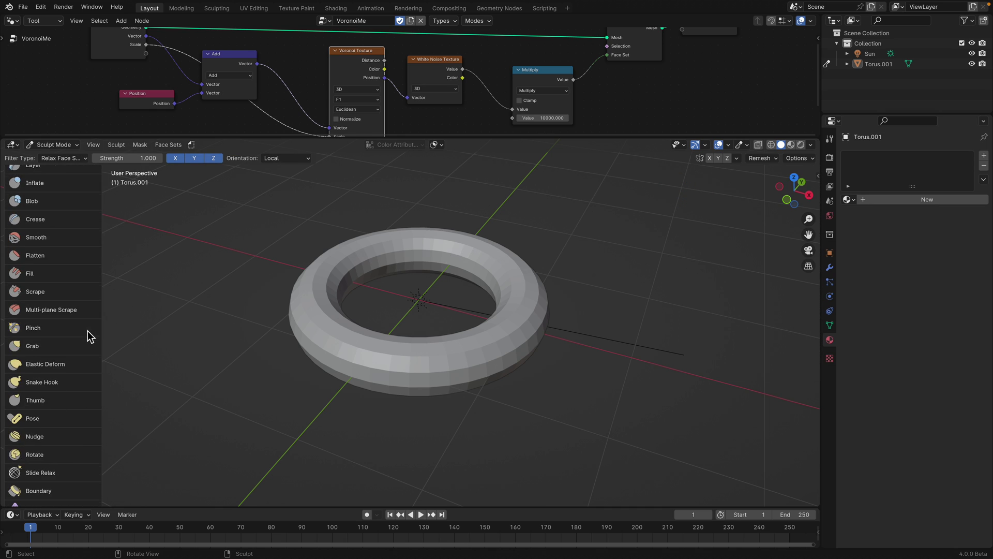
pyautogui.scroll(-5, 72, 398)
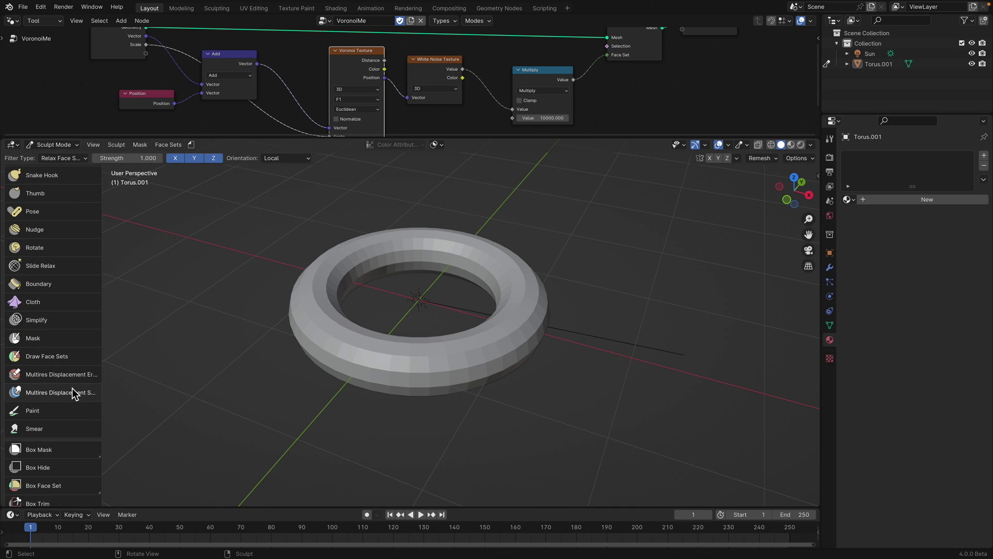
pyautogui.click(66, 356)
# Step: Paint three separate face sets next to each other along one side of the torus
pyautogui.moveTo(263, 333); pyautogui.dragTo(328, 344, button='middle')
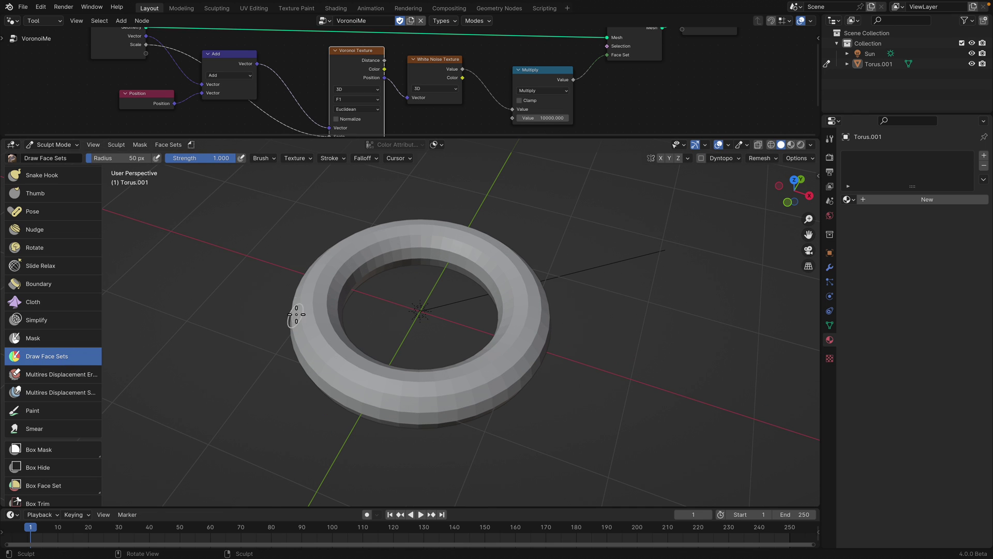
pyautogui.moveTo(295, 312)
pyautogui.mouseDown()
pyautogui.moveTo(316, 339)
pyautogui.moveTo(324, 290)
pyautogui.mouseUp()
pyautogui.moveTo(325, 289); pyautogui.dragTo(375, 281, button='middle')
pyautogui.moveTo(357, 328)
pyautogui.mouseDown()
pyautogui.moveTo(337, 336)
pyautogui.moveTo(331, 323)
pyautogui.mouseUp()
pyautogui.moveTo(339, 341); pyautogui.dragTo(376, 331, button='middle')
pyautogui.moveTo(334, 303)
pyautogui.mouseDown()
pyautogui.moveTo(344, 310)
pyautogui.moveTo(334, 294)
pyautogui.mouseUp()
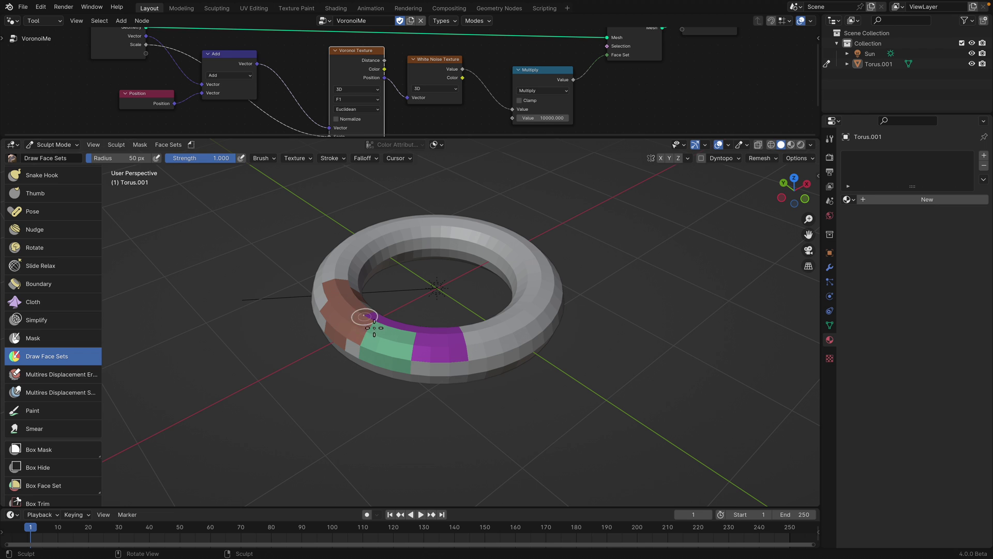
pyautogui.moveTo(375, 333)
pyautogui.mouseDown(button='middle')
pyautogui.moveTo(414, 349)
pyautogui.moveTo(226, 255)
pyautogui.mouseUp(button='middle')
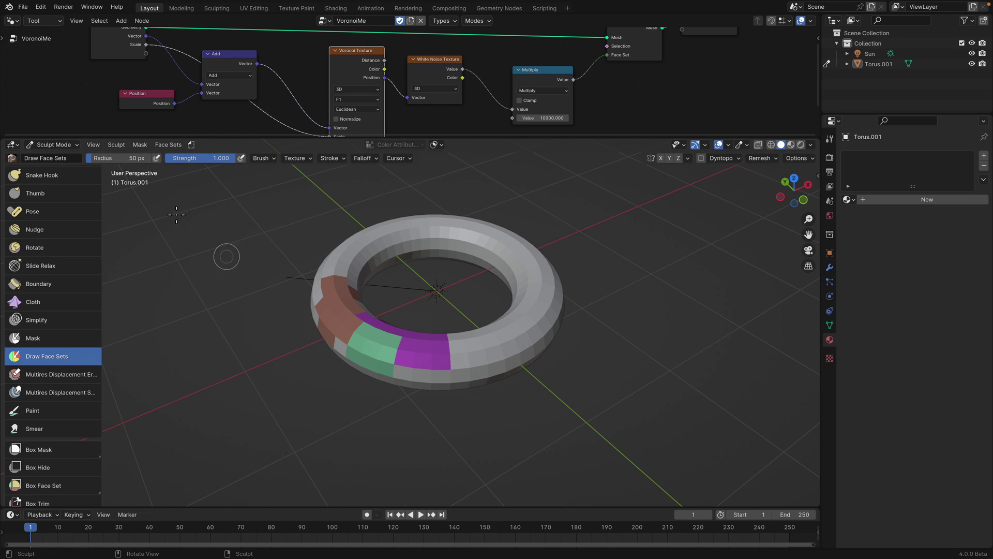
# Step: Return to Object Mode, then add a level 2 Subdivision modifier to the torus and shade it smooth
pyautogui.click(64, 147)
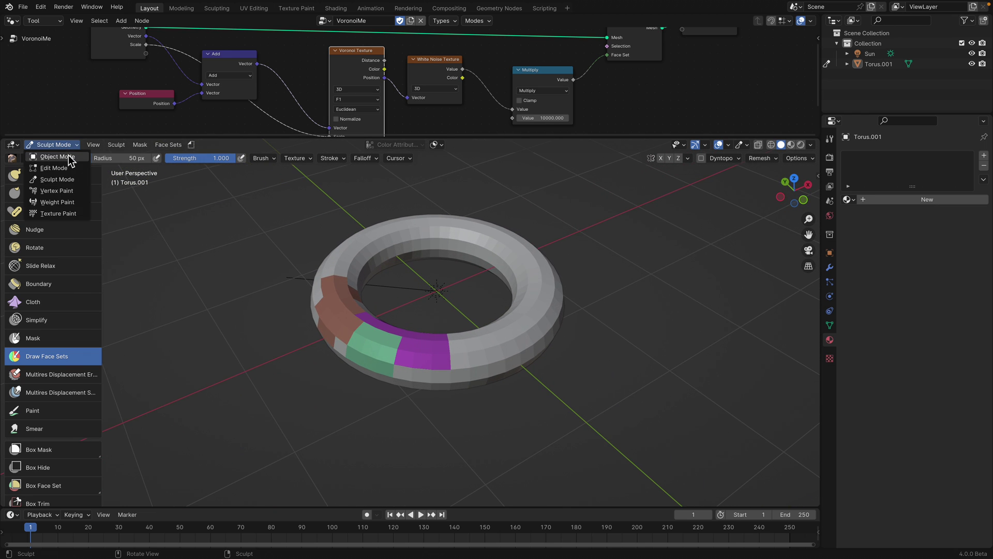
pyautogui.click(67, 156)
pyautogui.click(503, 258)
pyautogui.hotkey('ctrl', '3')
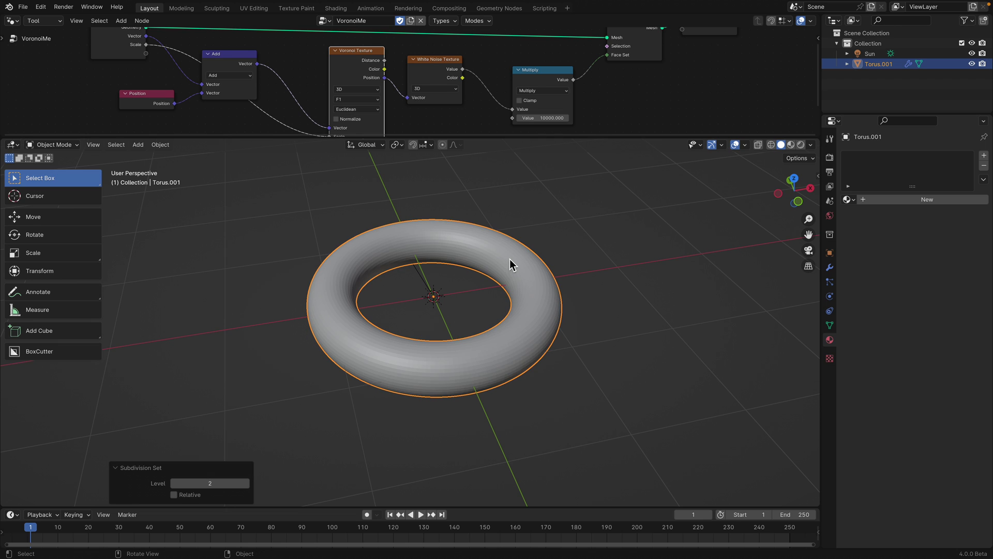
pyautogui.rightClick(510, 258)
pyautogui.click(498, 257)
pyautogui.scroll(1, 488, 280)
pyautogui.scroll(1, 488, 280)
pyautogui.scroll(-2, 489, 287)
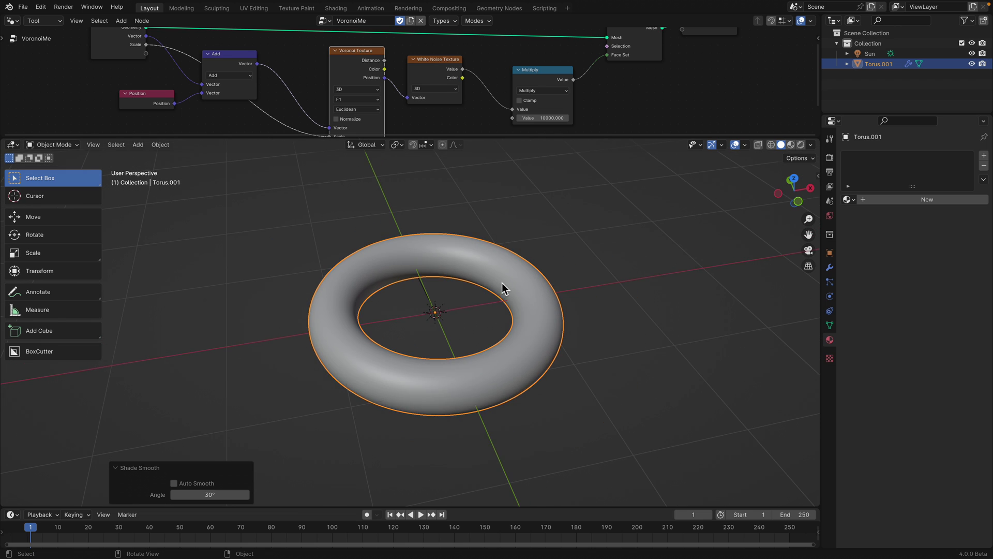
pyautogui.rightClick(503, 274)
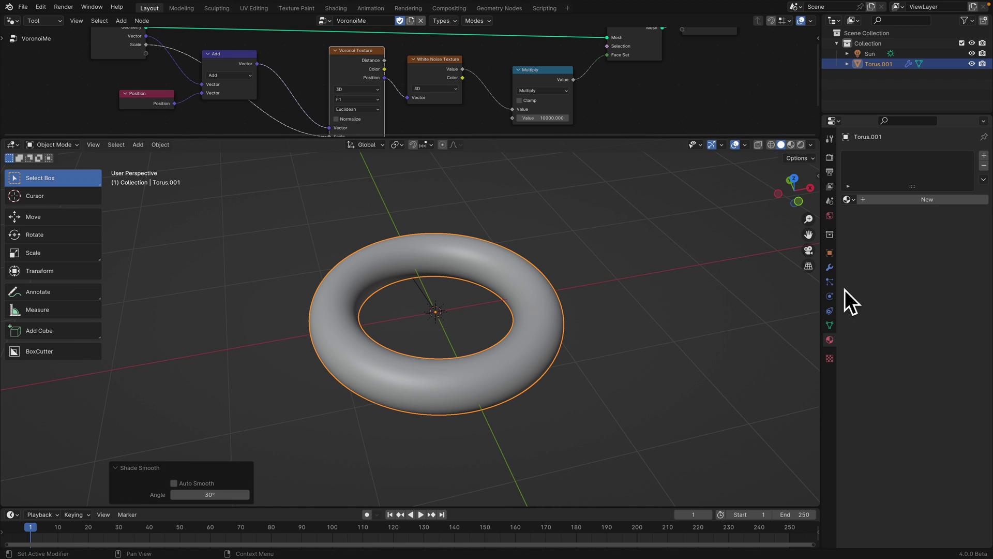
# Step: Display the torus's modifiers, confirm subdivision level 2, and convert the torus to a mesh
pyautogui.click(830, 267)
pyautogui.moveTo(579, 257); pyautogui.dragTo(603, 255, button='middle')
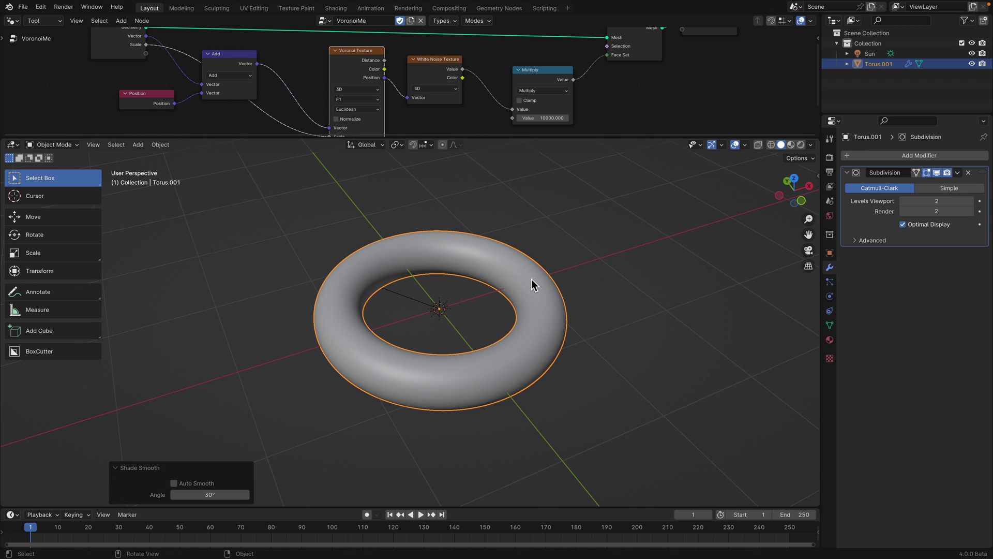
pyautogui.hotkey('ctrl', '2')
pyautogui.moveTo(517, 282); pyautogui.dragTo(520, 280, button='middle')
pyautogui.scroll(1, 520, 280)
pyautogui.rightClick(520, 280)
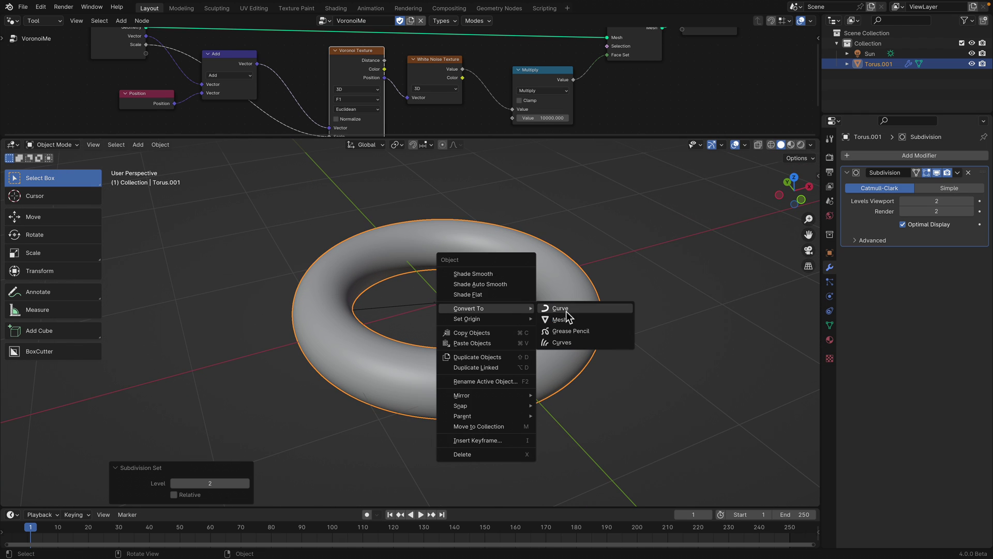
pyautogui.click(568, 312)
# Step: Switch the converted torus back to Sculpt Mode and paint another face set beside the existing ones
pyautogui.click(72, 146)
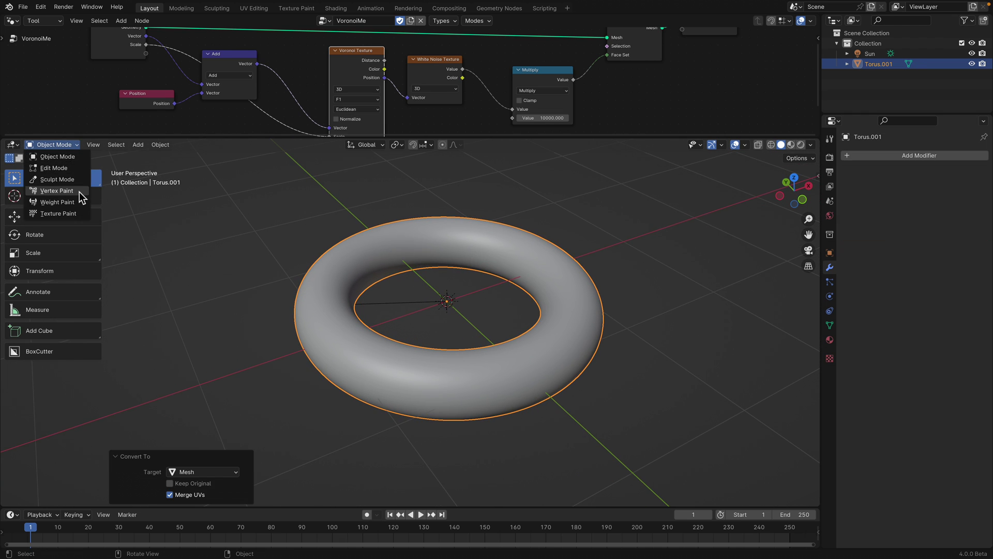
pyautogui.click(76, 181)
pyautogui.moveTo(433, 296)
pyautogui.mouseDown(button='middle')
pyautogui.moveTo(508, 280)
pyautogui.moveTo(485, 292)
pyautogui.mouseUp(button='middle')
pyautogui.scroll(-1, 480, 327)
pyautogui.moveTo(480, 327)
pyautogui.mouseDown(button='middle')
pyautogui.moveTo(435, 346)
pyautogui.moveTo(398, 330)
pyautogui.mouseUp(button='middle')
pyautogui.moveTo(396, 331); pyautogui.dragTo(404, 349)
pyautogui.moveTo(404, 349); pyautogui.dragTo(382, 345, button='middle')
pyautogui.scroll(-15, 64, 404)
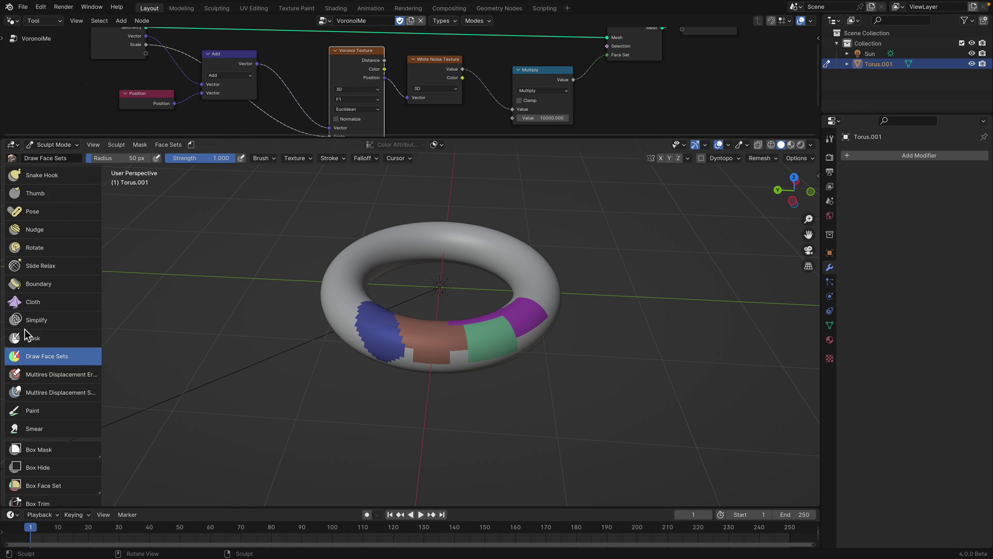
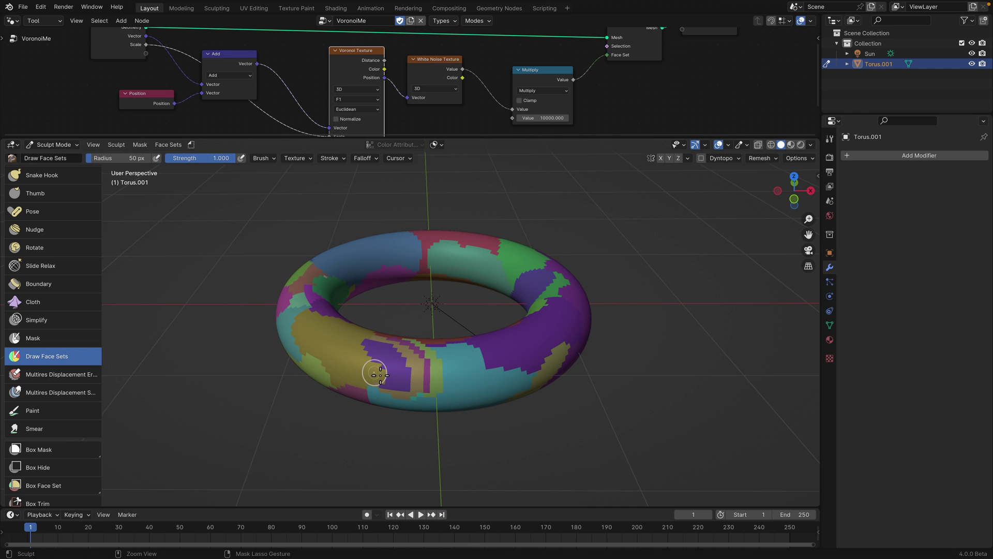
# Step: Paint several new face sets over the Voronoi pattern around the torus
pyautogui.scroll(4, 380, 375)
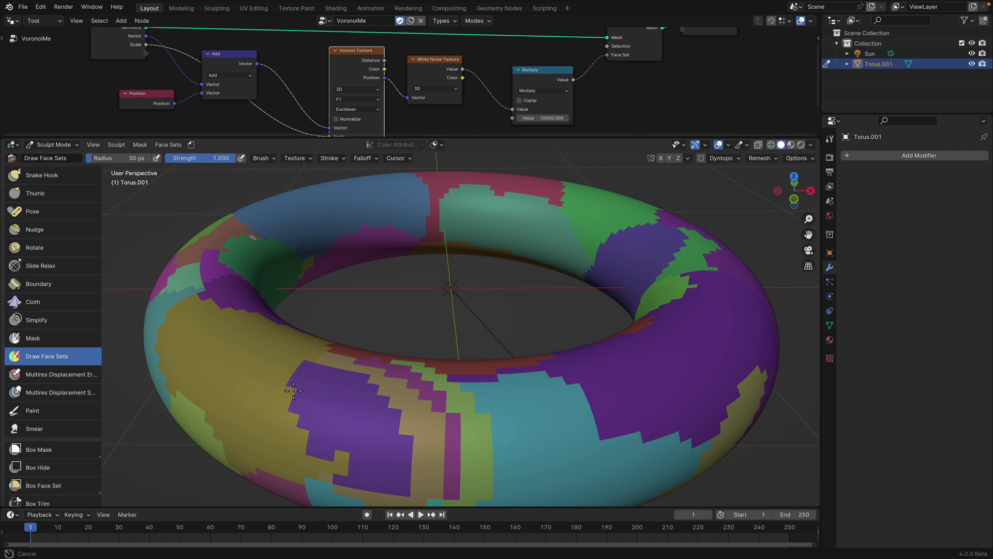
pyautogui.scroll(-3, 315, 410)
pyautogui.moveTo(316, 410); pyautogui.dragTo(323, 412, button='middle')
pyautogui.moveTo(355, 377)
pyautogui.keyDown('ctrl'); pyautogui.mouseDown()
pyautogui.moveTo(336, 388)
pyautogui.moveTo(322, 379)
pyautogui.moveTo(319, 348)
pyautogui.moveTo(331, 372)
pyautogui.moveTo(344, 350)
pyautogui.moveTo(358, 392)
pyautogui.moveTo(326, 362)
pyautogui.moveTo(364, 387)
pyautogui.mouseUp(); pyautogui.keyUp('ctrl')
pyautogui.moveTo(463, 380); pyautogui.dragTo(481, 383)
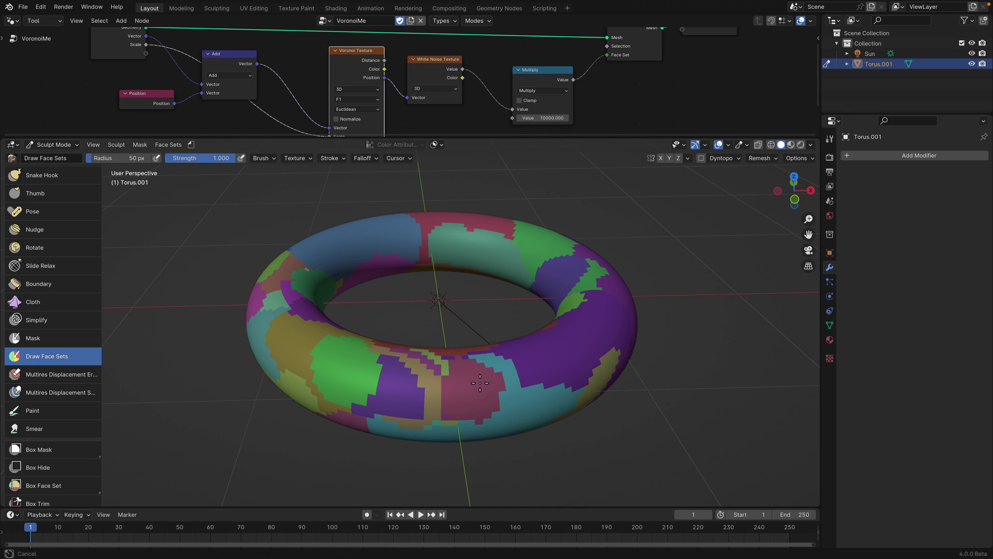
pyautogui.moveTo(481, 383); pyautogui.dragTo(429, 388, button='middle')
pyautogui.moveTo(373, 338); pyautogui.dragTo(388, 348, button='middle')
pyautogui.moveTo(349, 318); pyautogui.dragTo(336, 351)
pyautogui.moveTo(336, 350); pyautogui.dragTo(388, 320, button='middle')
pyautogui.moveTo(388, 321); pyautogui.dragTo(373, 322)
pyautogui.moveTo(372, 322); pyautogui.dragTo(401, 332, button='middle')
pyautogui.scroll(3, 402, 331)
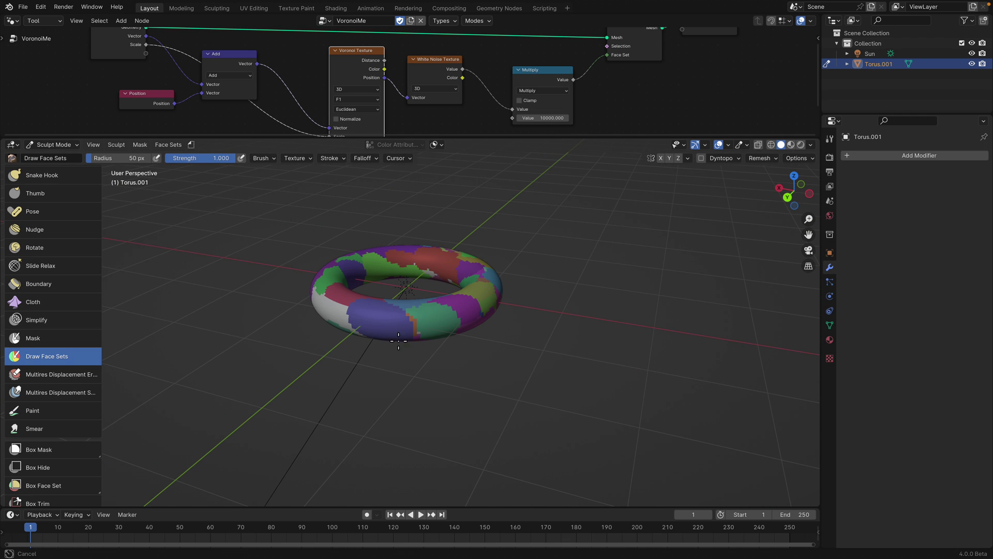
# Step: Paint one more face set on the outer side of the torus and smooth its jagged boundaries with the brush
pyautogui.moveTo(414, 331); pyautogui.dragTo(431, 332, button='middle')
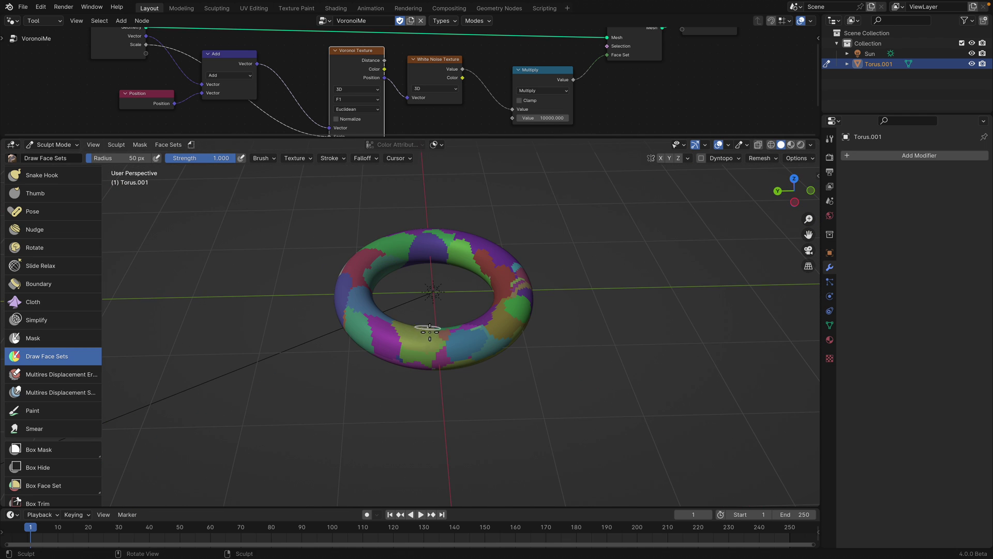
pyautogui.moveTo(430, 331); pyautogui.dragTo(439, 346)
pyautogui.scroll(3, 422, 338)
pyautogui.scroll(-3, 382, 350)
pyautogui.moveTo(381, 350); pyautogui.dragTo(339, 357, button='middle')
pyautogui.scroll(4, 346, 349)
pyautogui.keyDown('shift'); pyautogui.moveTo(342, 320); pyautogui.dragTo(311, 389); pyautogui.keyUp('shift')
pyautogui.moveTo(368, 355)
pyautogui.keyDown('shift'); pyautogui.mouseDown()
pyautogui.moveTo(405, 445)
pyautogui.moveTo(424, 432)
pyautogui.mouseUp(); pyautogui.keyUp('shift')
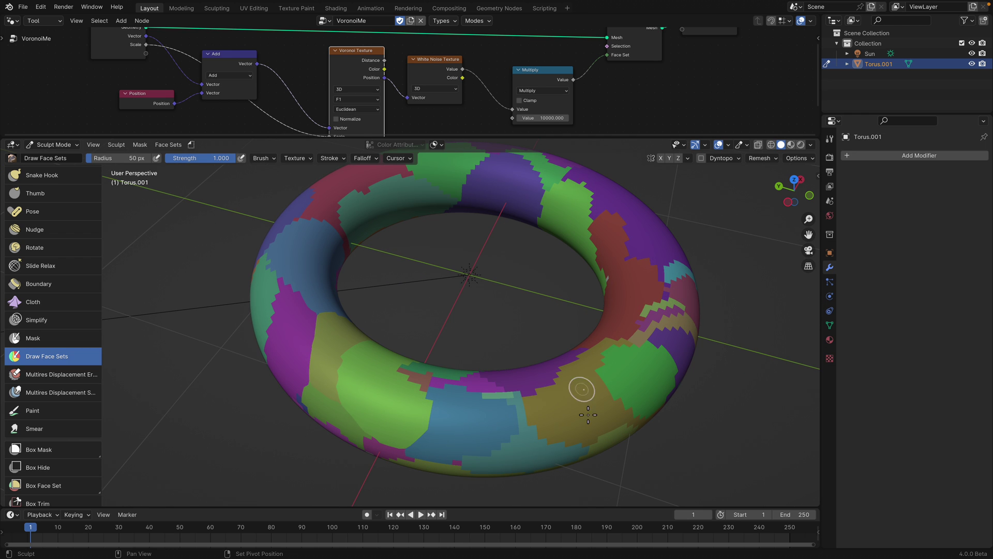
pyautogui.scroll(-3, 485, 414)
pyautogui.moveTo(506, 410); pyautogui.dragTo(440, 380, button='middle')
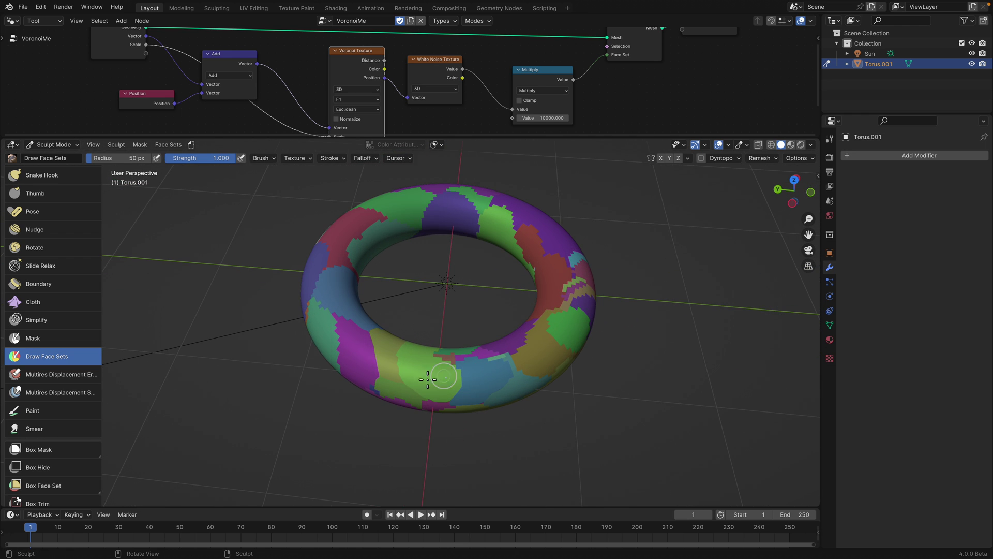
# Step: Activate the Mesh Filter tool with the Relax Face Sets filter type
pyautogui.scroll(-3, 74, 424)
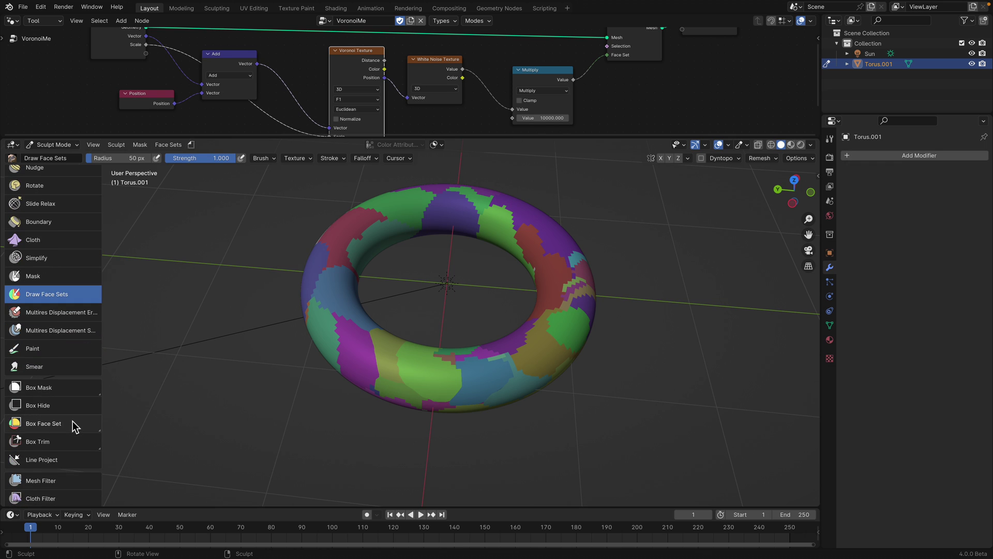
pyautogui.scroll(-6, 72, 429)
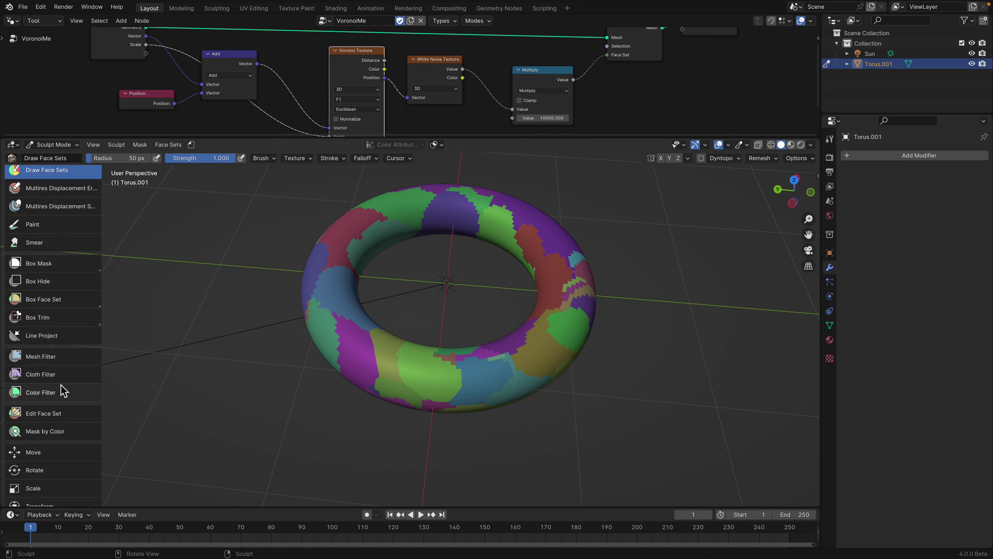
pyautogui.click(63, 358)
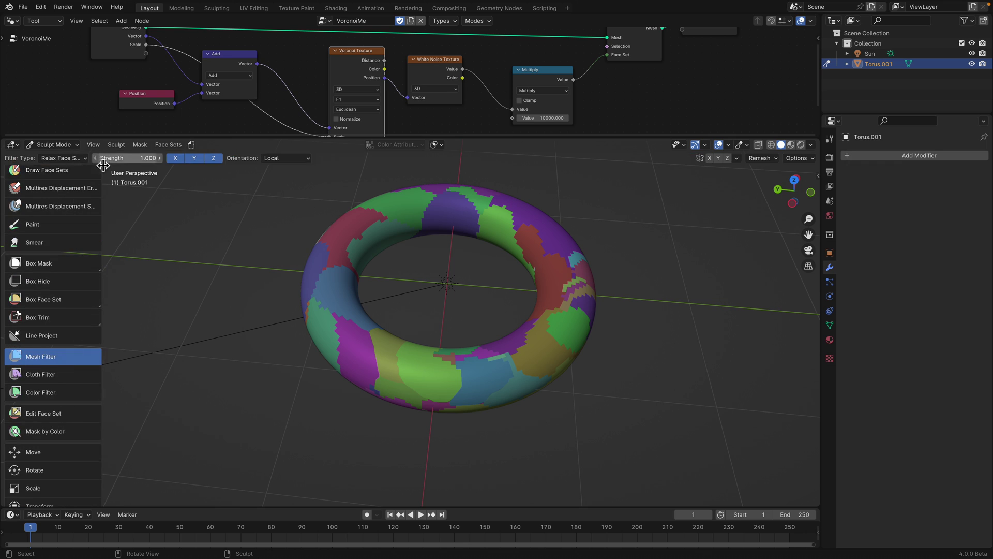
pyautogui.click(78, 158)
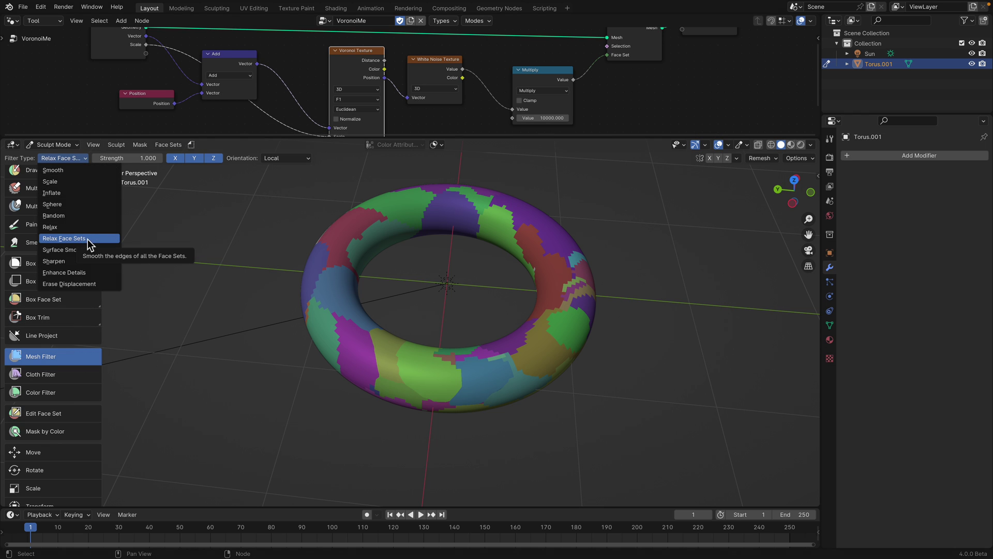
pyautogui.click(88, 240)
# Step: Apply the mesh filter to the torus to smooth the edges of all its face sets
pyautogui.scroll(4, 304, 335)
pyautogui.scroll(-3, 346, 352)
pyautogui.moveTo(347, 352); pyautogui.dragTo(393, 357)
pyautogui.moveTo(393, 357); pyautogui.dragTo(357, 357, button='middle')
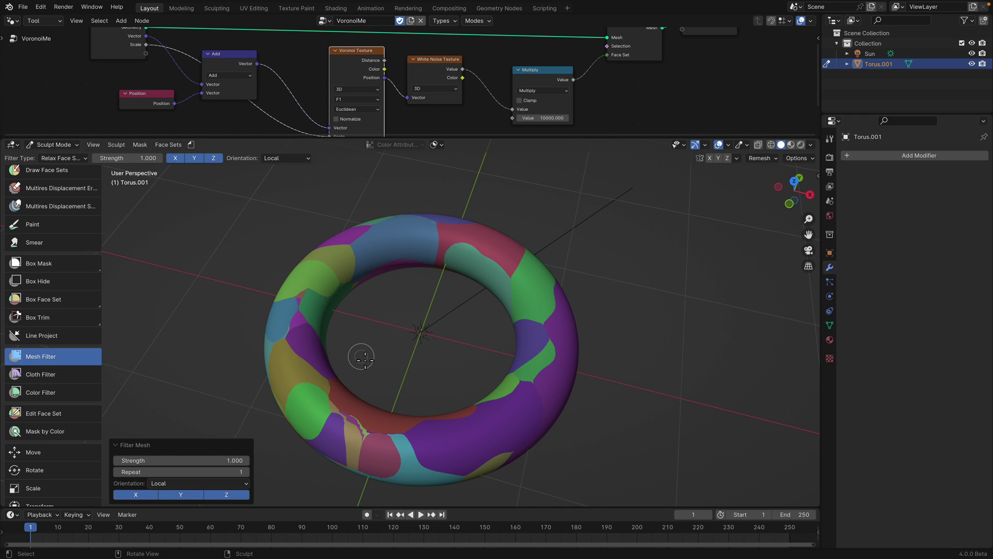
pyautogui.moveTo(362, 359); pyautogui.dragTo(365, 319, button='middle')
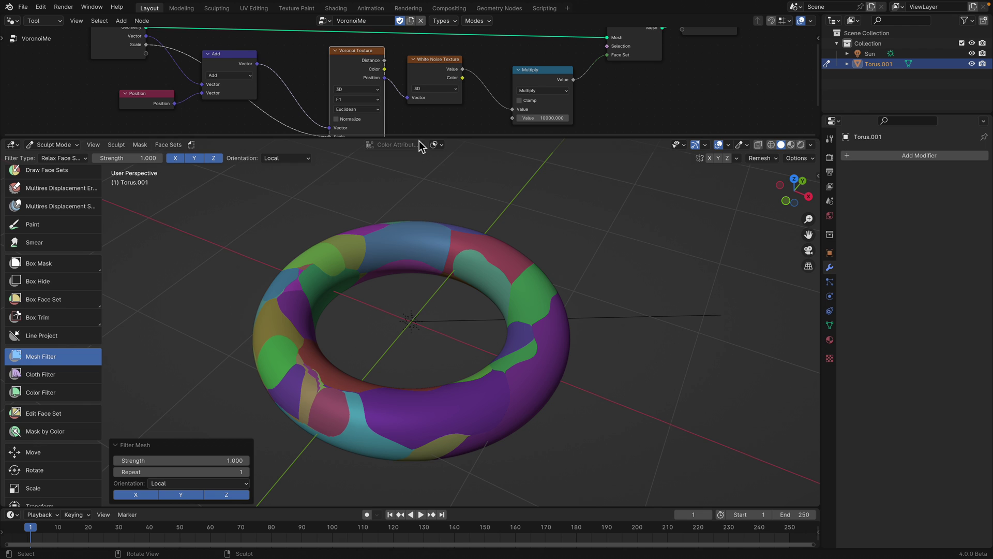
# Step: Resize the node editor and fit the whole VoronoiMe node tree above the torus view
pyautogui.moveTo(419, 138); pyautogui.dragTo(383, 270)
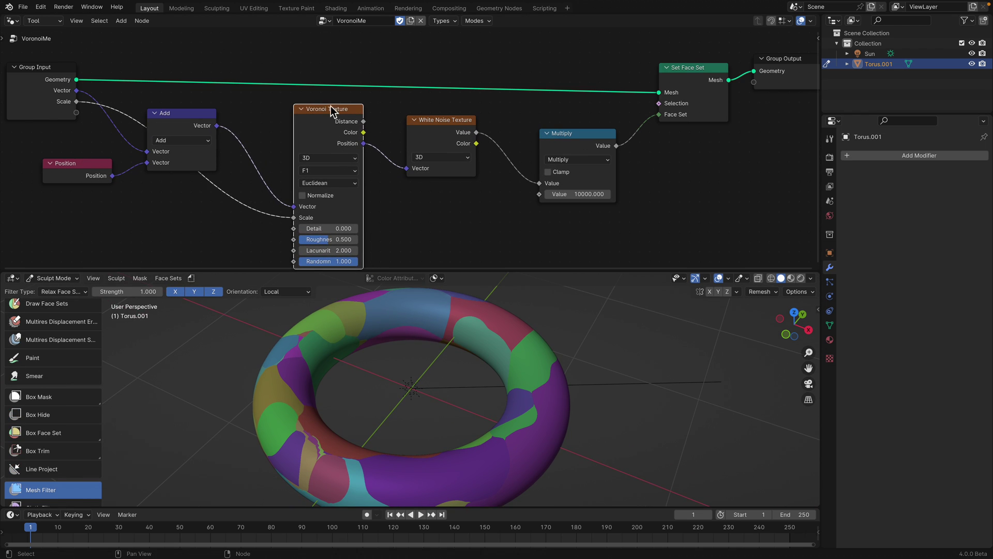
pyautogui.scroll(-2, 334, 126)
pyautogui.scroll(-1, 392, 152)
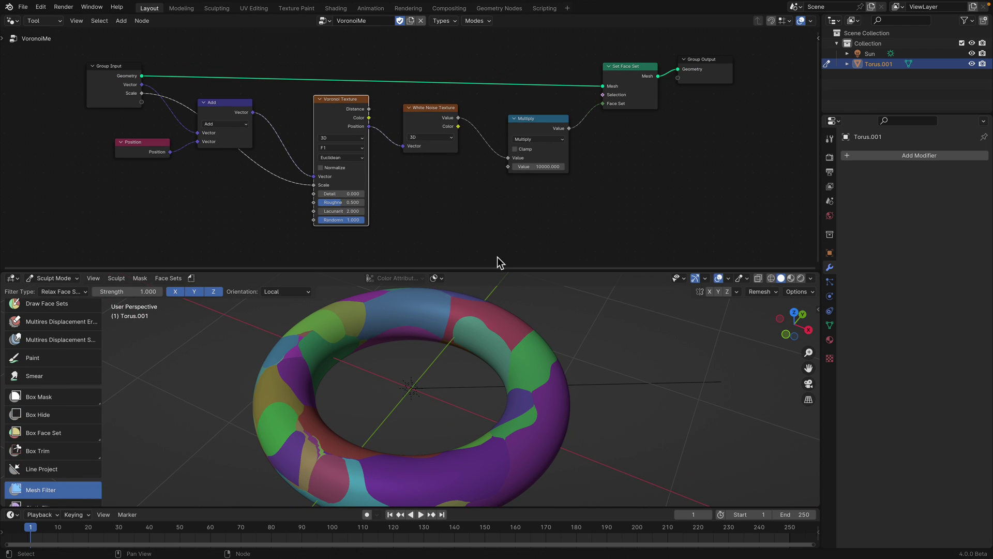
pyautogui.moveTo(499, 268); pyautogui.dragTo(499, 212)
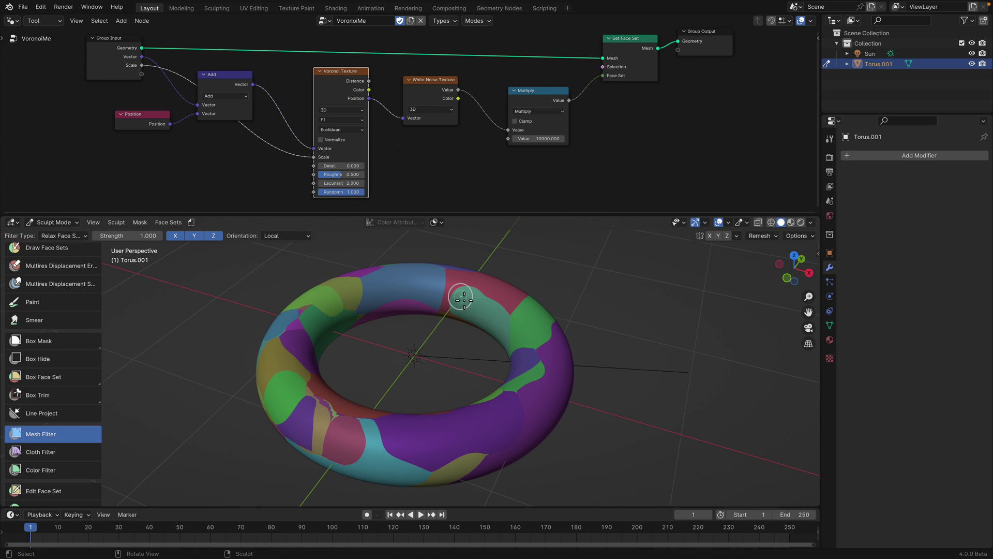
# Step: Display the torus's mesh data with a taller attributes list, enlarge the 3D view and save the file
pyautogui.click(68, 226)
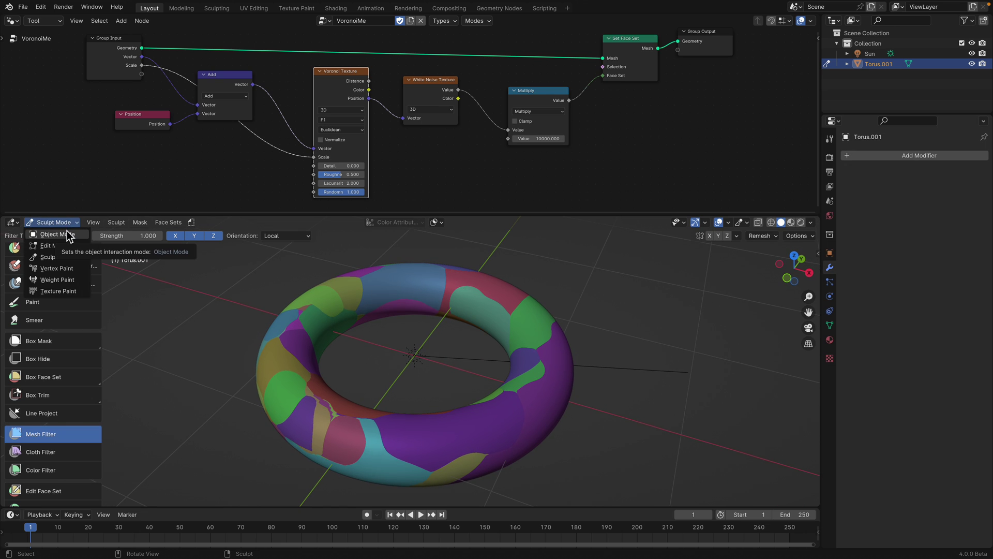
pyautogui.moveTo(454, 338); pyautogui.dragTo(450, 306, button='middle')
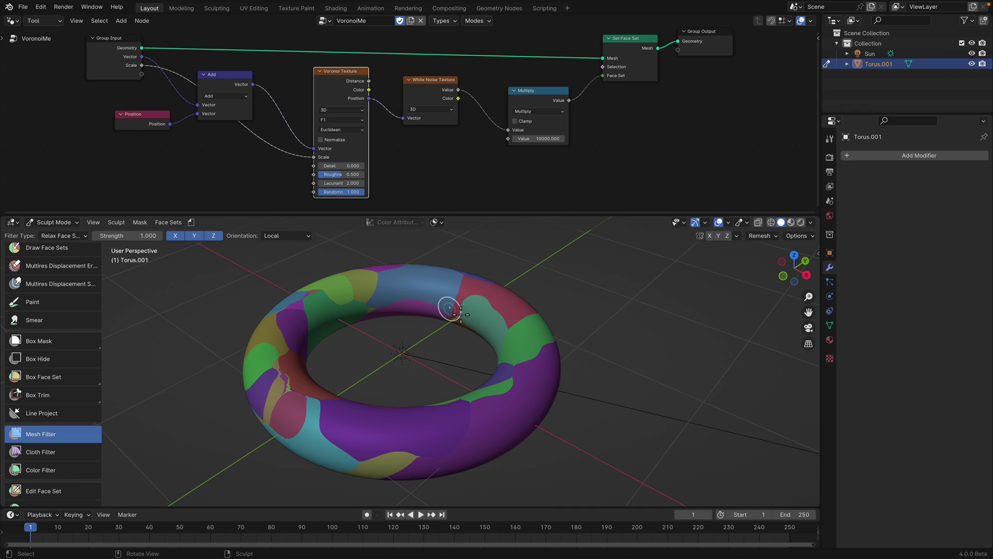
pyautogui.click(830, 325)
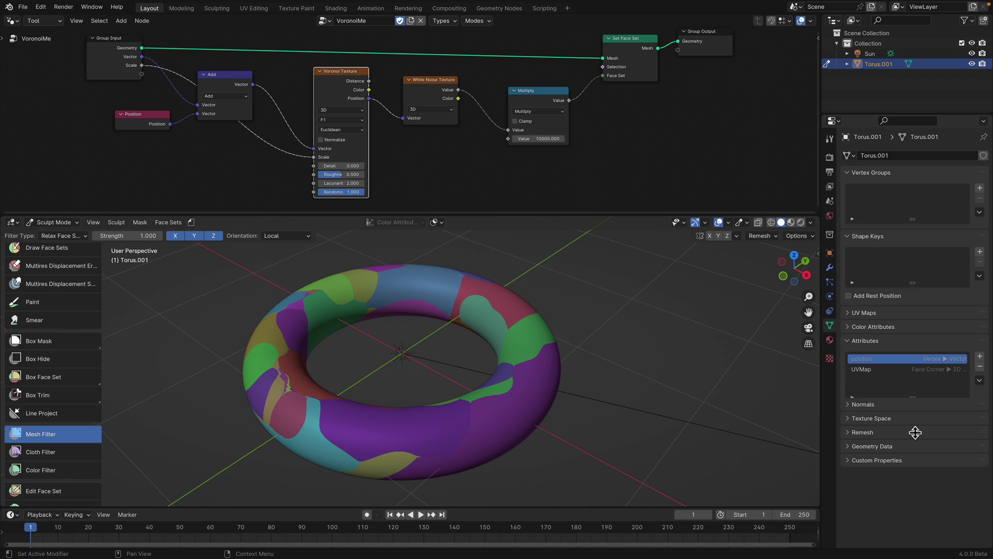
pyautogui.moveTo(915, 418); pyautogui.dragTo(915, 428)
pyautogui.moveTo(509, 294); pyautogui.dragTo(492, 278, button='middle')
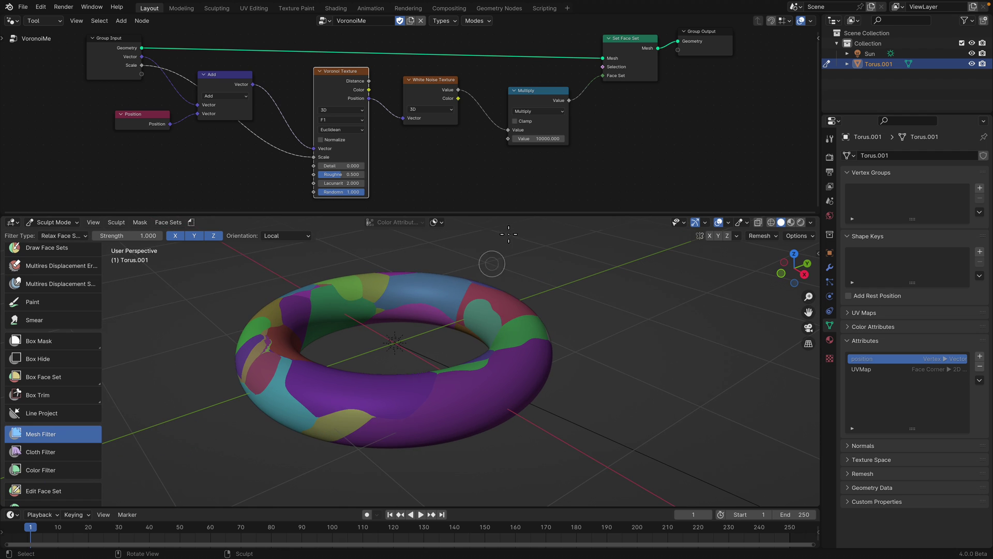
pyautogui.moveTo(506, 212); pyautogui.dragTo(507, 157)
pyautogui.hotkey('ctrl', 's')
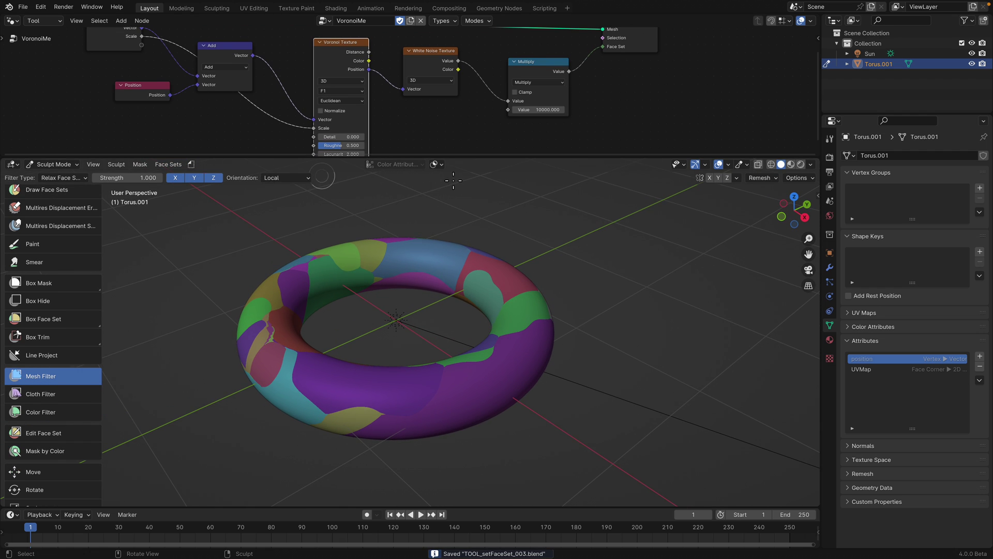
# Step: Run the VoronoiMe tool on the torus and set its Scale to 2.480
pyautogui.click(191, 164)
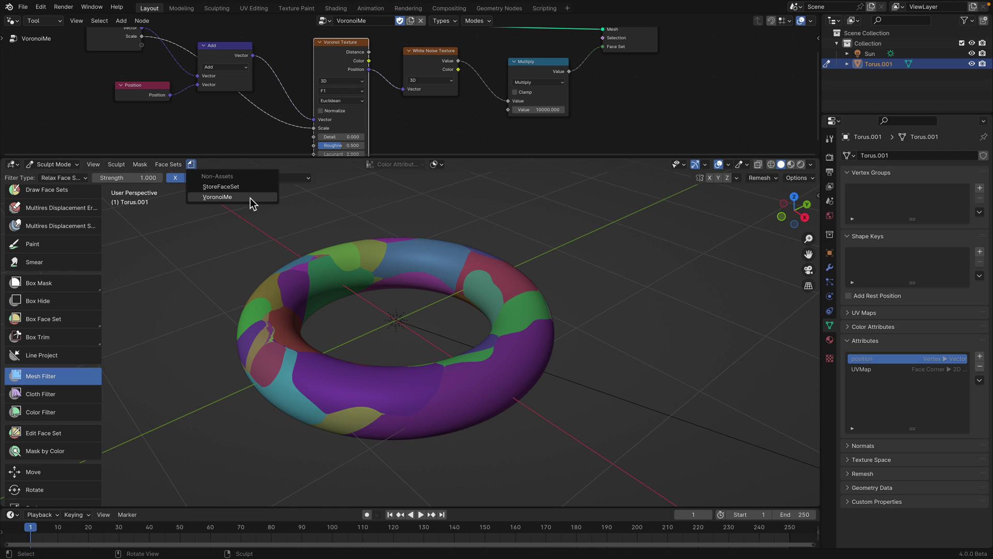
pyautogui.click(232, 200)
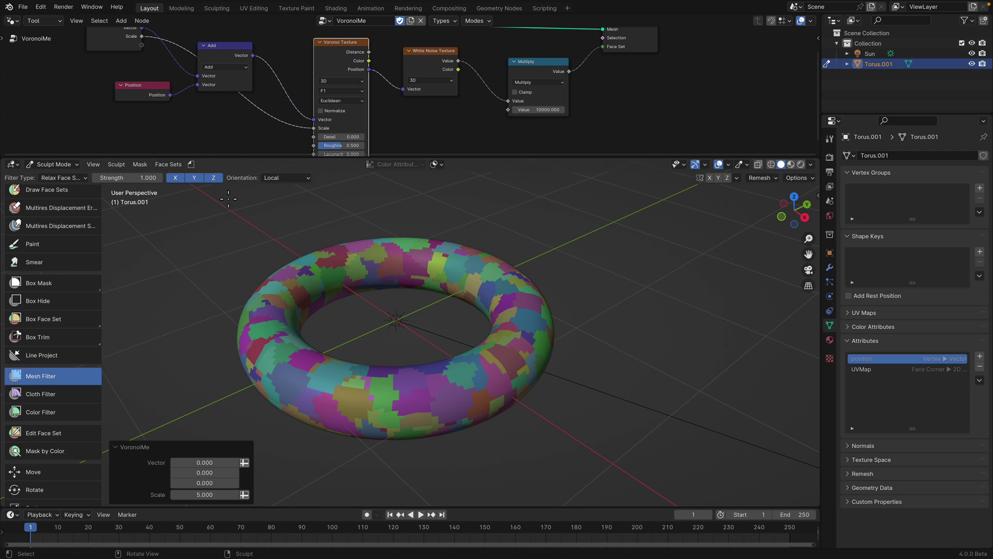
pyautogui.moveTo(309, 252); pyautogui.dragTo(366, 269, button='middle')
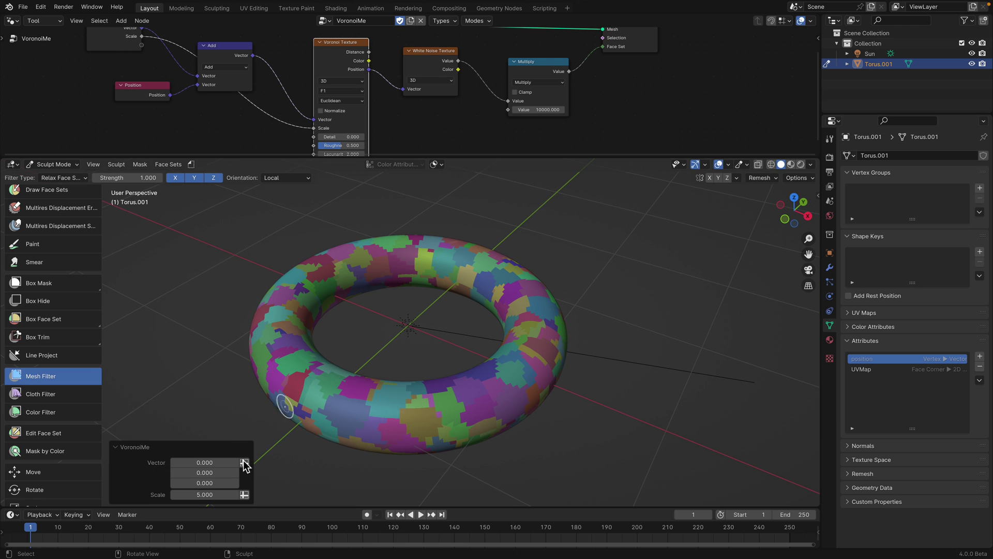
pyautogui.moveTo(207, 495)
pyautogui.mouseDown()
pyautogui.moveTo(198, 497)
pyautogui.moveTo(213, 496)
pyautogui.mouseUp()
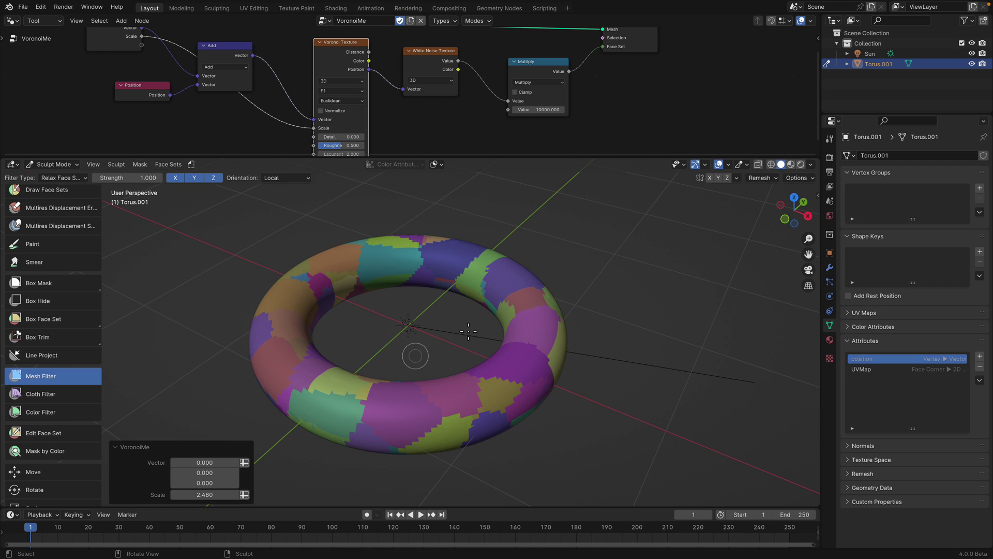
# Step: Apply the Relax Face Sets mesh filter to smooth the jagged edges of the torus's new face sets
pyautogui.moveTo(458, 322); pyautogui.dragTo(446, 327, button='middle')
pyautogui.moveTo(402, 269); pyautogui.dragTo(425, 264)
pyautogui.moveTo(425, 264); pyautogui.dragTo(476, 170, button='middle')
# Step: Enlarge the node editor to show the VoronoiMe node tree at a readable size
pyautogui.moveTo(484, 156); pyautogui.dragTo(479, 295)
pyautogui.scroll(2, 429, 218)
pyautogui.moveTo(429, 208); pyautogui.dragTo(423, 216, button='middle')
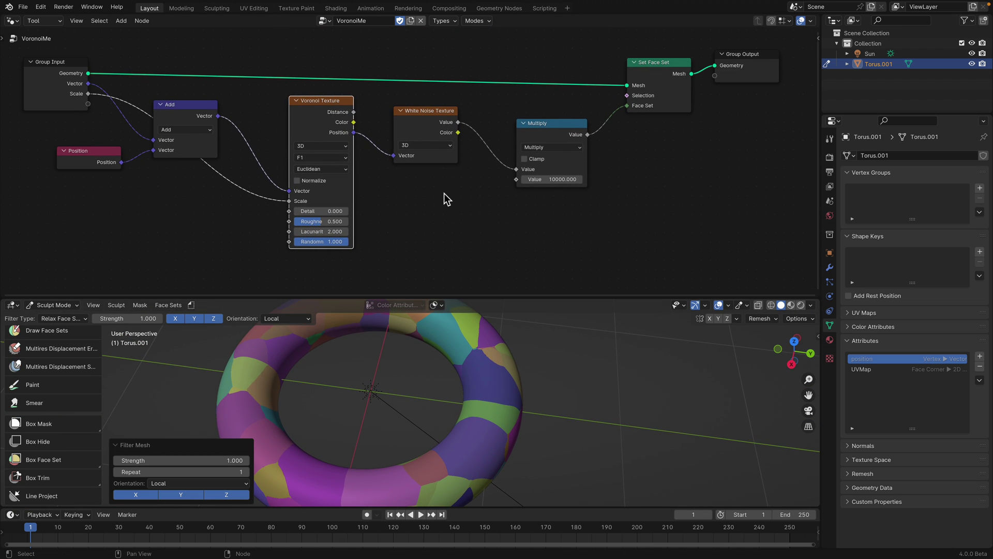
# Step: Bring up the Blender splash screen, dismiss it and save the file
pyautogui.click(22, 6)
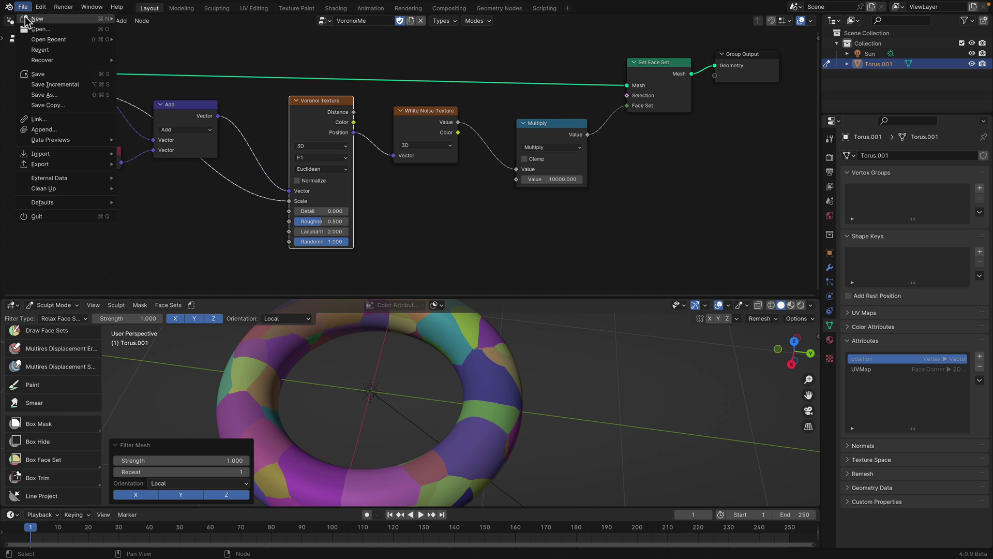
pyautogui.moveTo(8, 6)
pyautogui.click(39, 18)
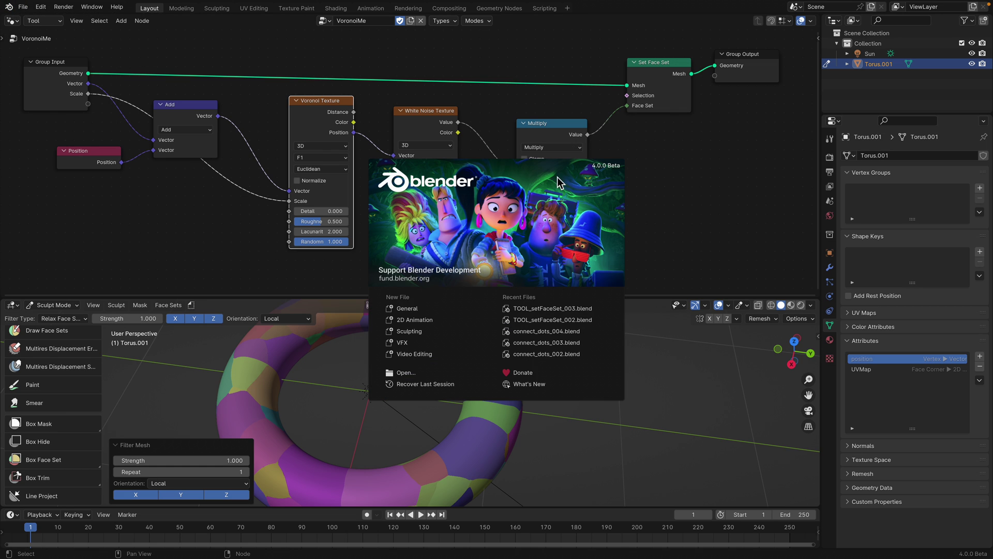
pyautogui.click(530, 62)
pyautogui.hotkey('ctrl', 's')
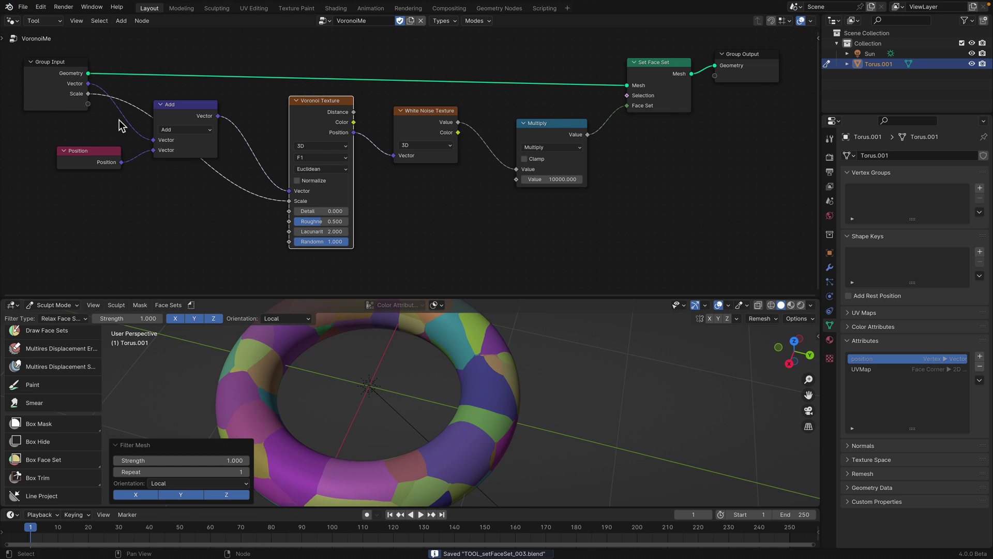
# Step: Move the Group Output node farther from the Set Face Set node and fit the node tree in view
pyautogui.click(69, 76)
pyautogui.press('Home')
pyautogui.click(657, 95)
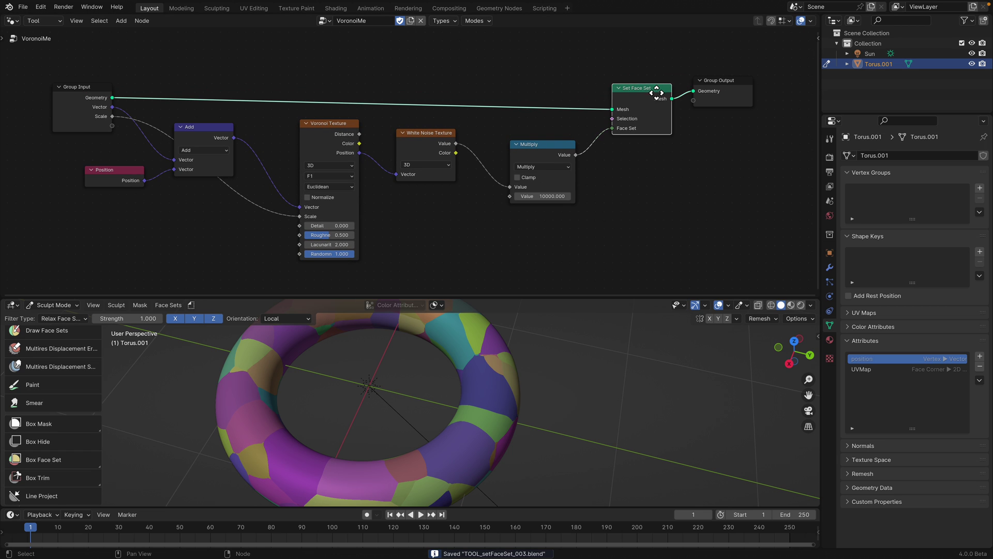
pyautogui.moveTo(704, 88); pyautogui.dragTo(718, 91)
pyautogui.press('Home')
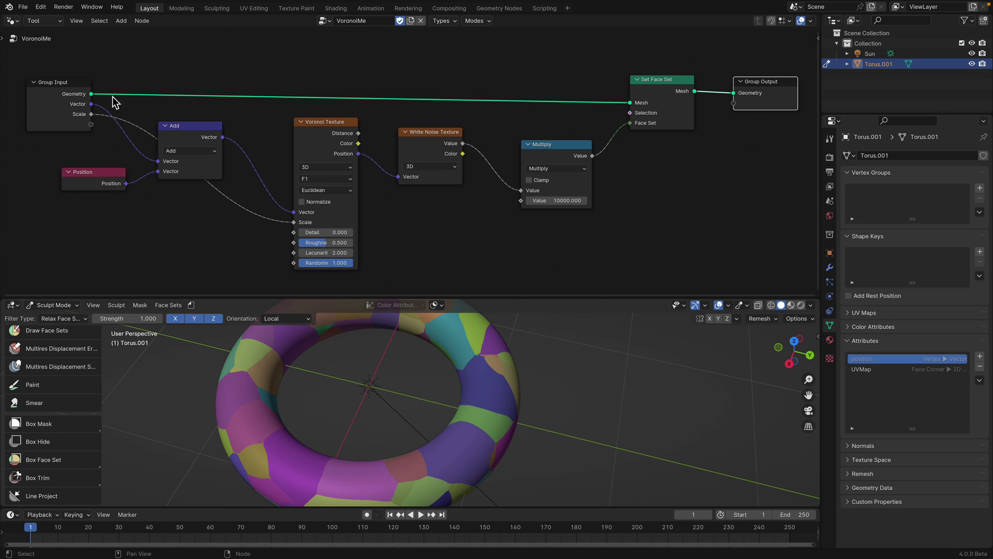
# Step: Rearrange the Voronoi Texture, Add and Position nodes, shifting Voronoi Texture toward Add and lowering Add and Position
pyautogui.moveTo(334, 141); pyautogui.dragTo(314, 140)
pyautogui.moveTo(196, 129)
pyautogui.mouseDown()
pyautogui.moveTo(200, 140)
pyautogui.moveTo(198, 131)
pyautogui.mouseUp()
pyautogui.moveTo(122, 183); pyautogui.dragTo(116, 207)
pyautogui.moveTo(209, 130); pyautogui.dragTo(204, 138)
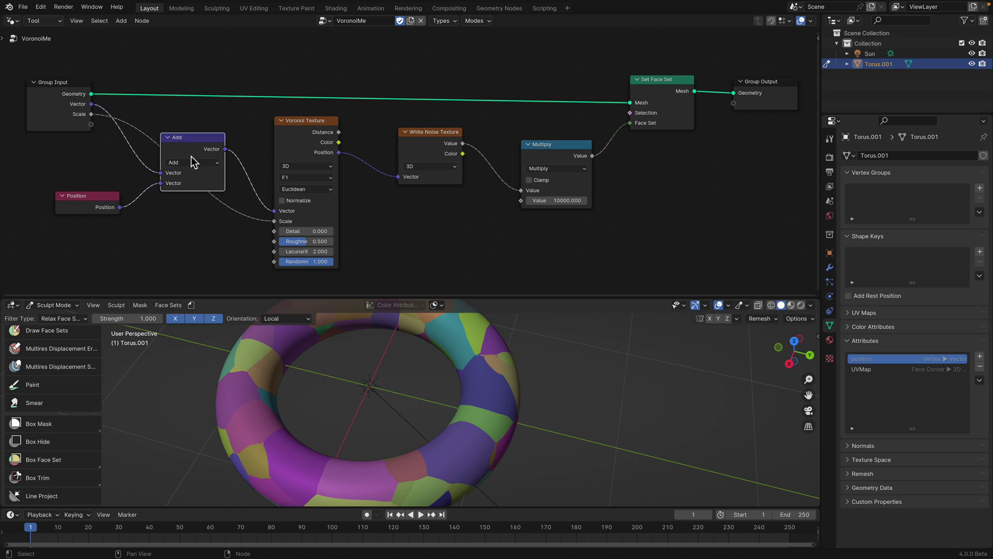
pyautogui.moveTo(308, 138); pyautogui.dragTo(305, 137)
pyautogui.click(307, 175)
pyautogui.click(300, 179)
pyautogui.scroll(-1, 340, 193)
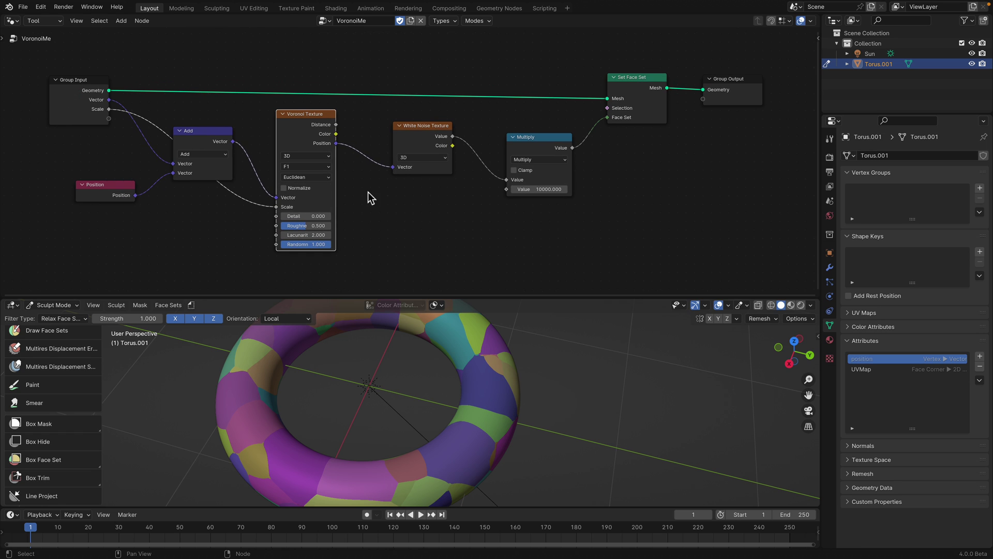
# Step: Add a Musgrave Texture node below White Noise Texture, linking its Vector to the Add output and its Scale to the Group Input Scale
pyautogui.hotkey('shift', 'a')
pyautogui.write('musg')
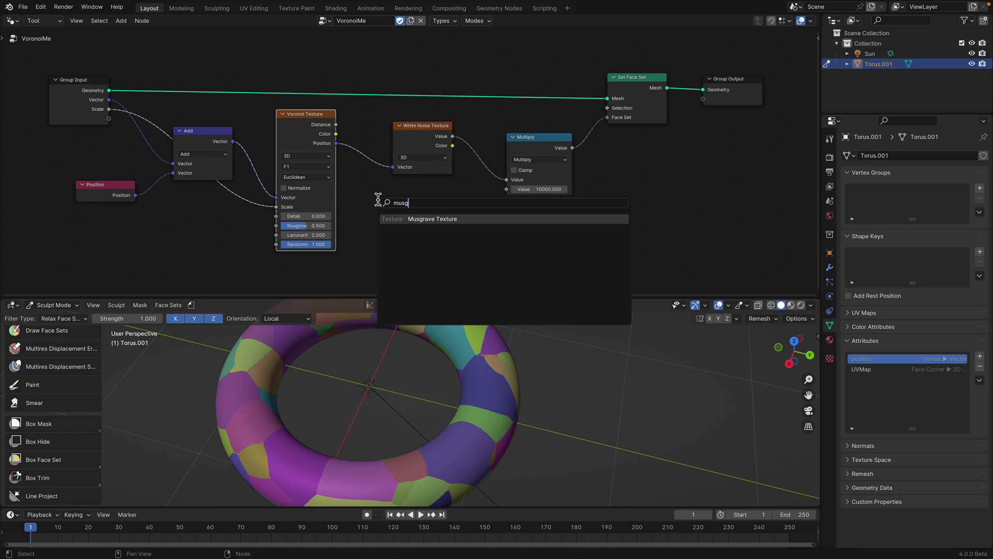
pyautogui.press('Return')
pyautogui.click(377, 198)
pyautogui.moveTo(233, 141); pyautogui.dragTo(109, 110)
pyautogui.moveTo(446, 210); pyautogui.dragTo(504, 234)
pyautogui.scroll(-1, 474, 195)
pyautogui.scroll(2, 476, 190)
# Step: Nudge the White Noise Texture and Multiply nodes up and left, and save the file
pyautogui.moveTo(431, 134); pyautogui.dragTo(422, 129)
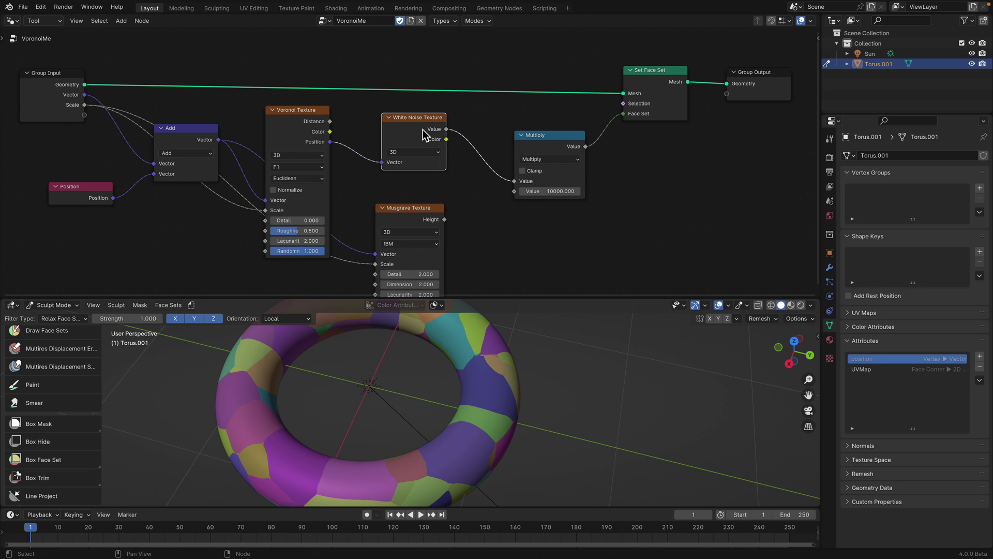
pyautogui.hotkey('ctrl', 's')
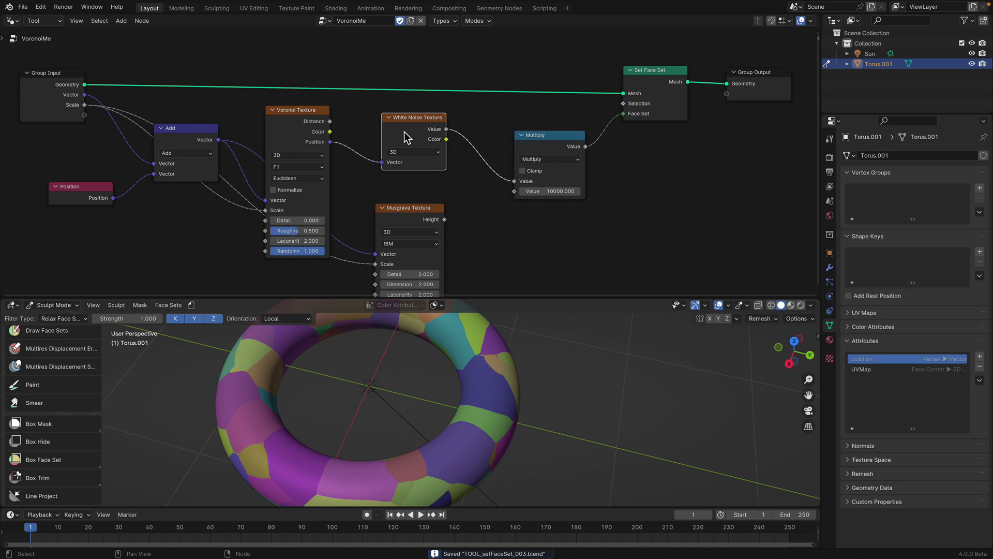
pyautogui.moveTo(542, 141); pyautogui.dragTo(537, 132)
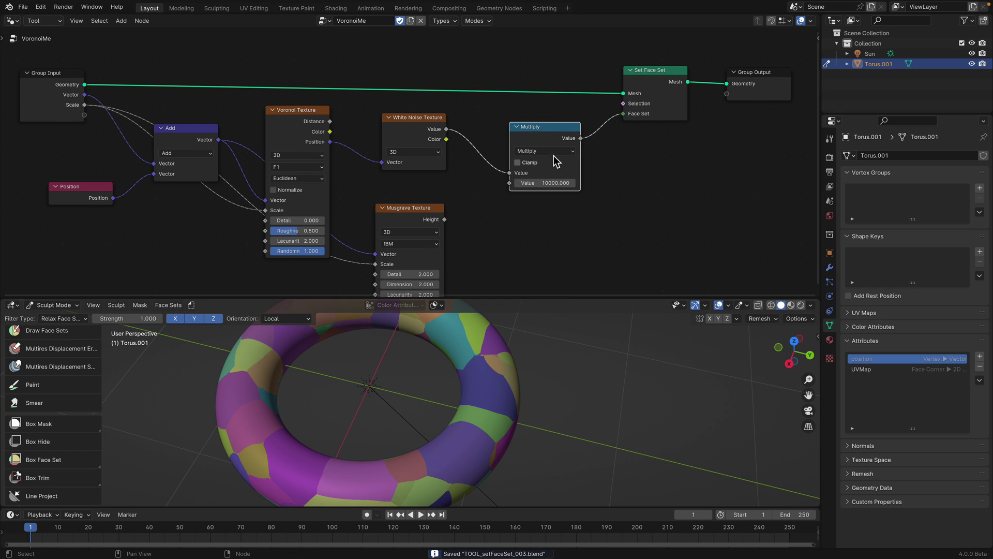
pyautogui.scroll(2, 595, 178)
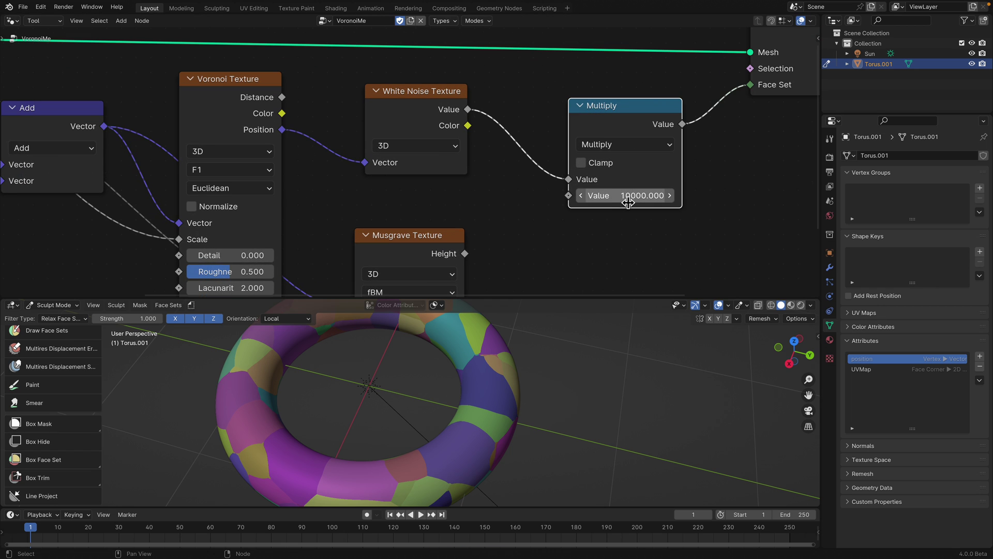
pyautogui.scroll(-5, 605, 197)
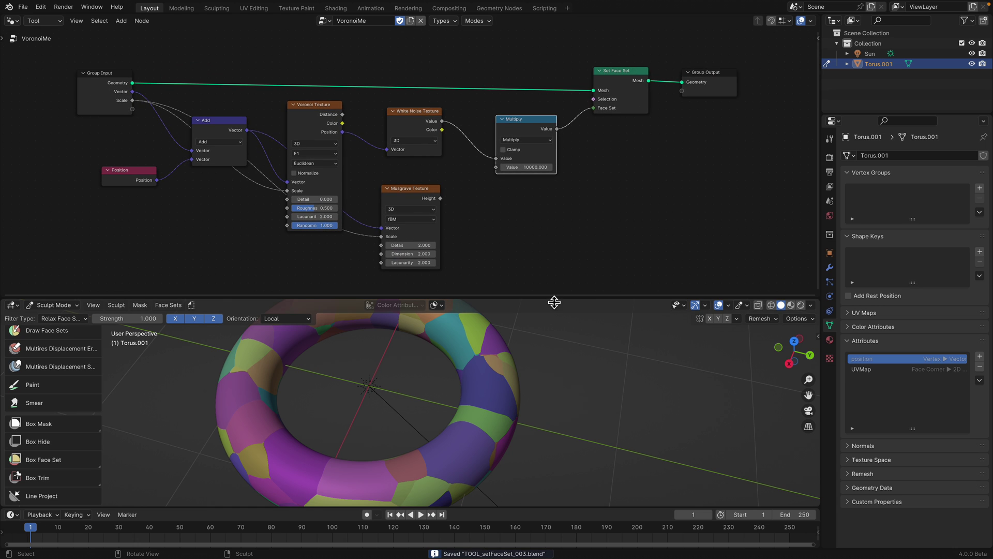
# Step: Shrink the node editor to give the 3D view more room and show the whole torus
pyautogui.moveTo(554, 302); pyautogui.dragTo(554, 190)
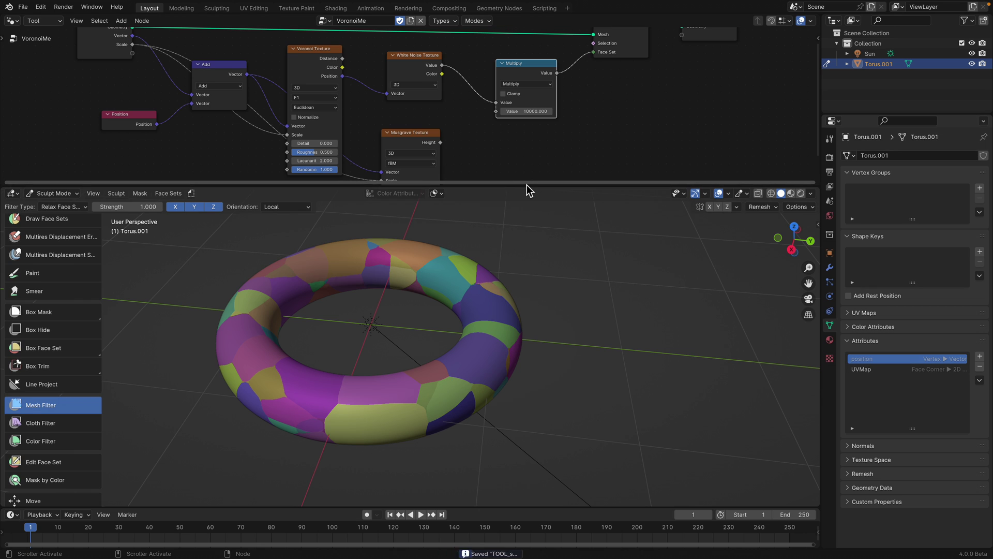
pyautogui.moveTo(530, 188); pyautogui.dragTo(530, 206)
pyautogui.moveTo(531, 286); pyautogui.dragTo(538, 291, button='middle')
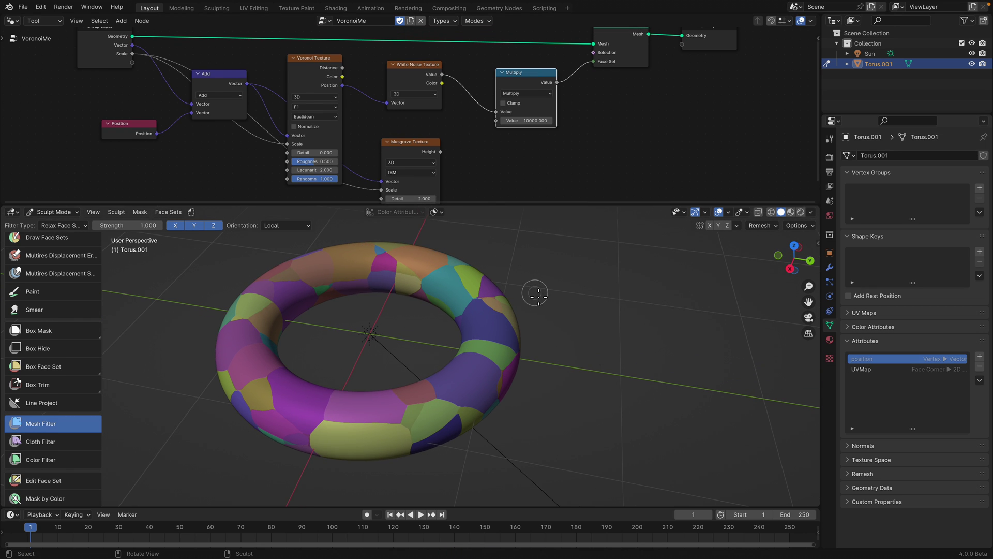
pyautogui.moveTo(535, 293); pyautogui.dragTo(528, 292, button='middle')
pyautogui.scroll(-2, 284, 106)
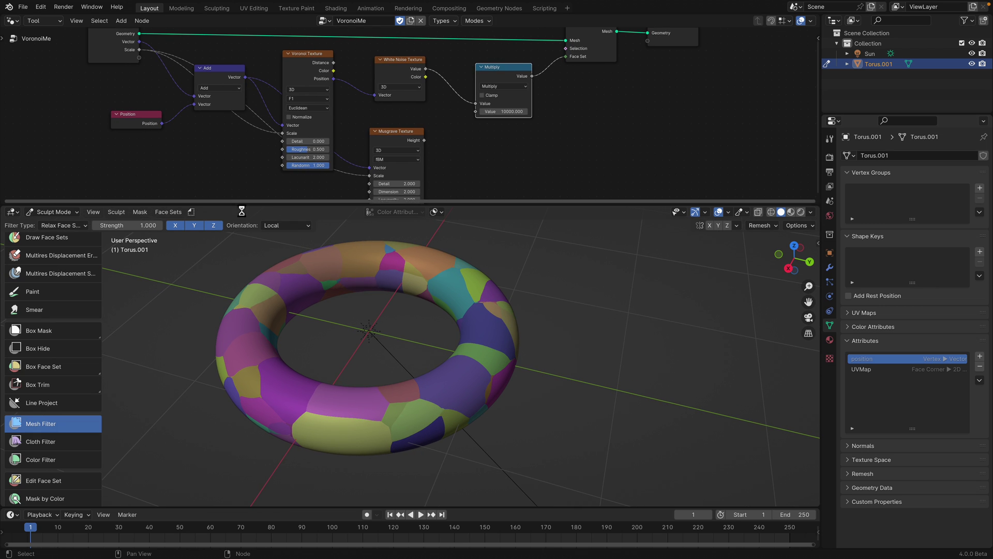
# Step: Save the file and run the StoreFaceSet tool on the torus with the attribute name face_set
pyautogui.hotkey('ctrl', 's')
pyautogui.click(191, 212)
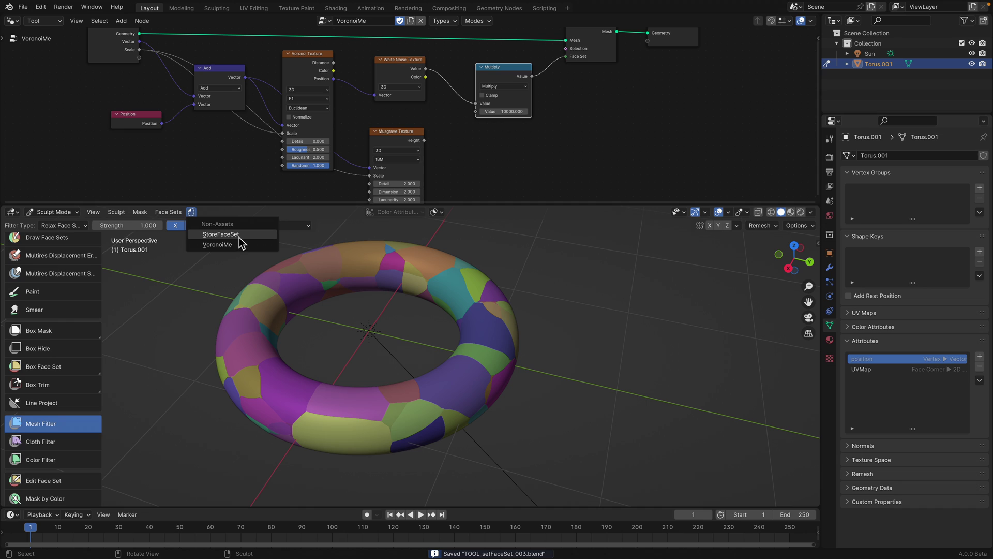
pyautogui.click(240, 237)
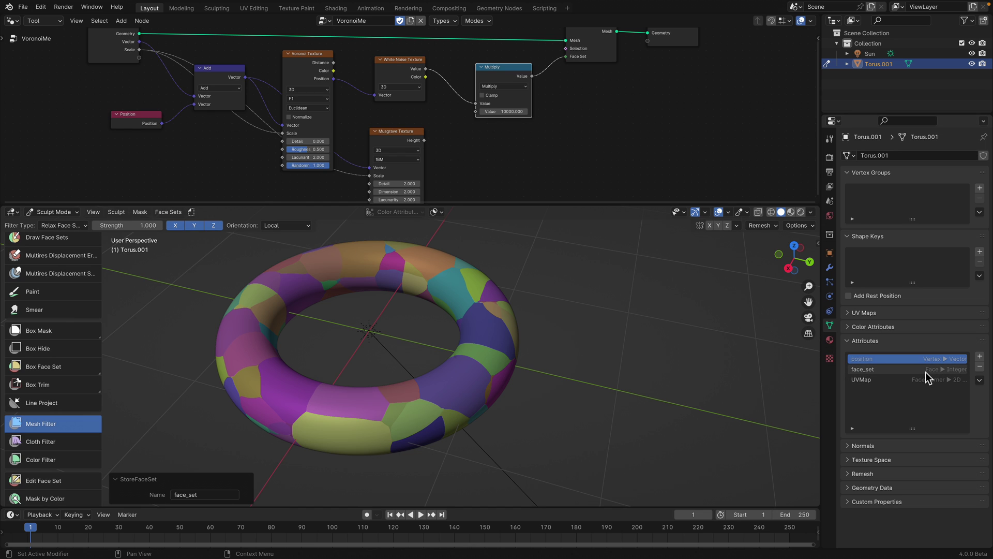
# Step: Switch the node editor to the StoreFaceSet node tree and enlarge the editor to display its nodes
pyautogui.click(321, 22)
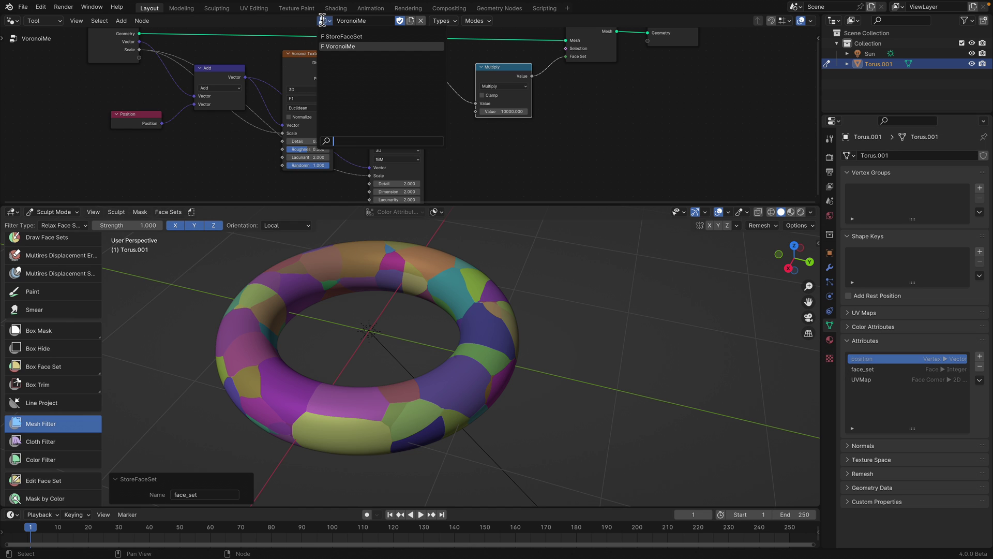
pyautogui.click(326, 37)
pyautogui.scroll(2, 436, 93)
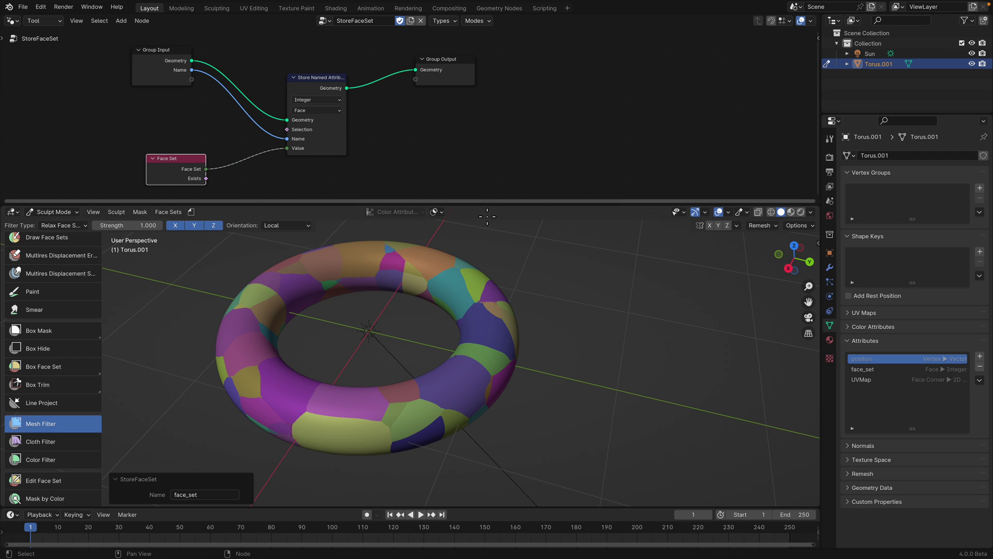
pyautogui.moveTo(492, 206); pyautogui.dragTo(491, 277)
pyautogui.scroll(3, 350, 206)
pyautogui.moveTo(351, 206); pyautogui.dragTo(390, 197, button='middle')
# Step: Move the Face Set, Store Named Attribute and Group Output nodes into a more compact layout
pyautogui.moveTo(187, 198); pyautogui.dragTo(225, 202)
pyautogui.moveTo(333, 101); pyautogui.dragTo(303, 101)
pyautogui.moveTo(485, 77); pyautogui.dragTo(436, 90)
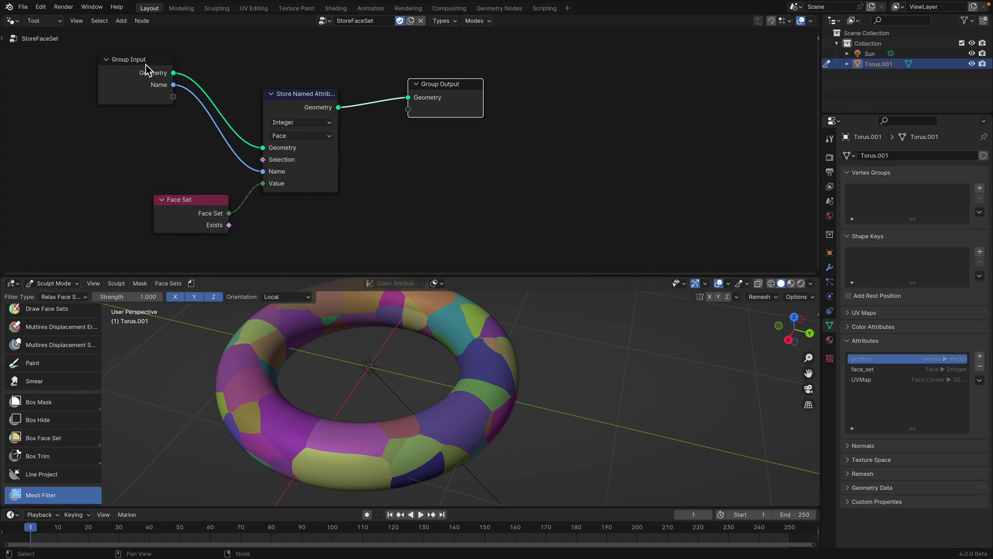
# Step: Show the StoreFaceSet group's interface settings beside the node tree and bring all its nodes into view
pyautogui.click(817, 38)
pyautogui.press('Home')
pyautogui.scroll(1, 621, 120)
pyautogui.moveTo(623, 116); pyautogui.dragTo(610, 90, button='middle')
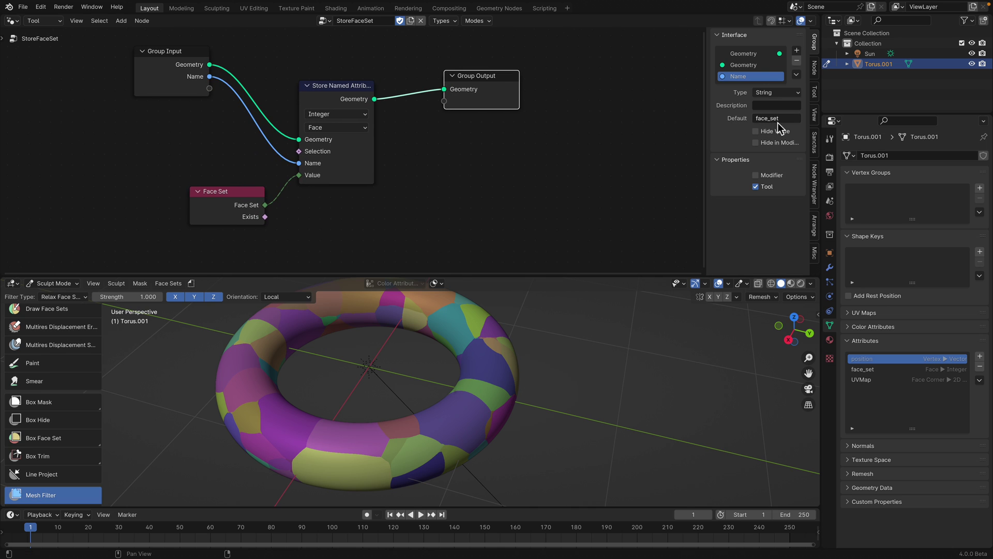
# Step: Nudge the Face Set and Store Named Attribute nodes apart, shrink the node editor and save the file
pyautogui.moveTo(226, 198); pyautogui.dragTo(219, 195)
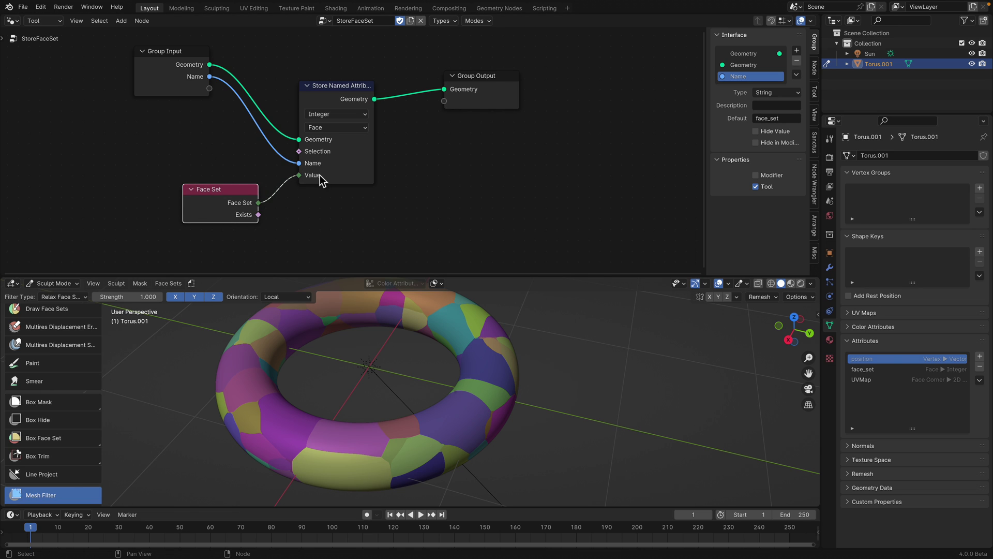
pyautogui.moveTo(340, 102); pyautogui.dragTo(351, 95)
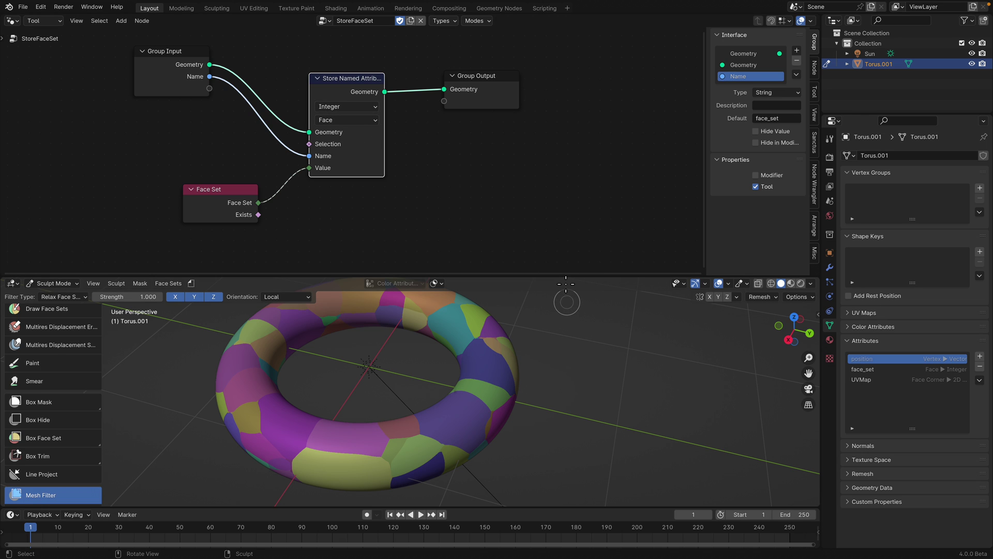
pyautogui.moveTo(563, 280); pyautogui.dragTo(563, 226)
pyautogui.hotkey('ctrl', 's')
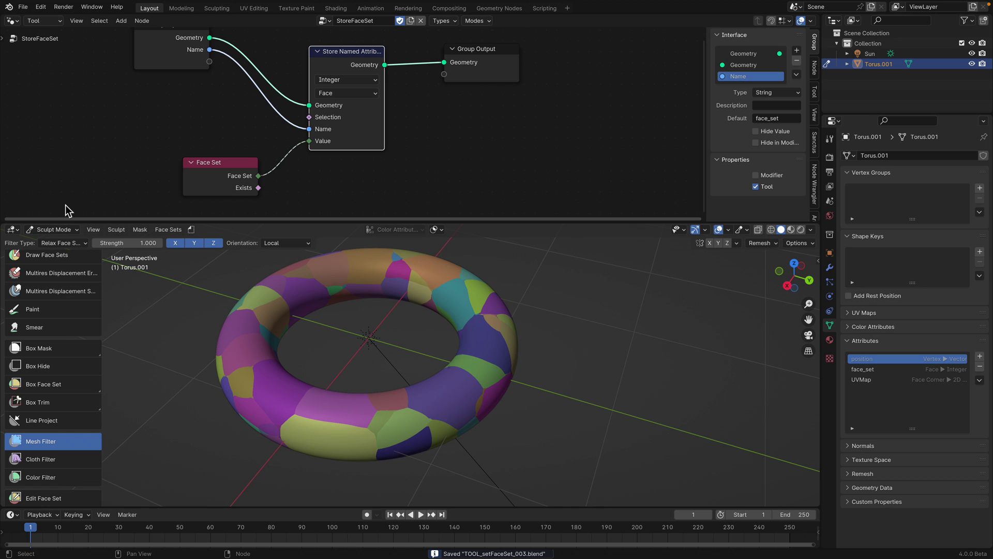
# Step: Switch the geometry node editor from tool to modifier node trees and open the list of available node trees
pyautogui.click(45, 21)
pyautogui.click(55, 49)
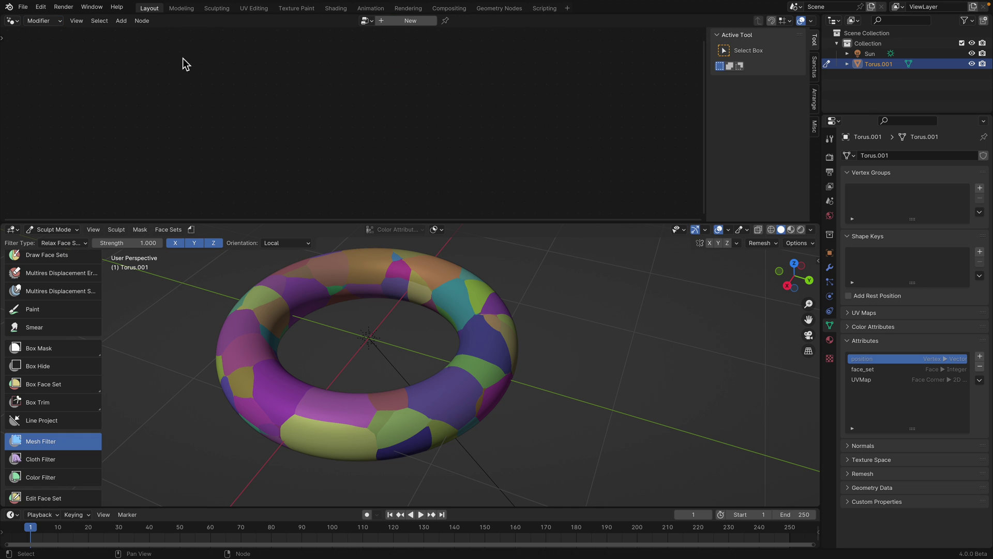
pyautogui.click(365, 21)
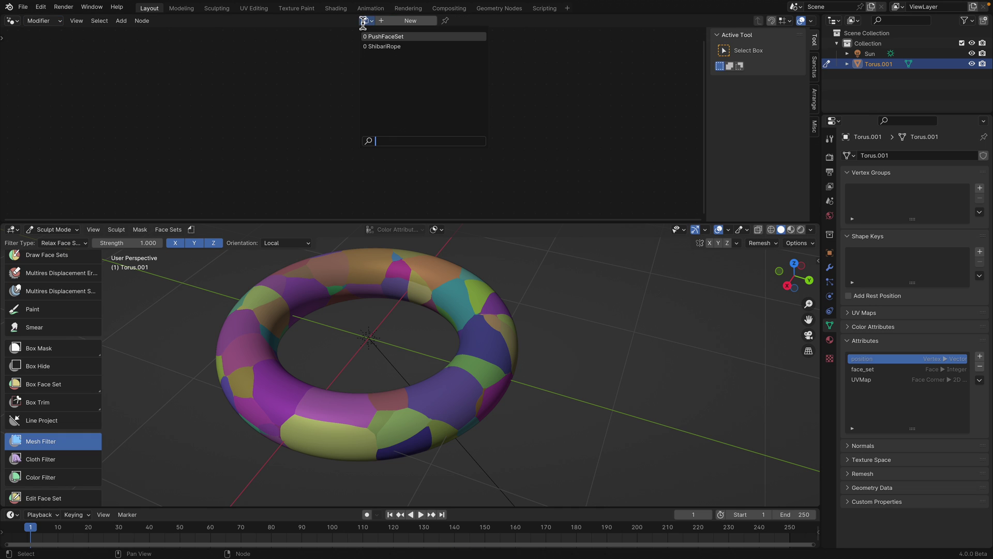
# Step: Return the torus from Sculpt Mode to Object Mode and save the file
pyautogui.click(67, 229)
pyautogui.click(67, 235)
pyautogui.click(49, 247)
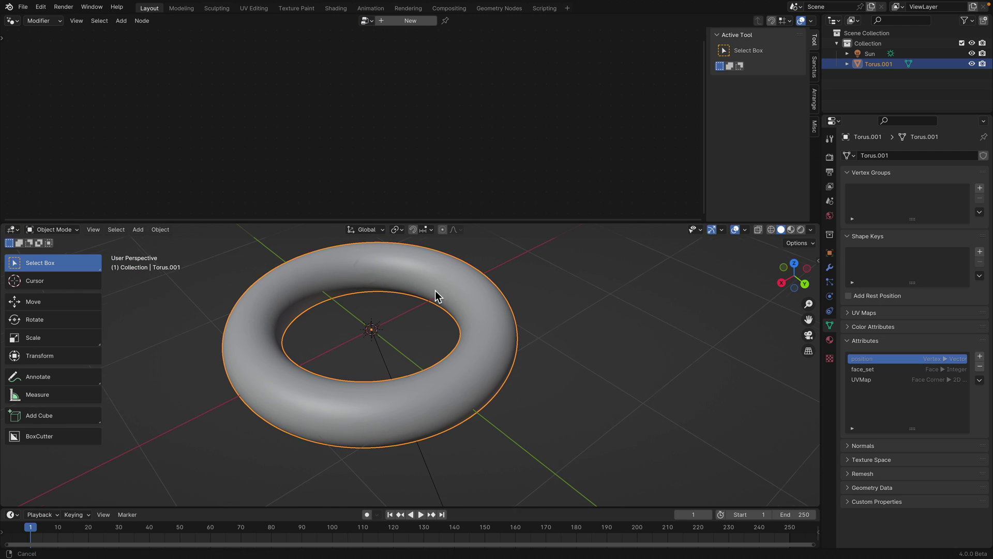
pyautogui.moveTo(434, 296); pyautogui.dragTo(372, 343, button='middle')
pyautogui.hotkey('ctrl', 's')
pyautogui.click(367, 21)
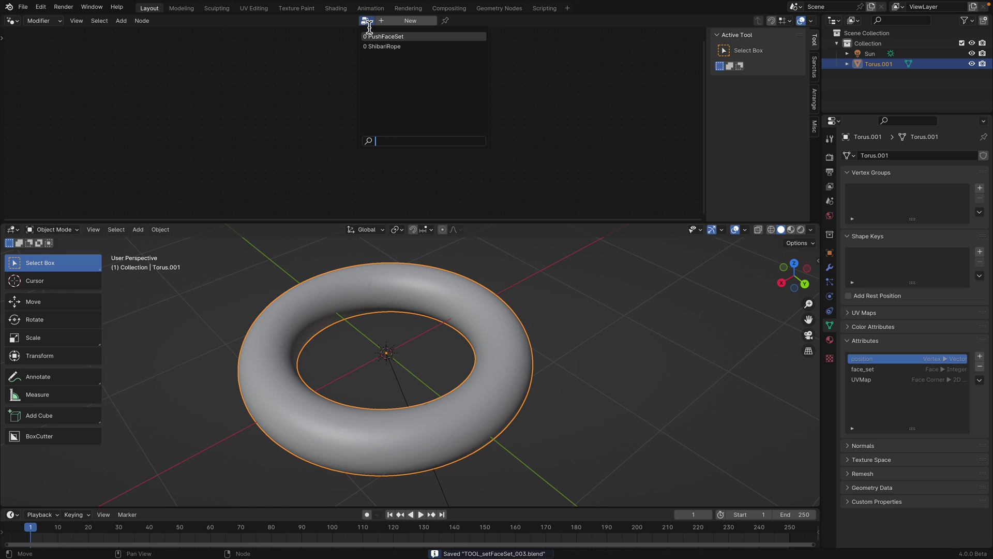
pyautogui.press('Escape')
pyautogui.click(371, 22)
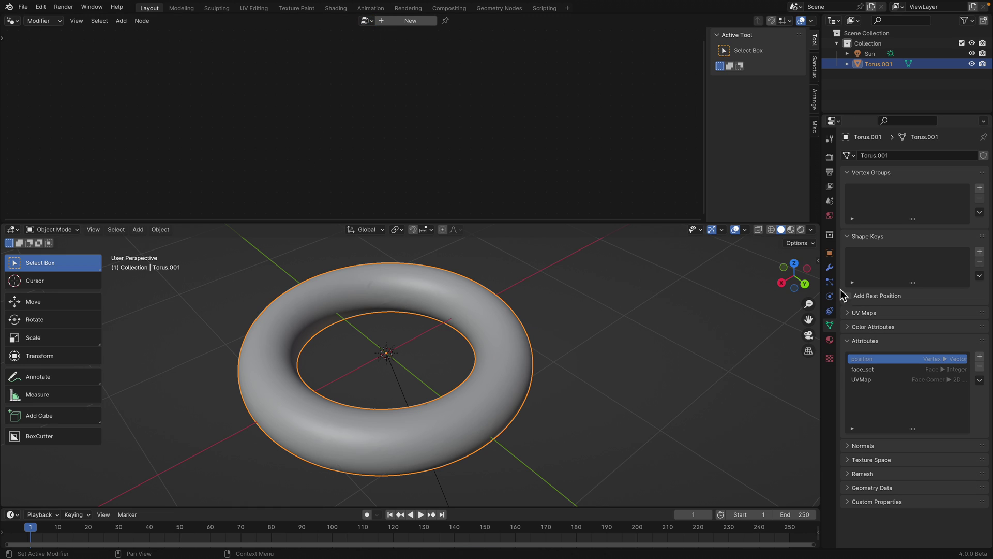
# Step: Add a Geometry Nodes modifier to the torus and assign the PushFaceSet node tree to it
pyautogui.click(829, 267)
pyautogui.click(898, 154)
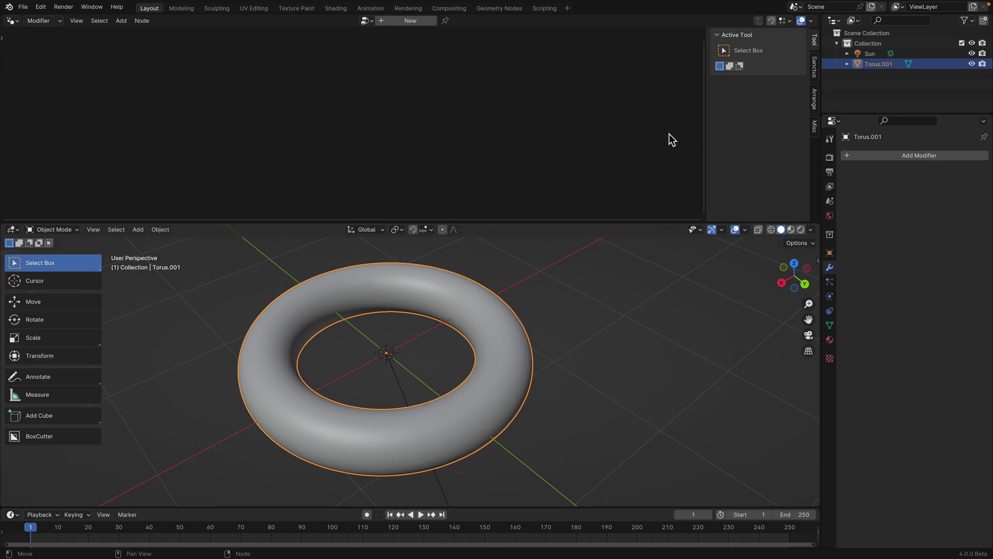
pyautogui.click(860, 153)
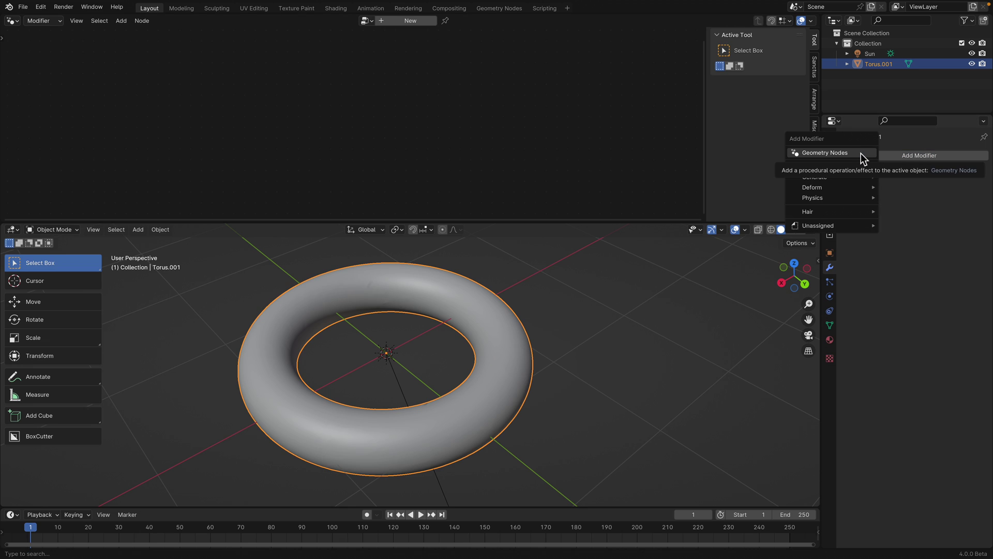
pyautogui.click(860, 153)
pyautogui.click(853, 189)
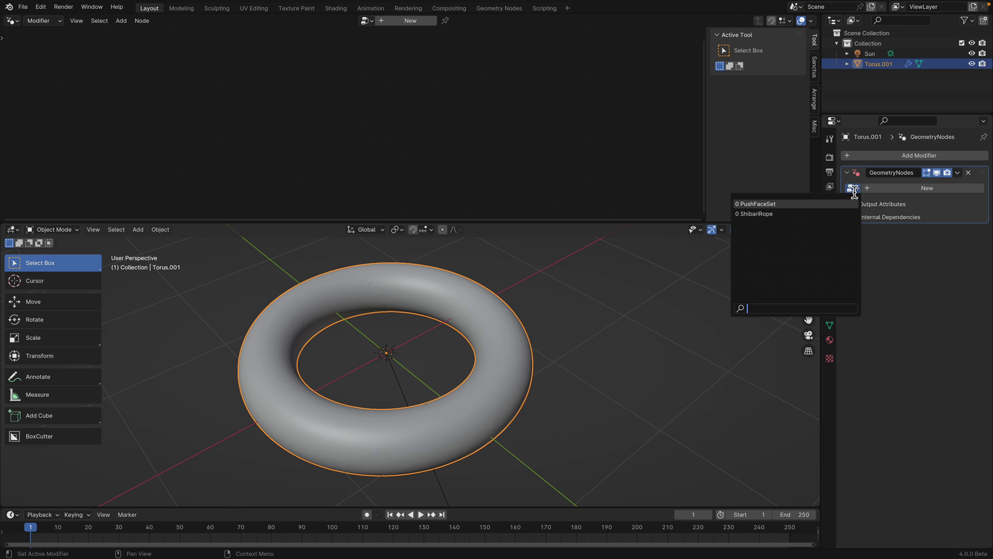
pyautogui.click(806, 205)
# Step: Nudge the Multiply node that feeds Multiply Add in the PushFaceSet tree
pyautogui.moveTo(537, 314)
pyautogui.mouseDown(button='middle')
pyautogui.moveTo(544, 325)
pyautogui.moveTo(531, 329)
pyautogui.mouseUp(button='middle')
pyautogui.moveTo(397, 159); pyautogui.dragTo(436, 85, button='middle')
pyautogui.scroll(-1, 374, 149)
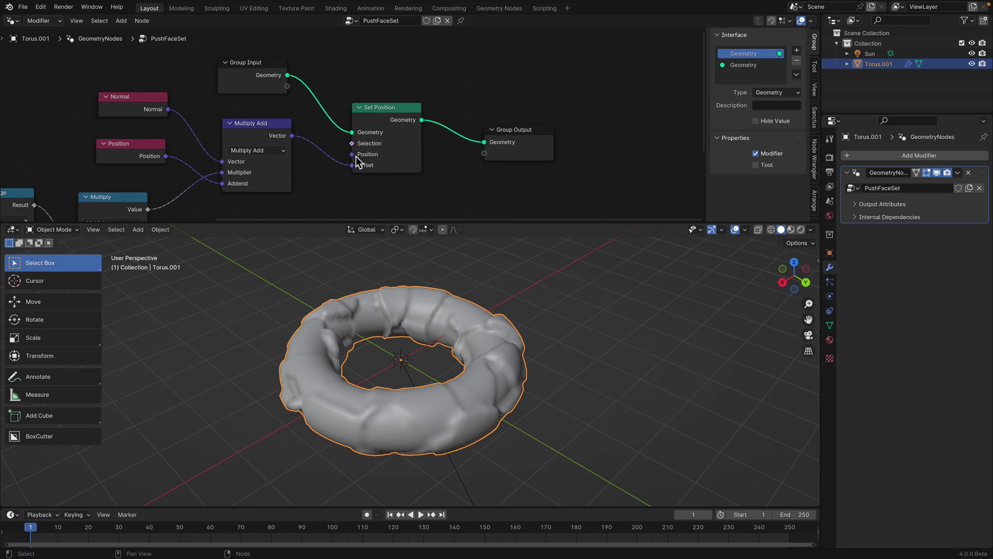
pyautogui.moveTo(234, 189); pyautogui.dragTo(284, 163, button='middle')
pyautogui.moveTo(180, 171); pyautogui.dragTo(187, 162)
pyautogui.scroll(-3, 366, 139)
pyautogui.moveTo(366, 140); pyautogui.dragTo(427, 129, button='middle')
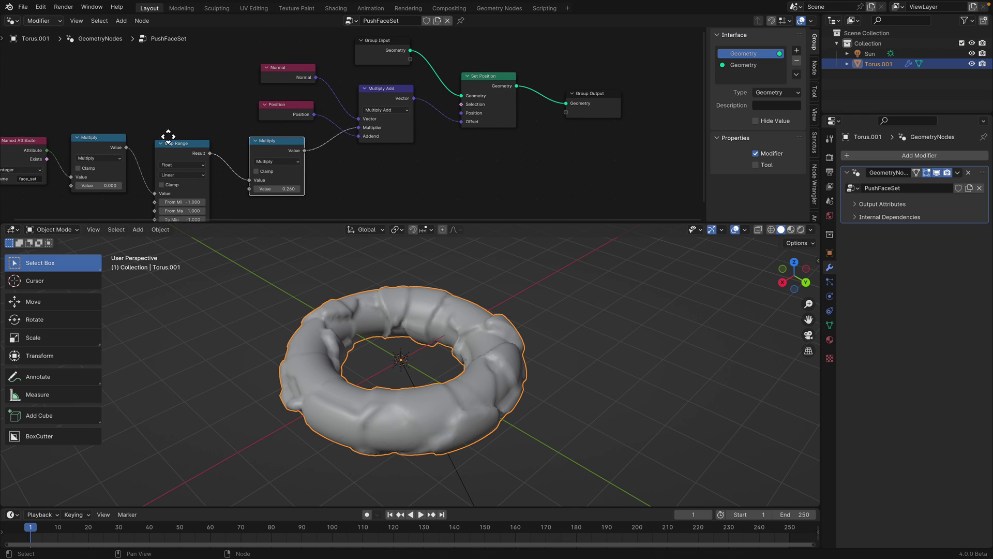
# Step: Move the face_set Named Attribute node slightly at the start of the PushFaceSet chain
pyautogui.moveTo(152, 142); pyautogui.dragTo(213, 130, button='middle')
pyautogui.scroll(3, 81, 150)
pyautogui.moveTo(64, 141); pyautogui.dragTo(255, 135, button='middle')
pyautogui.scroll(1, 217, 143)
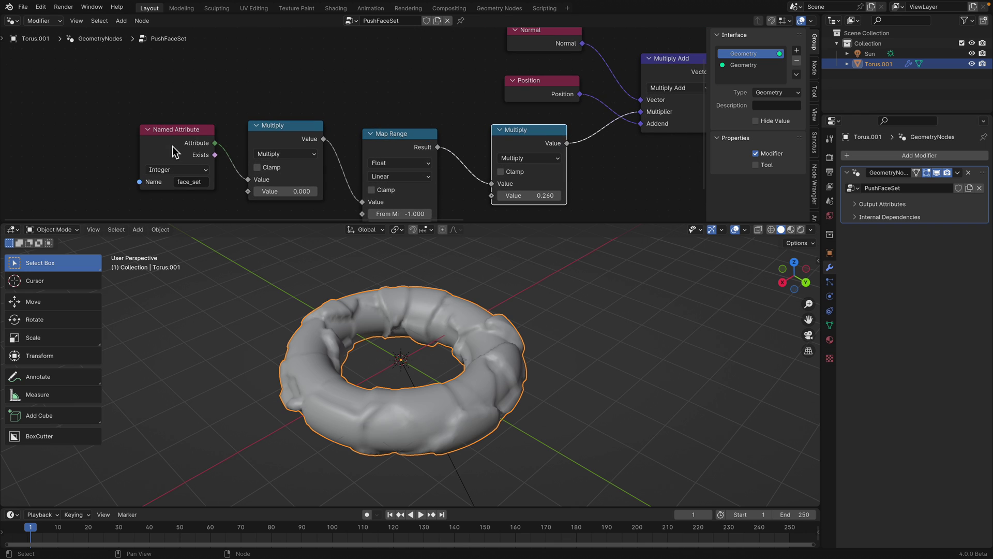
pyautogui.moveTo(189, 158); pyautogui.dragTo(176, 152)
pyautogui.moveTo(242, 146); pyautogui.dragTo(180, 134, button='middle')
# Step: Inspect the exact factor of the Multiply node after Named Attribute, and highlight the Map Range node
pyautogui.click(229, 181)
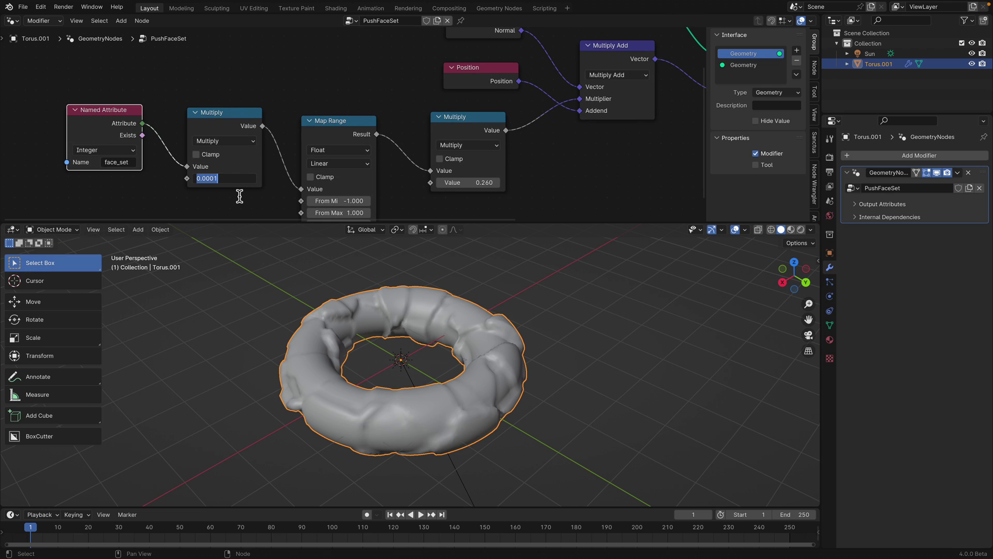
pyautogui.click(235, 98)
pyautogui.moveTo(320, 146); pyautogui.dragTo(265, 135, button='middle')
pyautogui.moveTo(276, 93); pyautogui.dragTo(274, 91)
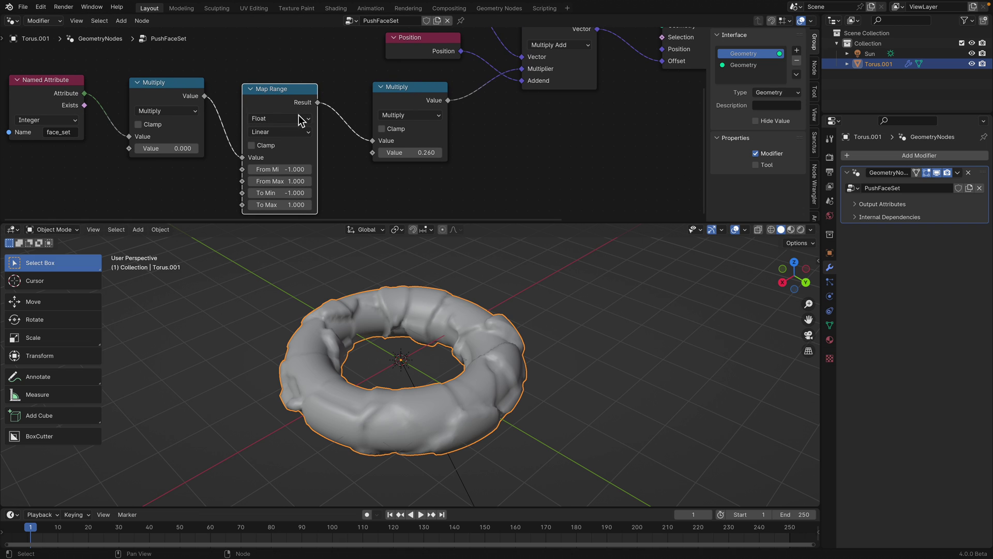
# Step: Mute and unmute the Map Range node to compare its effect on the torus
pyautogui.scroll(-2, 298, 112)
pyautogui.moveTo(261, 102); pyautogui.dragTo(244, 110, button='middle')
pyautogui.scroll(2, 301, 149)
pyautogui.moveTo(306, 146); pyautogui.dragTo(300, 149, button='middle')
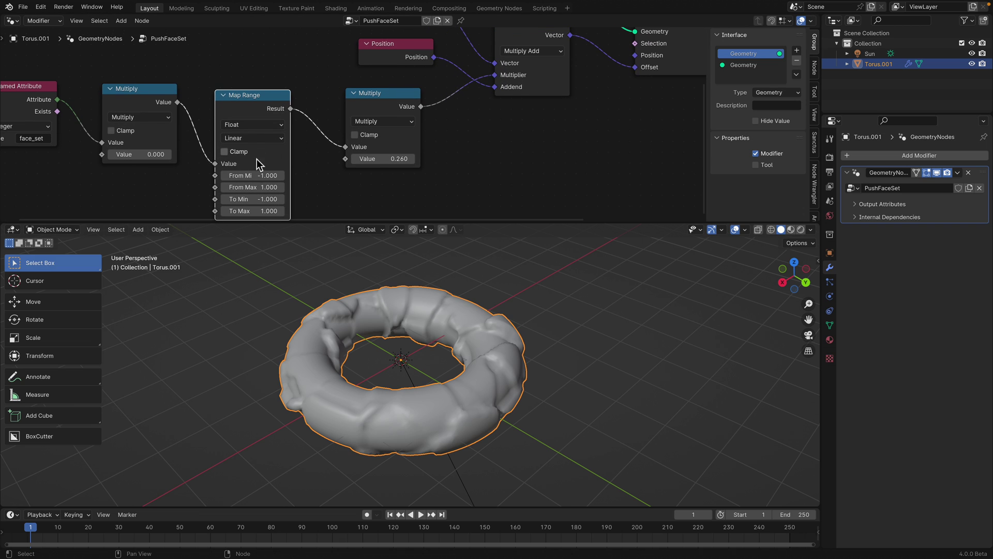
pyautogui.press('m')
pyautogui.press('m')
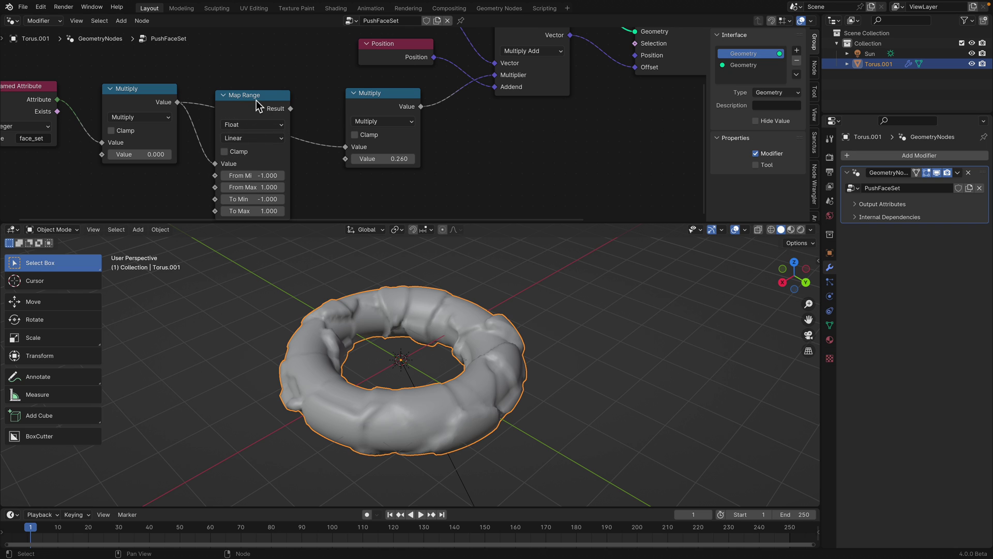
# Step: Delete the Map Range node keeping the two Multiply nodes linked, move the second one closer and save the file
pyautogui.hotkey('ctrl', 'x')
pyautogui.moveTo(373, 104); pyautogui.dragTo(311, 105)
pyautogui.hotkey('ctrl', 's')
# Step: Set the second Multiply node's value to 0.360 and save the file
pyautogui.moveTo(316, 159)
pyautogui.keyDown('shift'); pyautogui.mouseDown()
pyautogui.moveTo(358, 160)
pyautogui.moveTo(306, 160)
pyautogui.moveTo(355, 159)
pyautogui.moveTo(309, 160)
pyautogui.moveTo(336, 160)
pyautogui.moveTo(326, 160)
pyautogui.mouseUp(); pyautogui.keyUp('shift')
pyautogui.moveTo(367, 276); pyautogui.dragTo(517, 356, button='middle')
pyautogui.moveTo(331, 160)
pyautogui.mouseDown()
pyautogui.moveTo(340, 160)
pyautogui.moveTo(321, 159)
pyautogui.mouseUp()
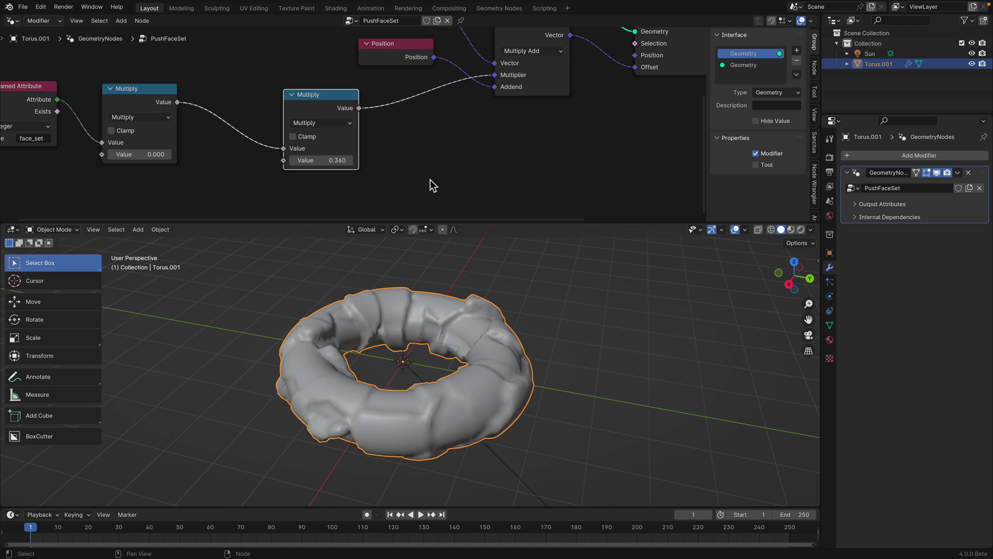
pyautogui.hotkey('ctrl', 's')
# Step: Enlarge the node editor and reposition the Normal, Position, Group Input and Set Position nodes
pyautogui.moveTo(465, 226); pyautogui.dragTo(444, 313)
pyautogui.moveTo(330, 144); pyautogui.dragTo(301, 202, button='middle')
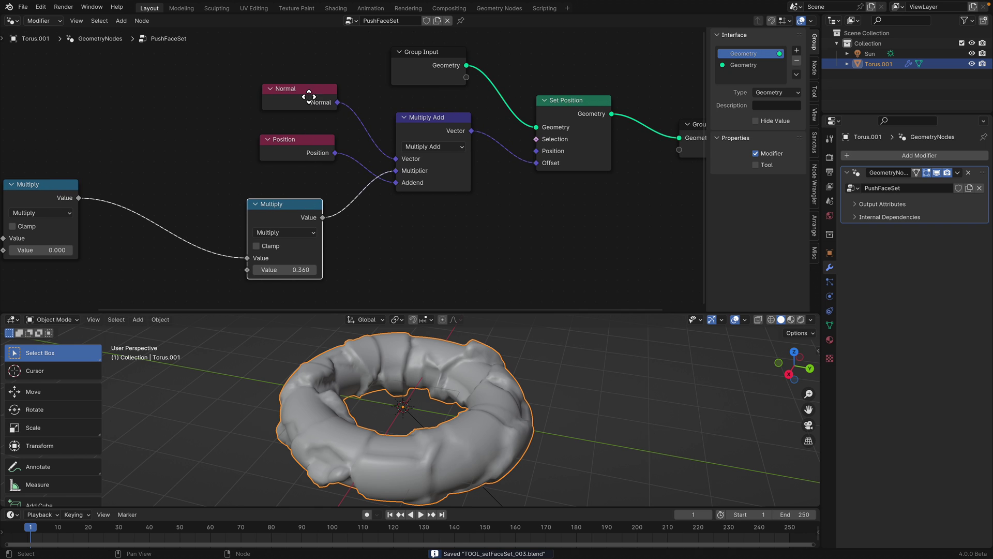
pyautogui.moveTo(309, 93); pyautogui.dragTo(290, 89)
pyautogui.moveTo(309, 146); pyautogui.dragTo(297, 137)
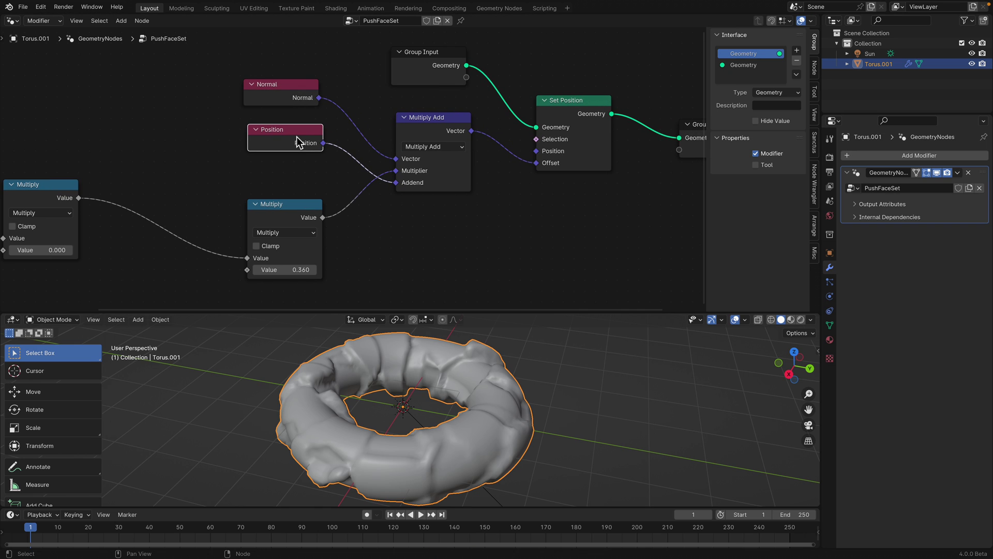
pyautogui.moveTo(366, 135); pyautogui.dragTo(354, 134, button='middle')
pyautogui.moveTo(411, 56); pyautogui.dragTo(406, 58)
pyautogui.moveTo(558, 110); pyautogui.dragTo(553, 111)
# Step: Rearrange the Normal, Position and second Multiply nodes around the Multiply Add node, nudging it as well
pyautogui.scroll(-1, 553, 112)
pyautogui.moveTo(343, 92); pyautogui.dragTo(308, 94, button='middle')
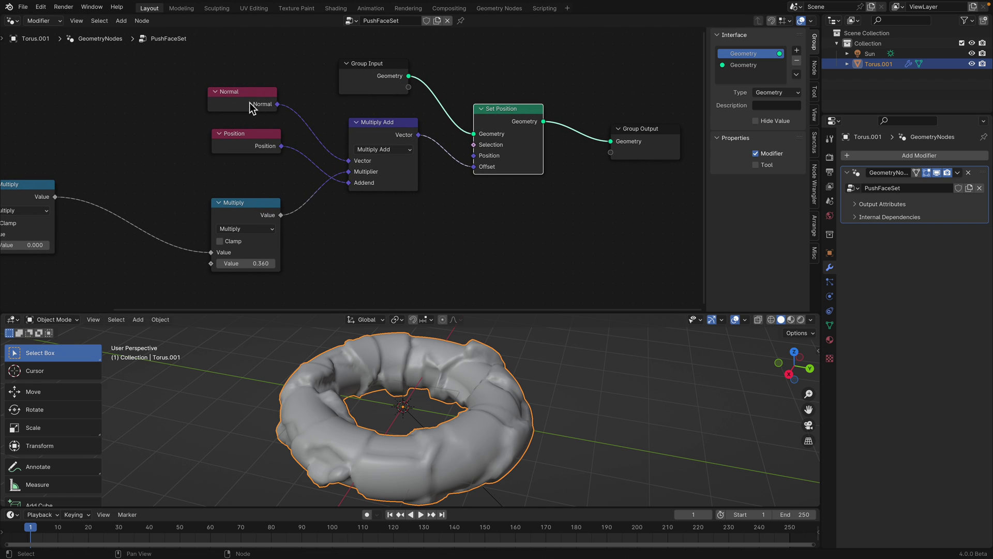
pyautogui.moveTo(251, 103); pyautogui.dragTo(260, 102)
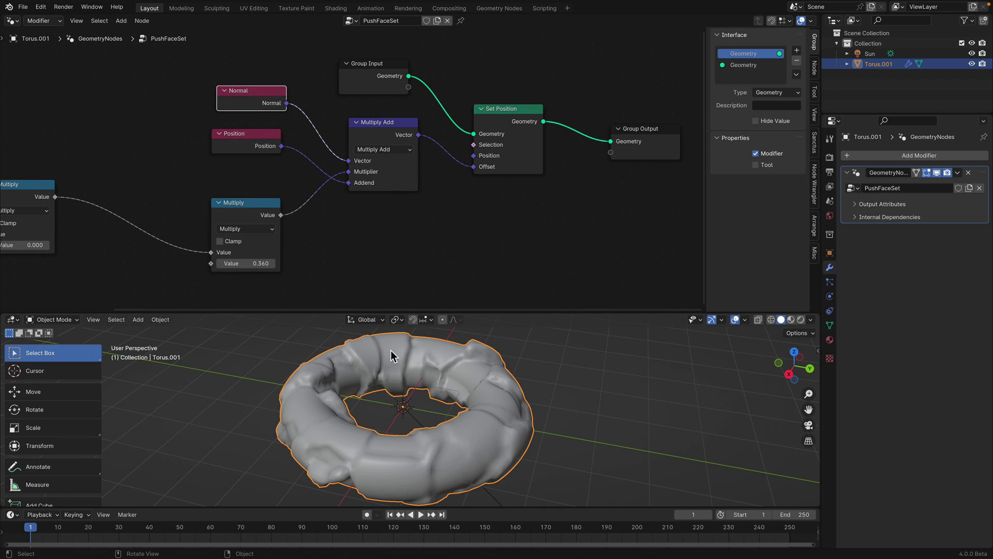
pyautogui.moveTo(262, 141); pyautogui.dragTo(270, 150)
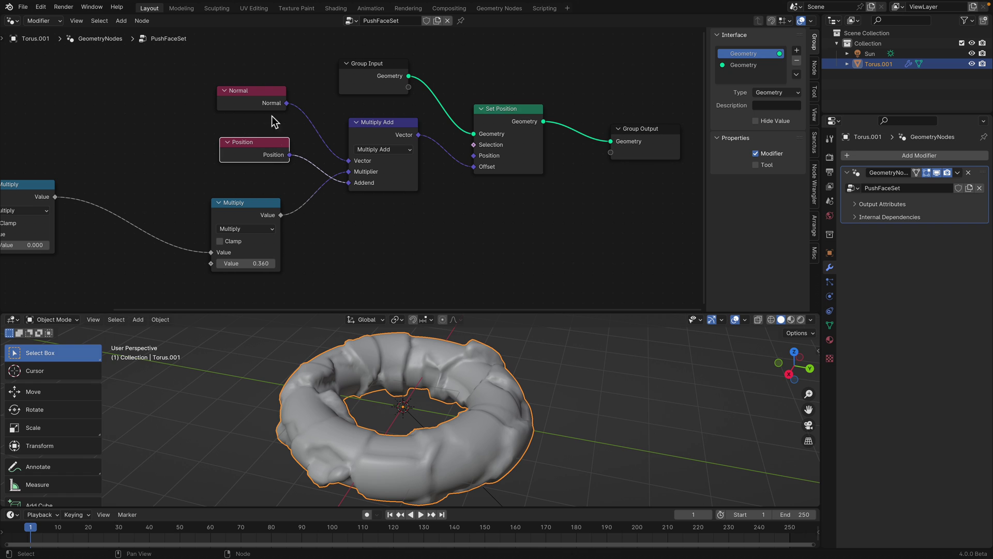
pyautogui.moveTo(229, 218); pyautogui.dragTo(233, 207)
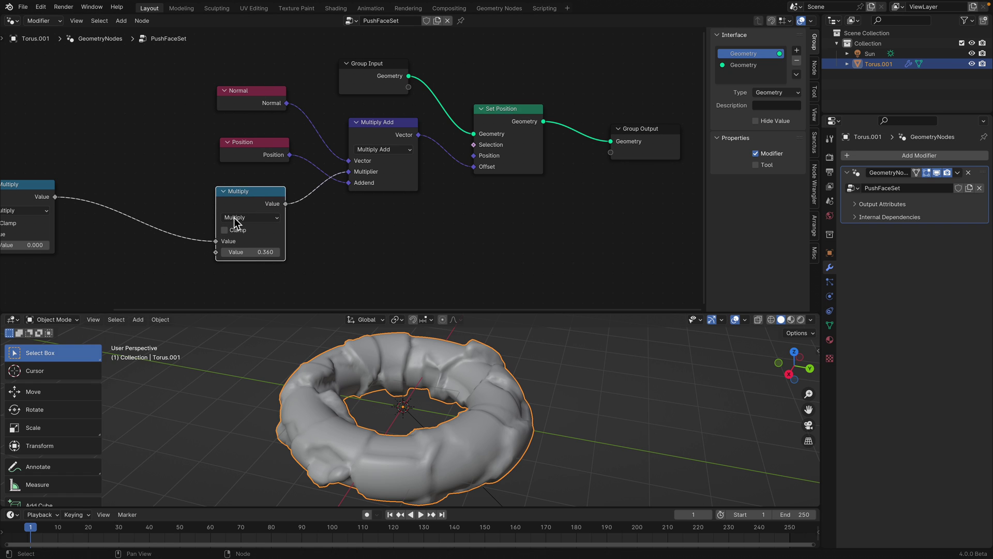
pyautogui.moveTo(391, 128); pyautogui.dragTo(395, 126)
# Step: Lower the second Multiply node's value to 0.300, save the file and view the displaced torus from above
pyautogui.moveTo(259, 257); pyautogui.dragTo(250, 257)
pyautogui.hotkey('ctrl', 's')
pyautogui.moveTo(486, 356)
pyautogui.mouseDown(button='middle')
pyautogui.moveTo(505, 357)
pyautogui.moveTo(492, 361)
pyautogui.mouseUp(button='middle')
pyautogui.moveTo(496, 400); pyautogui.dragTo(490, 368, button='middle')
pyautogui.moveTo(435, 240); pyautogui.dragTo(401, 234, button='middle')
pyautogui.moveTo(573, 369); pyautogui.dragTo(581, 358, button='middle')
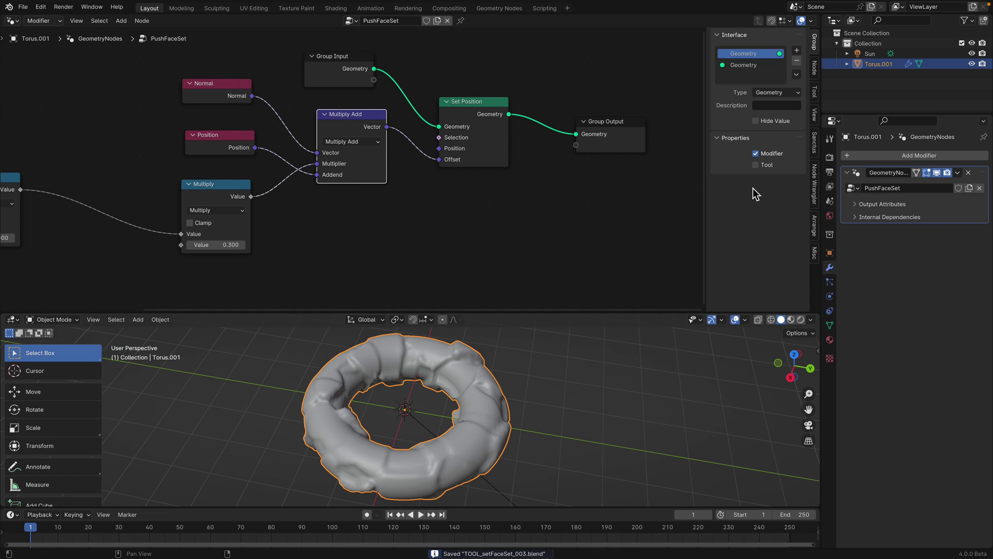
# Step: Add a second Geometry Nodes modifier to the torus and assign the ShibariRope node tree to it
pyautogui.click(902, 155)
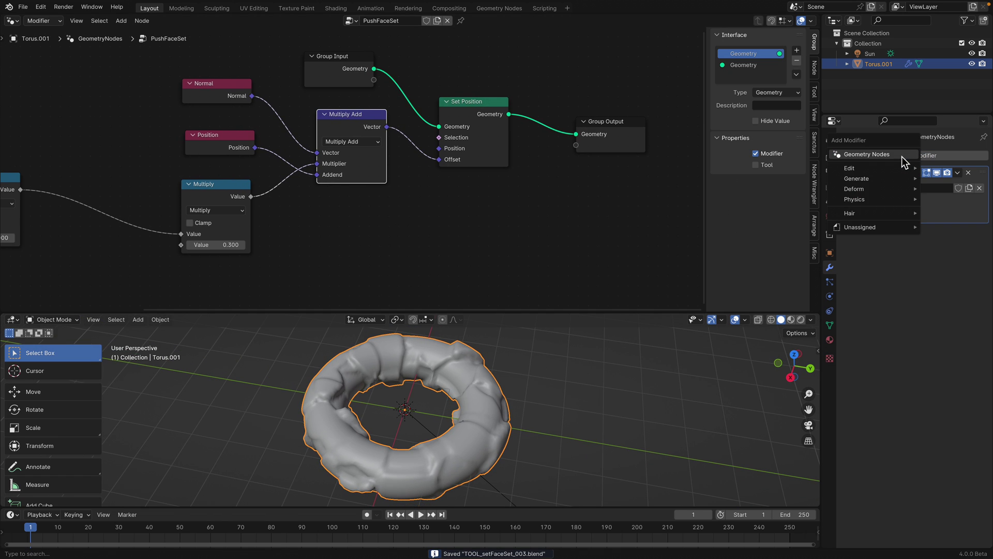
pyautogui.click(895, 155)
pyautogui.click(852, 246)
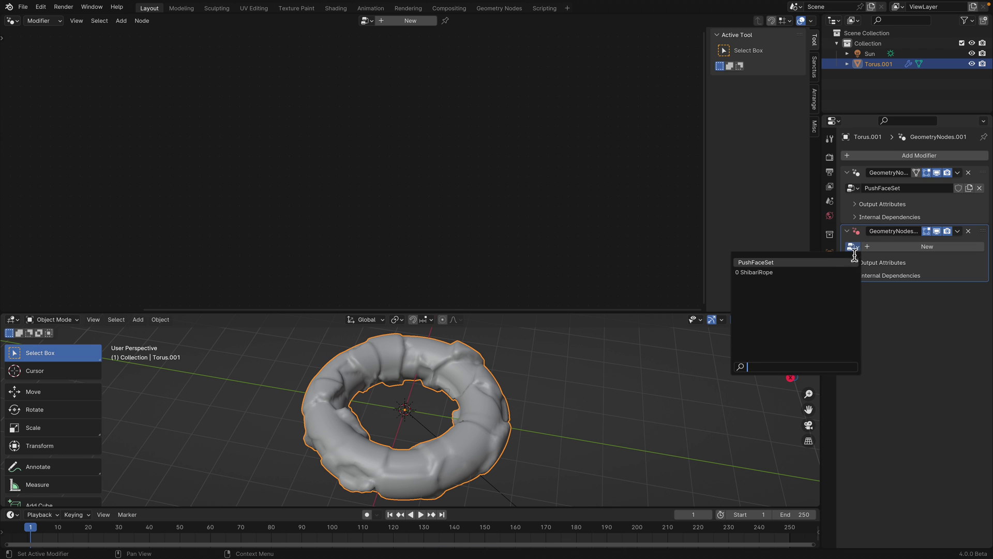
pyautogui.click(817, 273)
# Step: Save the file and switch the viewport to rendered shading to view the roped torus
pyautogui.moveTo(611, 367); pyautogui.dragTo(772, 353, button='middle')
pyautogui.hotkey('ctrl', 's')
pyautogui.click(800, 320)
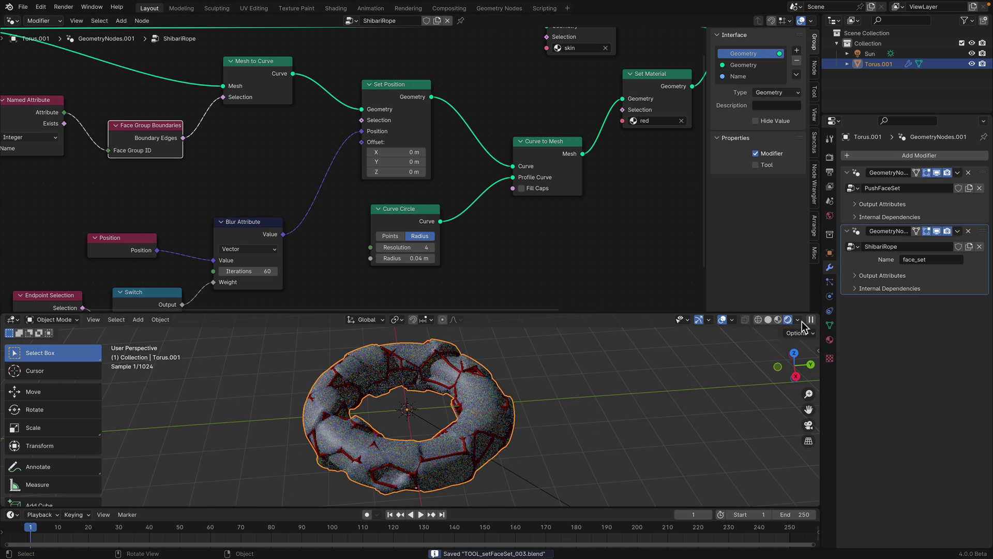
pyautogui.moveTo(520, 403)
pyautogui.mouseDown(button='middle')
pyautogui.moveTo(523, 387)
pyautogui.moveTo(495, 394)
pyautogui.mouseUp(button='middle')
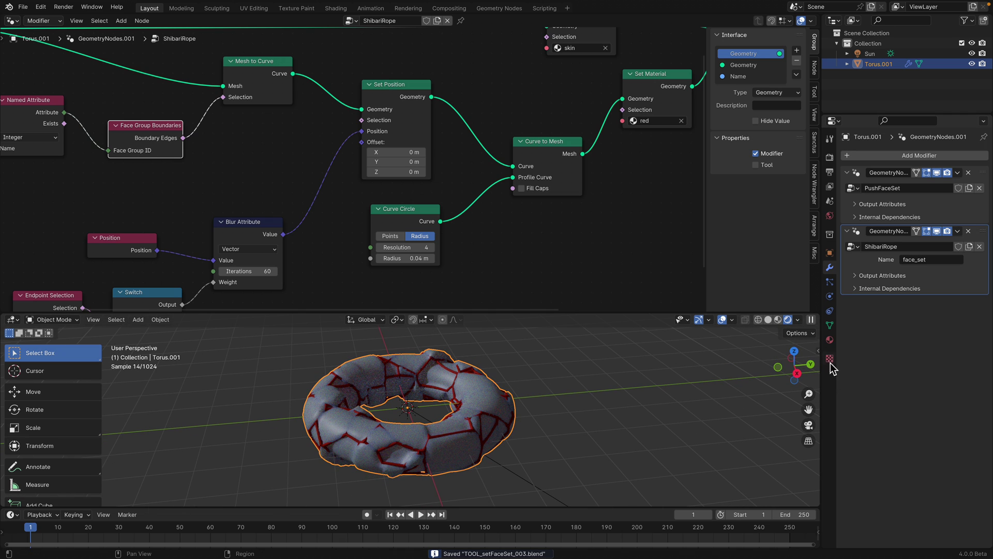
# Step: Assign the red material to the torus and add a second material slot holding the skin material
pyautogui.click(829, 340)
pyautogui.click(848, 200)
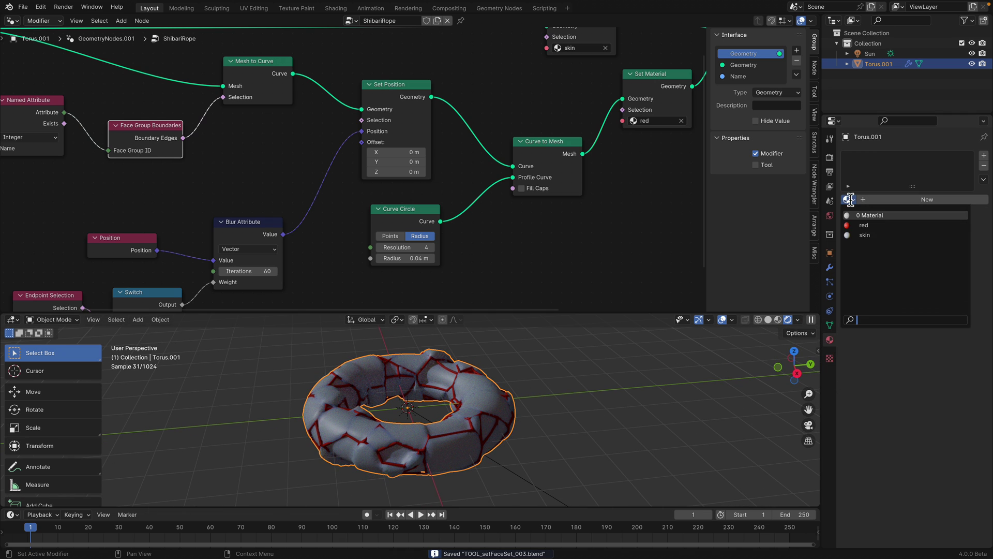
pyautogui.click(852, 225)
pyautogui.click(848, 200)
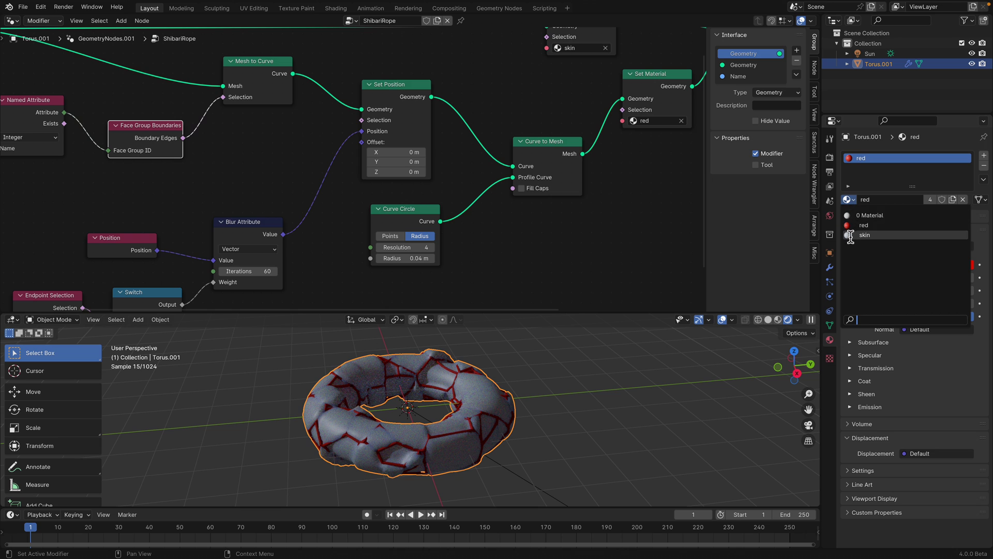
pyautogui.click(984, 155)
pyautogui.click(848, 217)
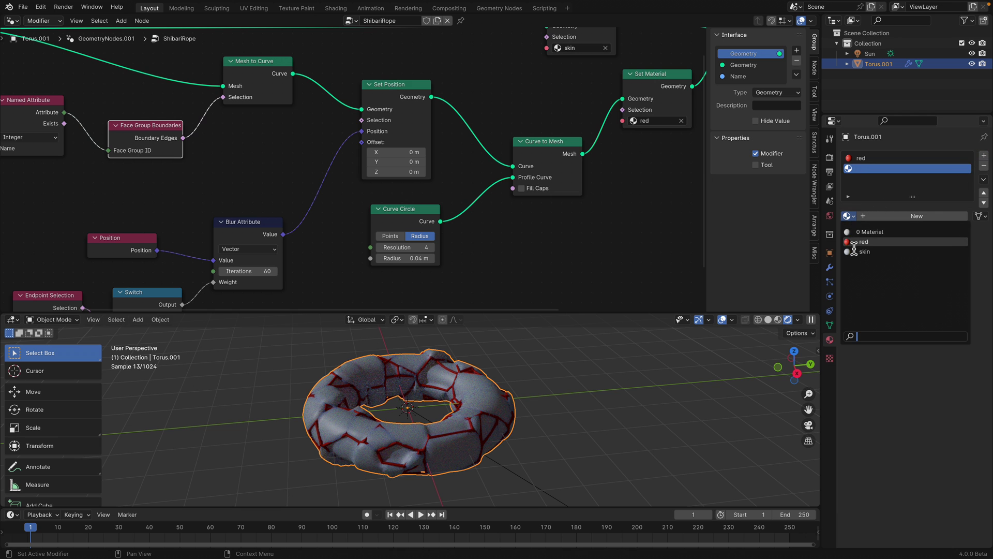
pyautogui.click(859, 252)
# Step: Change the skin material's base color to a light green and save the file
pyautogui.click(931, 282)
pyautogui.click(891, 174)
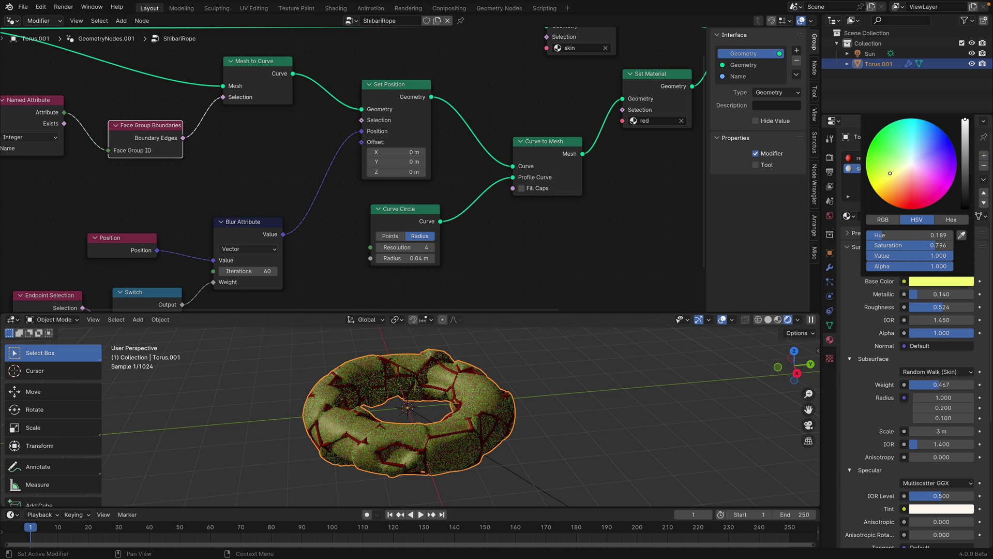
pyautogui.moveTo(892, 174)
pyautogui.mouseDown()
pyautogui.moveTo(903, 177)
pyautogui.moveTo(895, 163)
pyautogui.mouseUp()
pyautogui.moveTo(508, 359); pyautogui.dragTo(512, 386, button='middle')
pyautogui.hotkey('ctrl', 's')
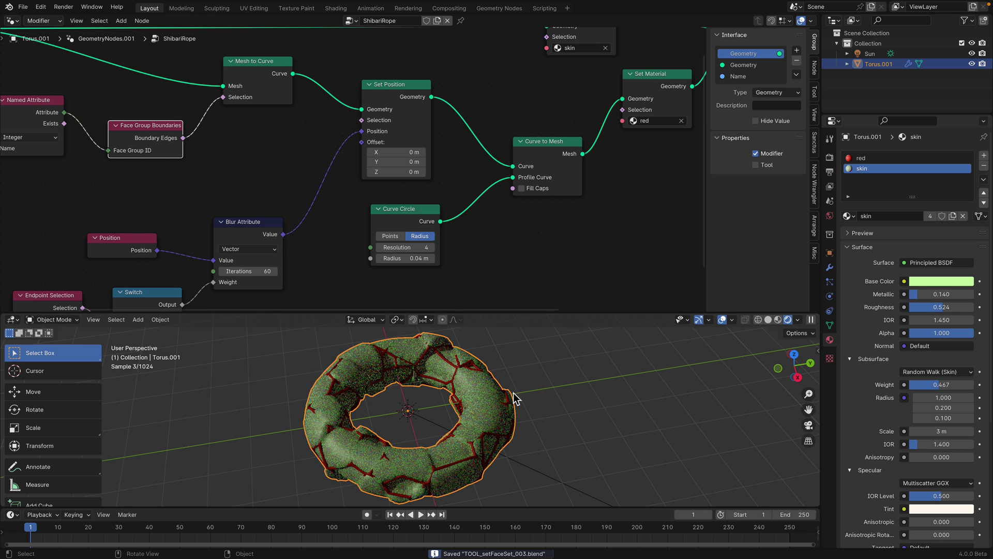
# Step: Set the skin material's Metallic to 0.252 and its Subsurface Weight to 0.427
pyautogui.scroll(2, 578, 395)
pyautogui.moveTo(920, 294); pyautogui.dragTo(928, 297)
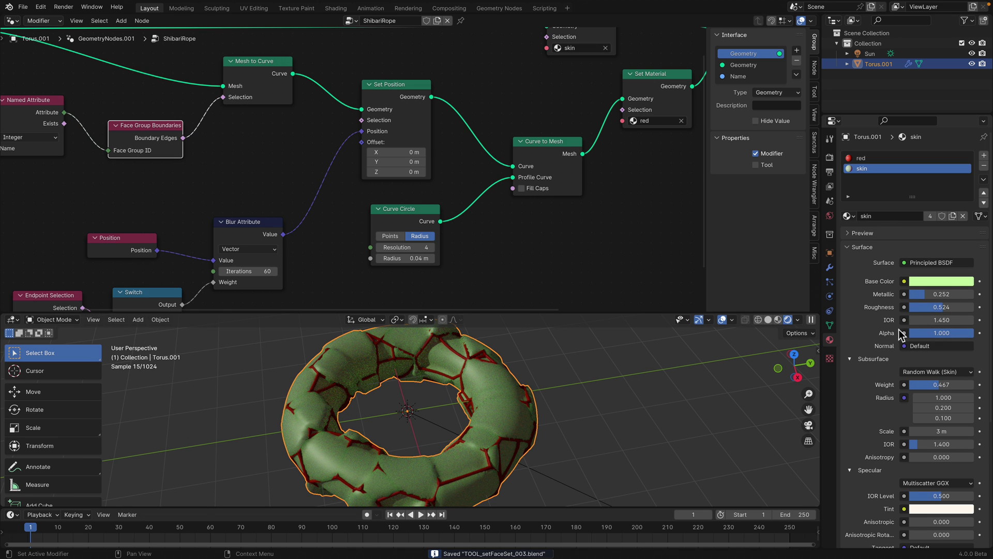
pyautogui.moveTo(946, 385); pyautogui.dragTo(944, 384)
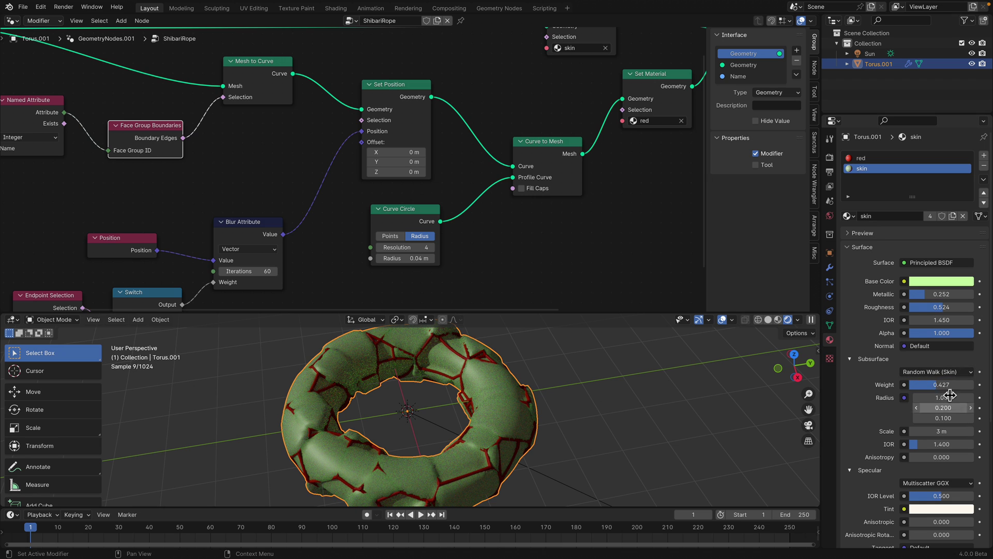
pyautogui.scroll(-4, 948, 401)
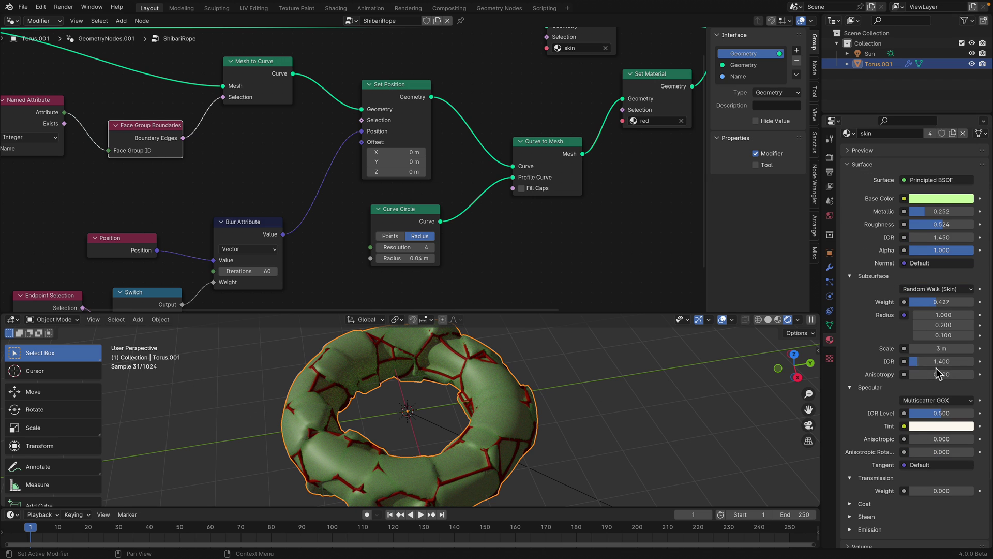
# Step: Set the skin material's Subsurface Weight to 0.649 and its base color to pale yellow, saving the file
pyautogui.click(868, 387)
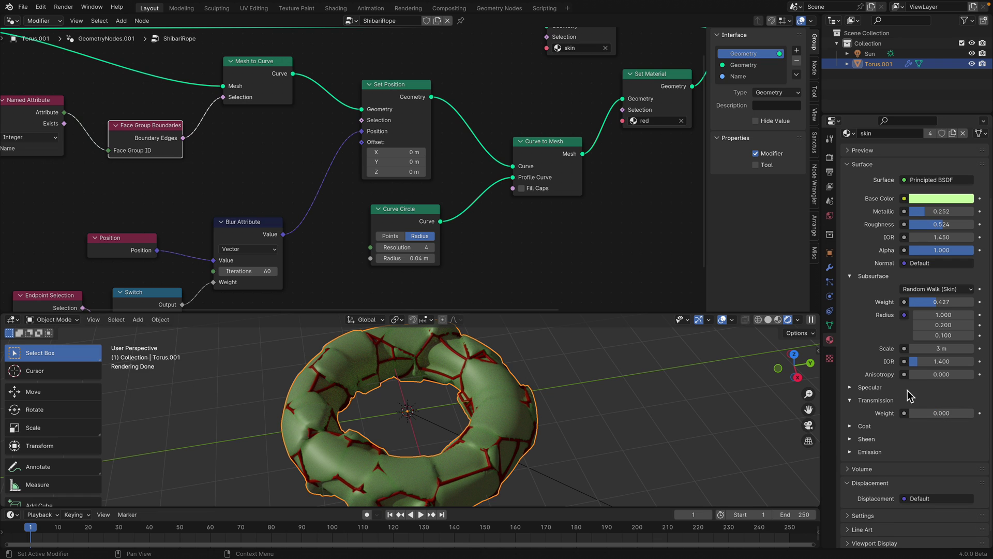
pyautogui.moveTo(924, 303); pyautogui.dragTo(951, 303)
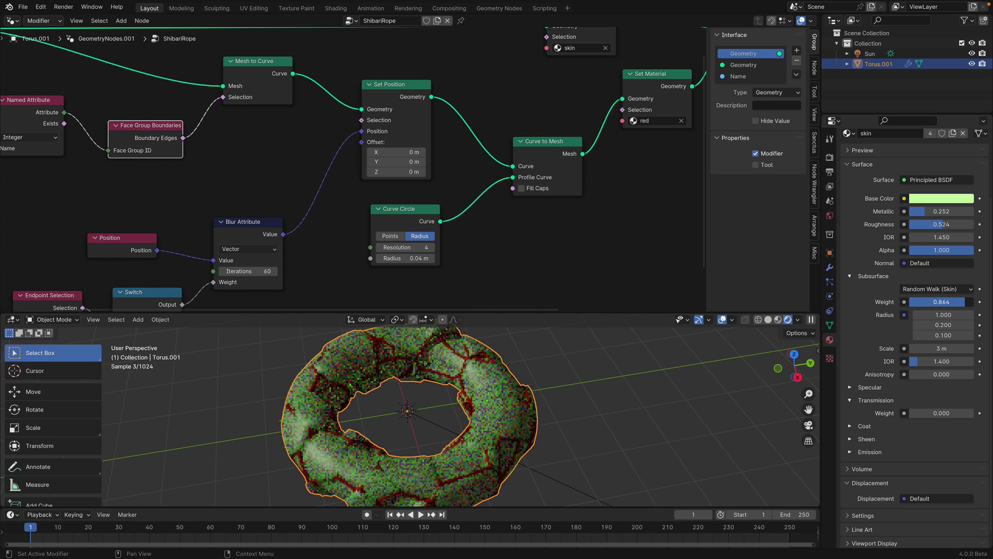
pyautogui.click(926, 198)
pyautogui.moveTo(904, 100); pyautogui.dragTo(902, 88)
pyautogui.moveTo(432, 398)
pyautogui.mouseDown(button='middle')
pyautogui.moveTo(483, 436)
pyautogui.moveTo(450, 401)
pyautogui.mouseUp(button='middle')
pyautogui.hotkey('ctrl', 's')
# Step: Adjust the split between node editor and 3D viewport, and hide the node editor's sidebar to show the whole ShibariRope tree
pyautogui.moveTo(478, 313); pyautogui.dragTo(478, 228)
pyautogui.moveTo(479, 228); pyautogui.dragTo(366, 355, button='middle')
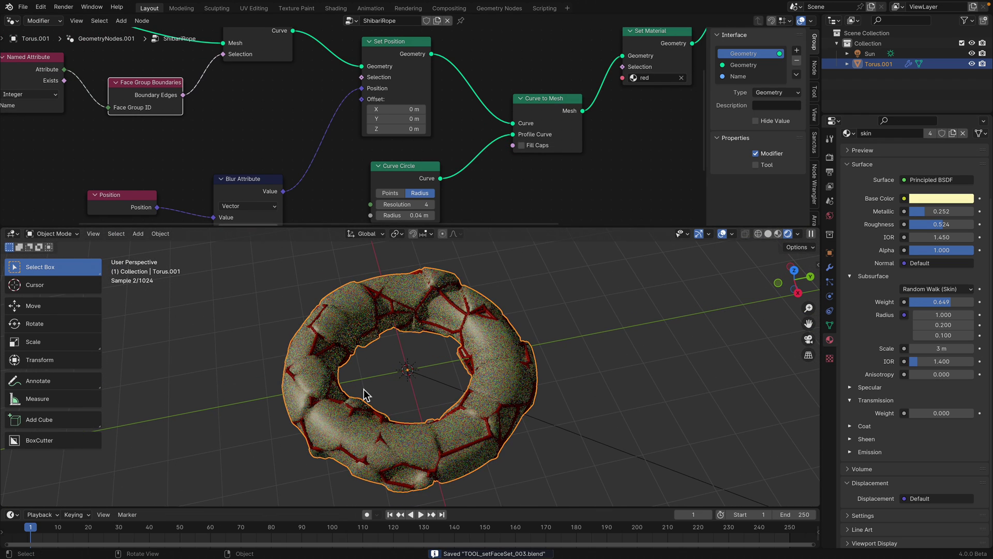
pyautogui.moveTo(484, 229); pyautogui.dragTo(479, 278)
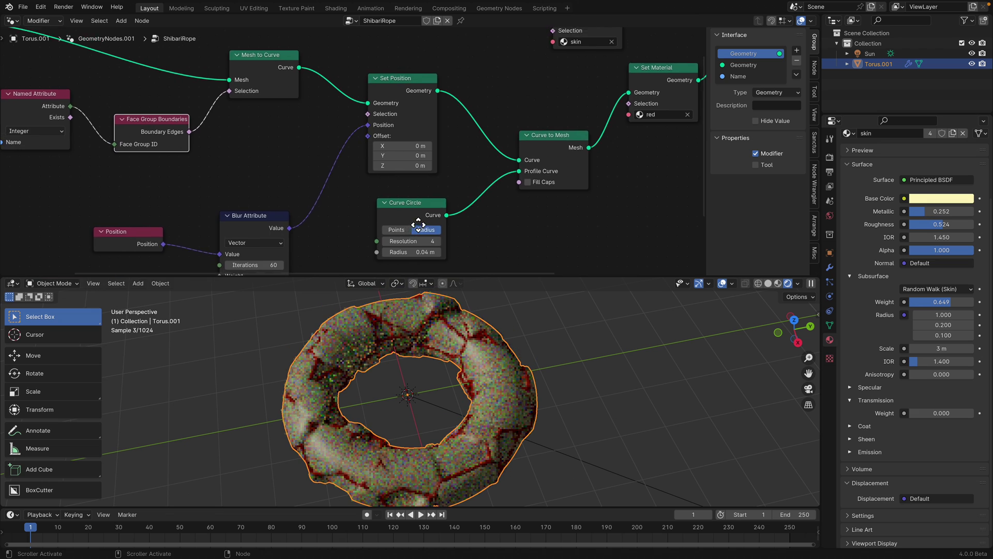
pyautogui.scroll(-7, 414, 223)
pyautogui.moveTo(709, 140); pyautogui.dragTo(812, 141)
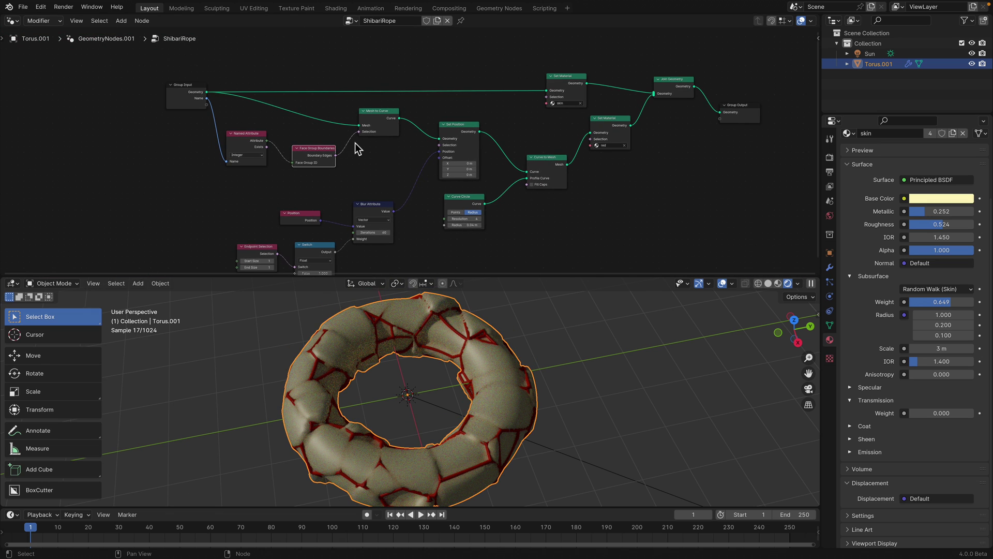
# Step: Enable the fake user on the ShibariRope node group and save the file
pyautogui.scroll(3, 354, 142)
pyautogui.scroll(1, 362, 98)
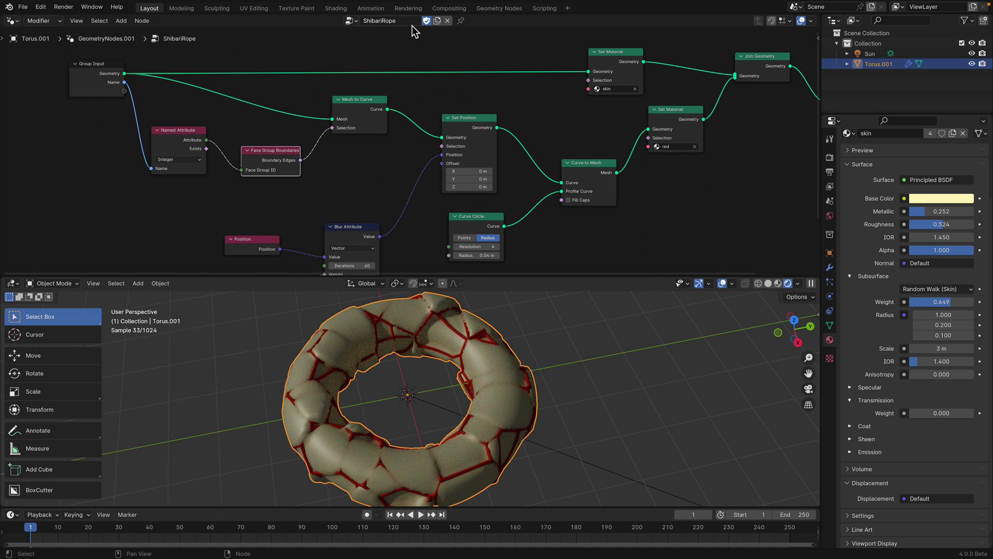
pyautogui.hotkey('ctrl', 's')
# Step: Spread out the Group Input, Join Geometry and Curve to Mesh nodes, placing the skin Set Material node above the red one
pyautogui.moveTo(119, 67); pyautogui.dragTo(100, 67)
pyautogui.moveTo(611, 63); pyautogui.dragTo(580, 61)
pyautogui.moveTo(528, 101); pyautogui.dragTo(427, 123, button='middle')
pyautogui.moveTo(657, 69); pyautogui.dragTo(661, 92)
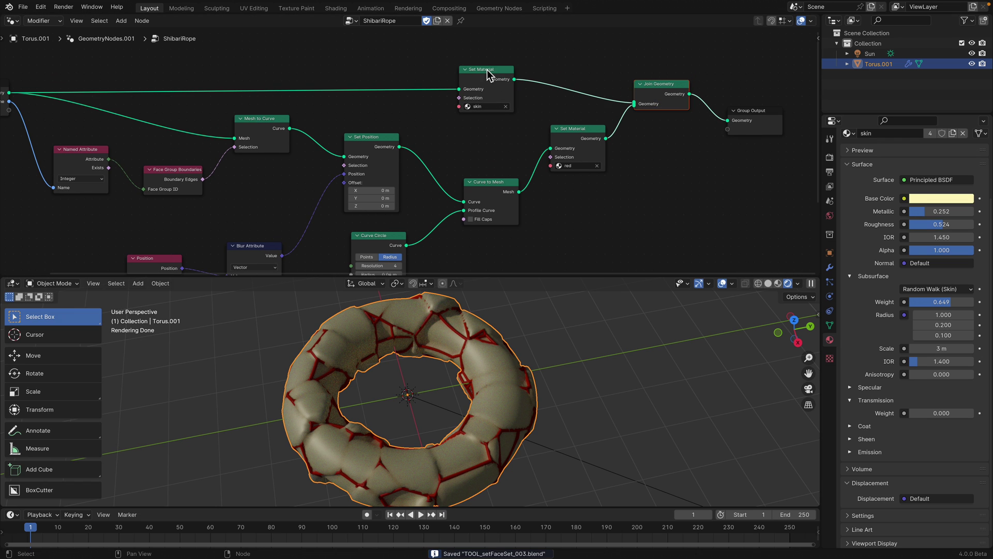
pyautogui.moveTo(488, 75); pyautogui.dragTo(575, 65)
pyautogui.moveTo(574, 66); pyautogui.dragTo(601, 66, button='middle')
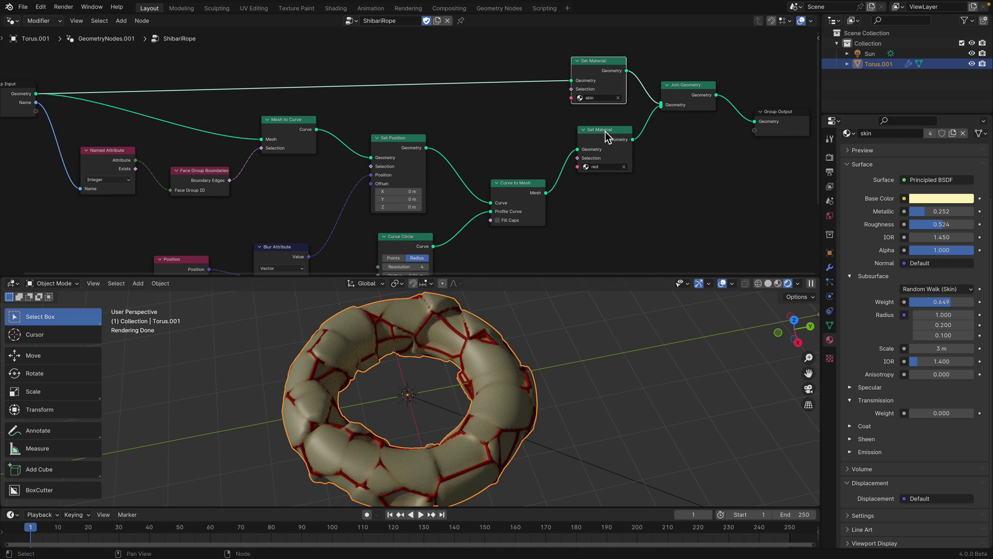
pyautogui.moveTo(610, 135); pyautogui.dragTo(612, 135)
pyautogui.moveTo(507, 213); pyautogui.dragTo(486, 209)
pyautogui.moveTo(429, 210); pyautogui.dragTo(463, 134, button='middle')
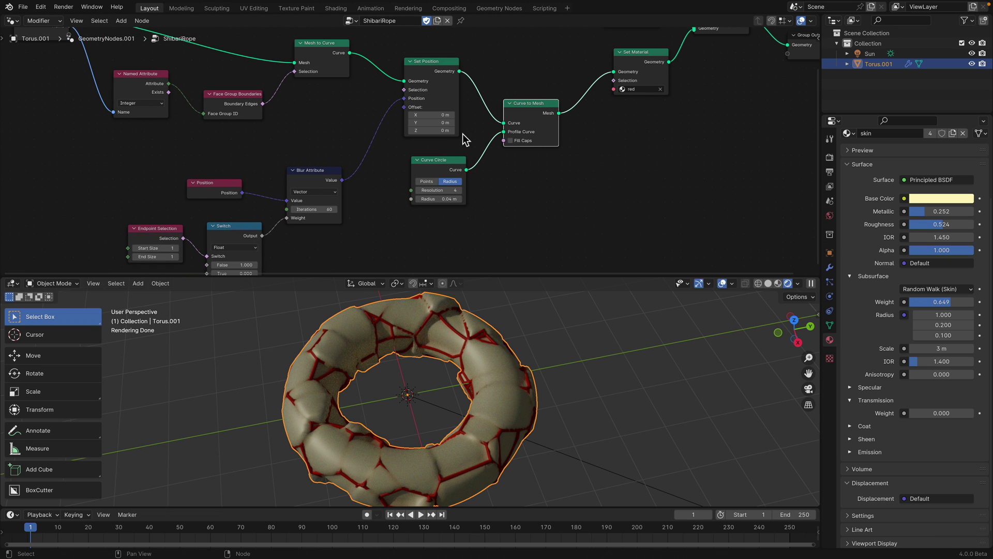
# Step: Enlarge the node editor, nudge the Named Attribute and Face Group Boundaries nodes, and read the Boundary Edges output's description
pyautogui.moveTo(505, 280); pyautogui.dragTo(504, 357)
pyautogui.scroll(2, 202, 153)
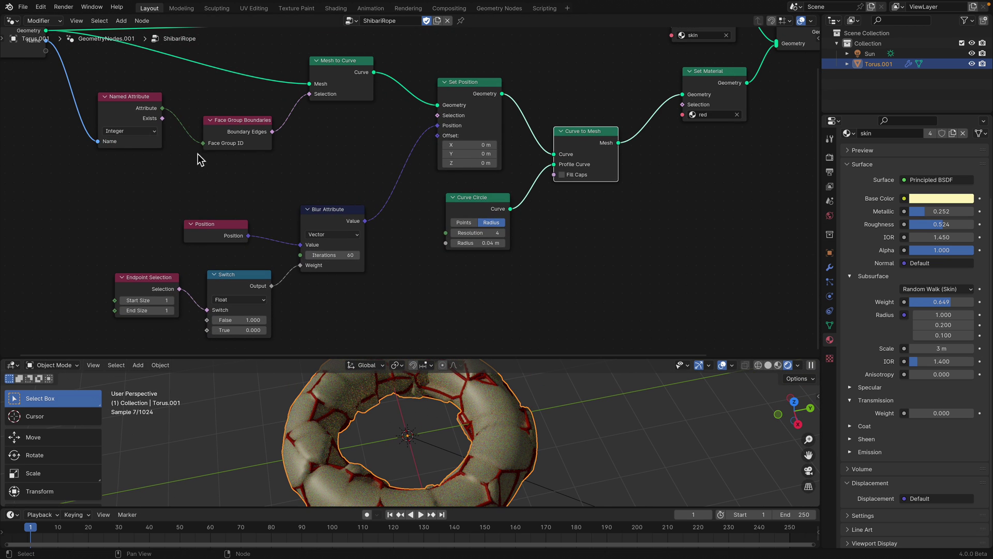
pyautogui.moveTo(152, 104); pyautogui.dragTo(151, 103)
pyautogui.moveTo(261, 133); pyautogui.dragTo(256, 128)
pyautogui.moveTo(256, 129); pyautogui.dragTo(257, 137, button='middle')
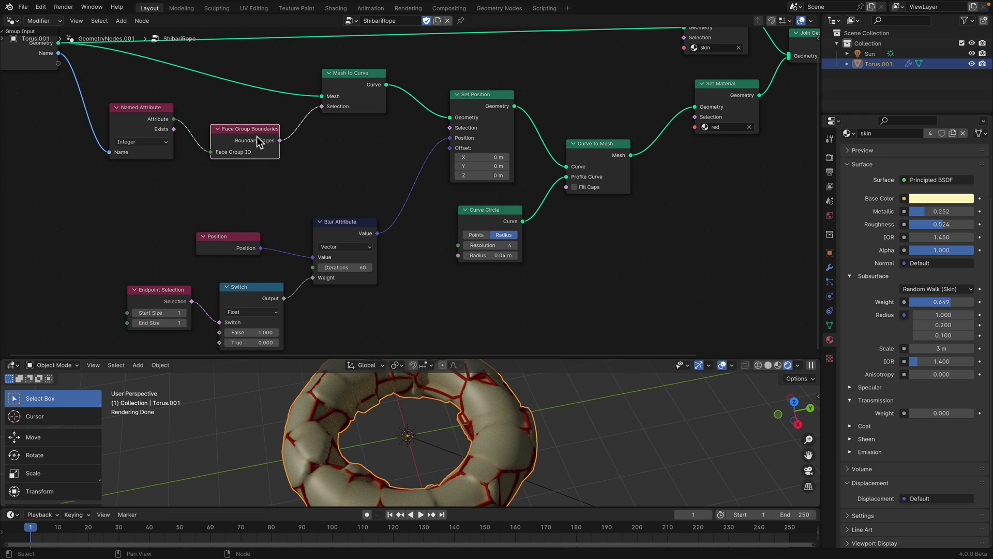
pyautogui.moveTo(136, 115); pyautogui.dragTo(137, 114)
pyautogui.moveTo(86, 78); pyautogui.dragTo(110, 79, button='middle')
pyautogui.scroll(-1, 86, 66)
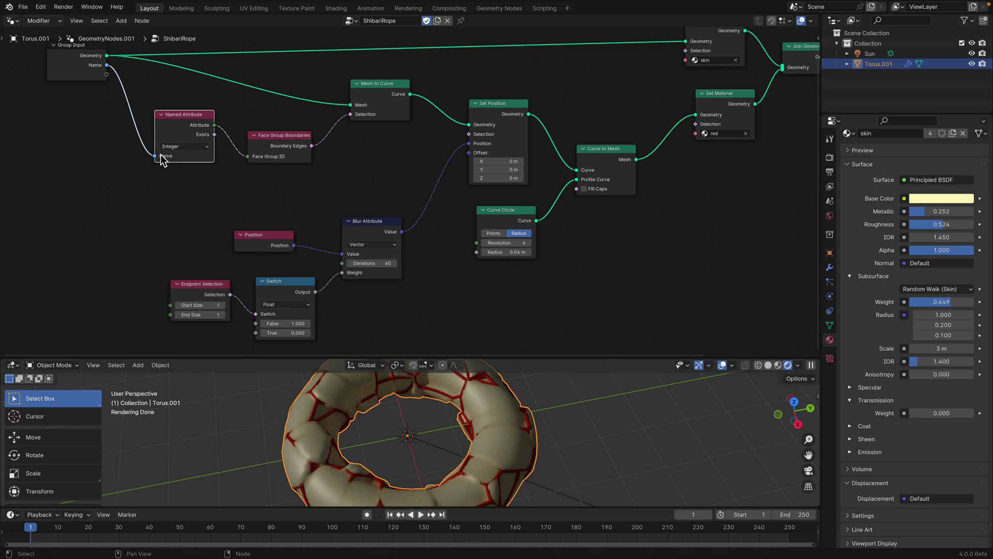
pyautogui.scroll(2, 182, 122)
pyautogui.moveTo(260, 136); pyautogui.dragTo(250, 135)
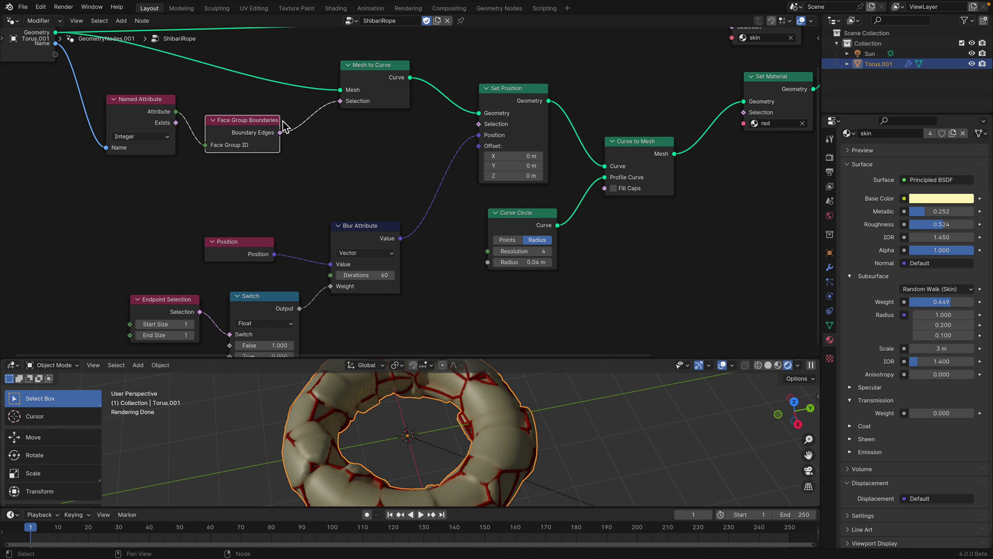
pyautogui.moveTo(234, 135)
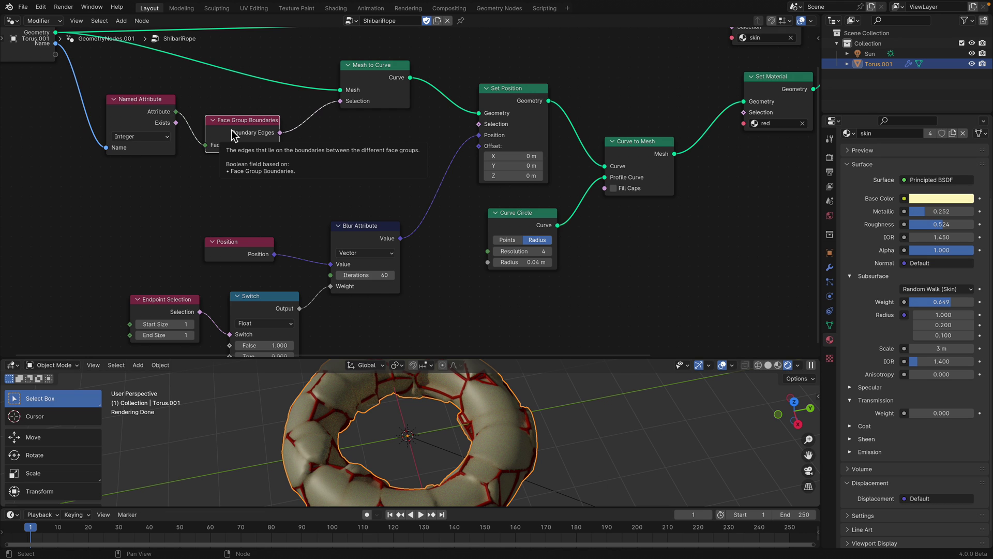
# Step: Adjust the placement of the Mesh to Curve and Set Position nodes beside the Face Group Boundaries node
pyautogui.moveTo(371, 88); pyautogui.dragTo(373, 78)
pyautogui.moveTo(317, 112); pyautogui.dragTo(327, 132, button='middle')
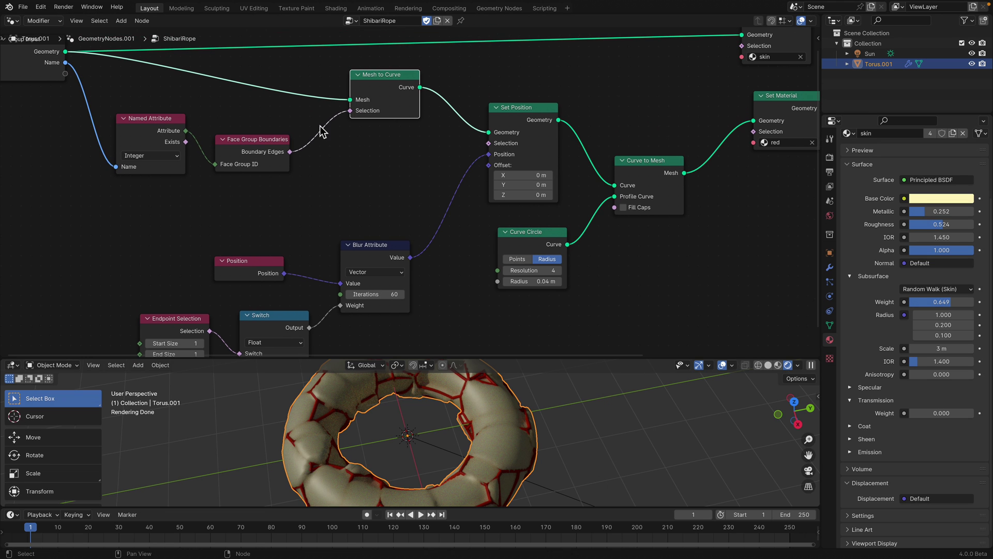
pyautogui.moveTo(371, 99); pyautogui.dragTo(373, 102)
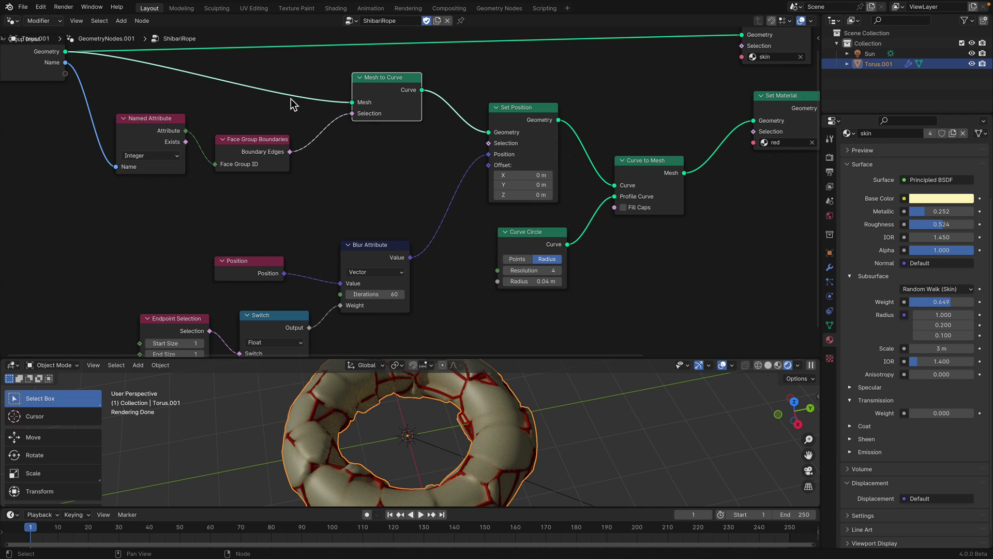
pyautogui.moveTo(402, 107); pyautogui.dragTo(399, 112)
pyautogui.scroll(-1, 374, 105)
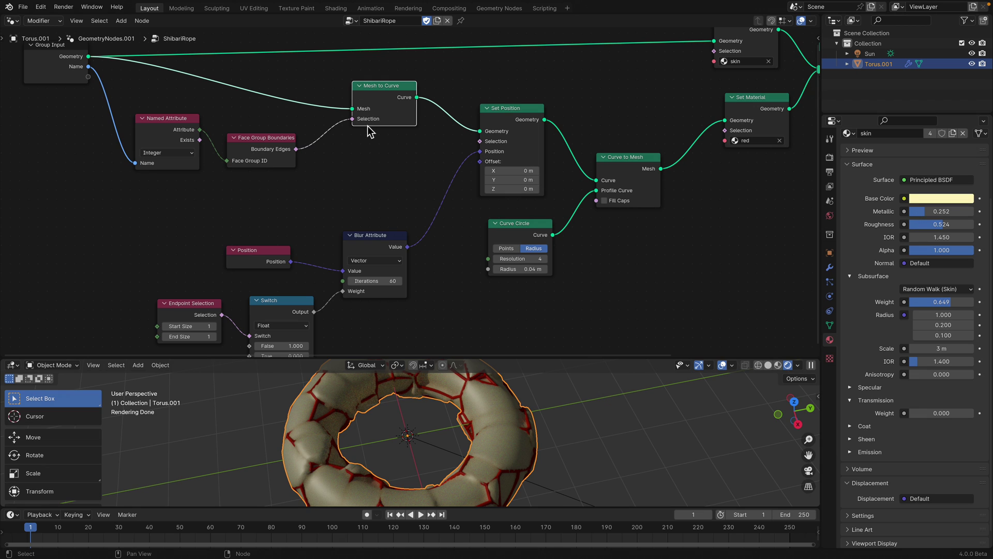
pyautogui.moveTo(382, 114); pyautogui.dragTo(381, 114)
pyautogui.scroll(1, 257, 110)
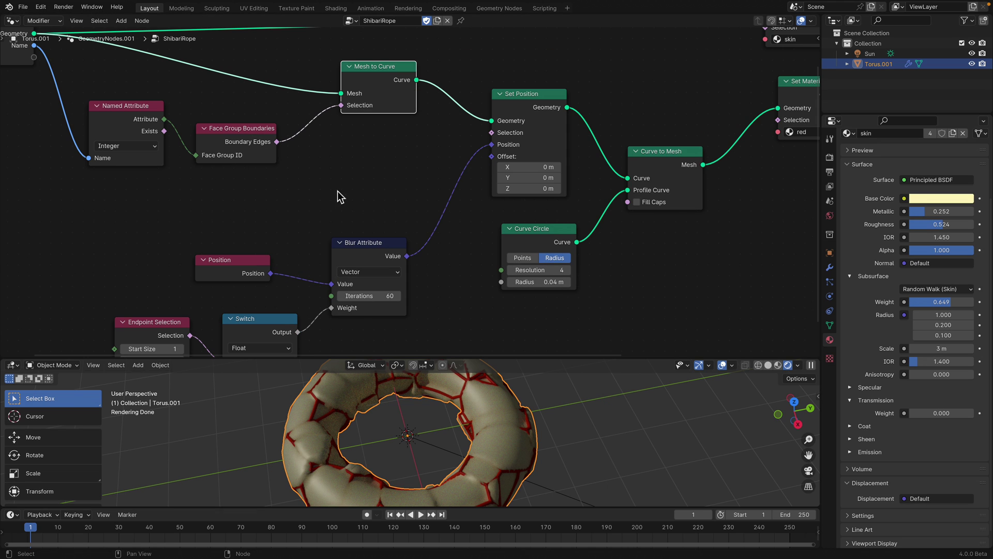
pyautogui.moveTo(521, 104); pyautogui.dragTo(522, 96)
pyautogui.moveTo(382, 74); pyautogui.dragTo(389, 75)
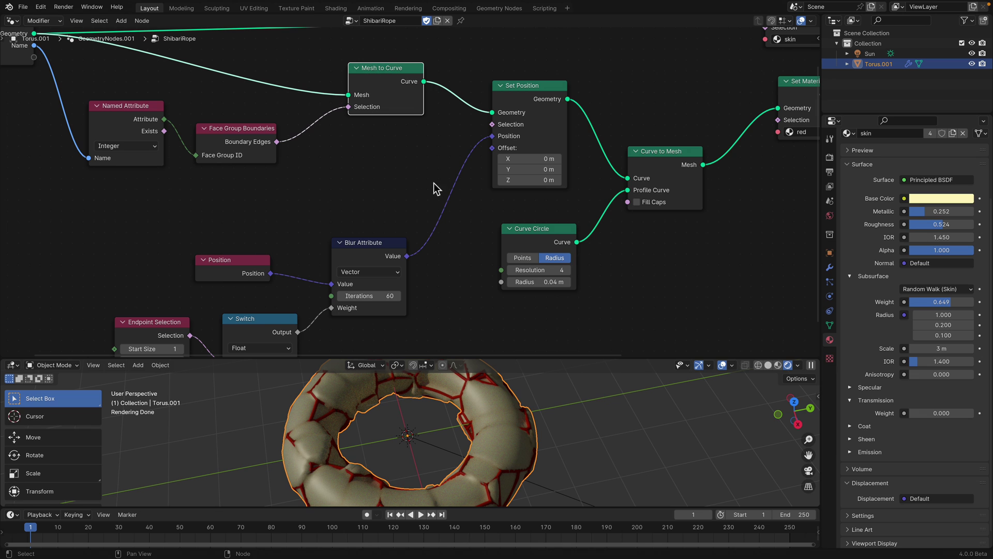
# Step: Save the file and switch the 3D viewport to Material Preview shading
pyautogui.moveTo(540, 357); pyautogui.dragTo(510, 305)
pyautogui.moveTo(510, 331); pyautogui.dragTo(489, 368, button='middle')
pyautogui.hotkey('ctrl', 's')
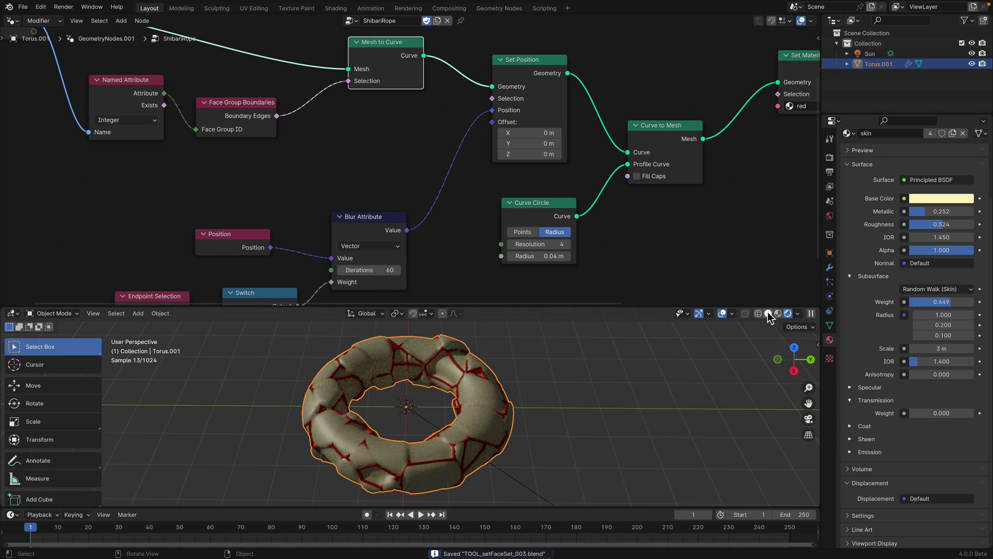
pyautogui.click(768, 314)
pyautogui.click(792, 314)
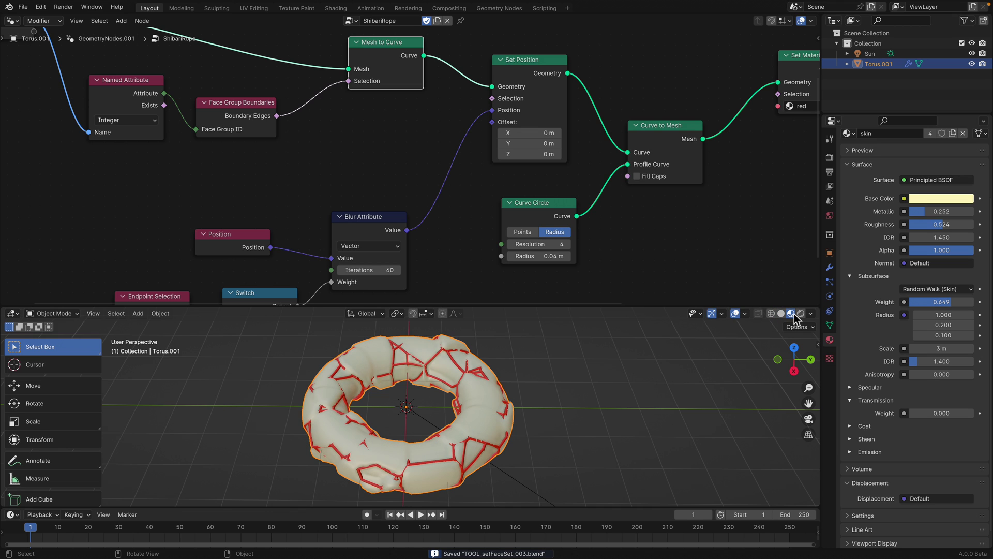
pyautogui.moveTo(558, 414); pyautogui.dragTo(566, 411, button='middle')
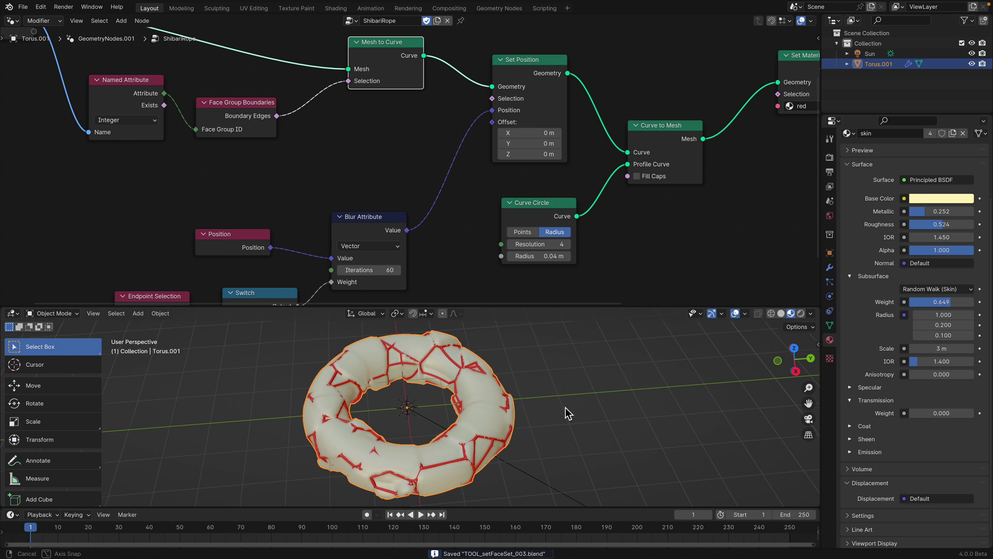
# Step: Examine the scene's render sampling settings and its output format settings
pyautogui.click(829, 157)
pyautogui.scroll(4, 845, 227)
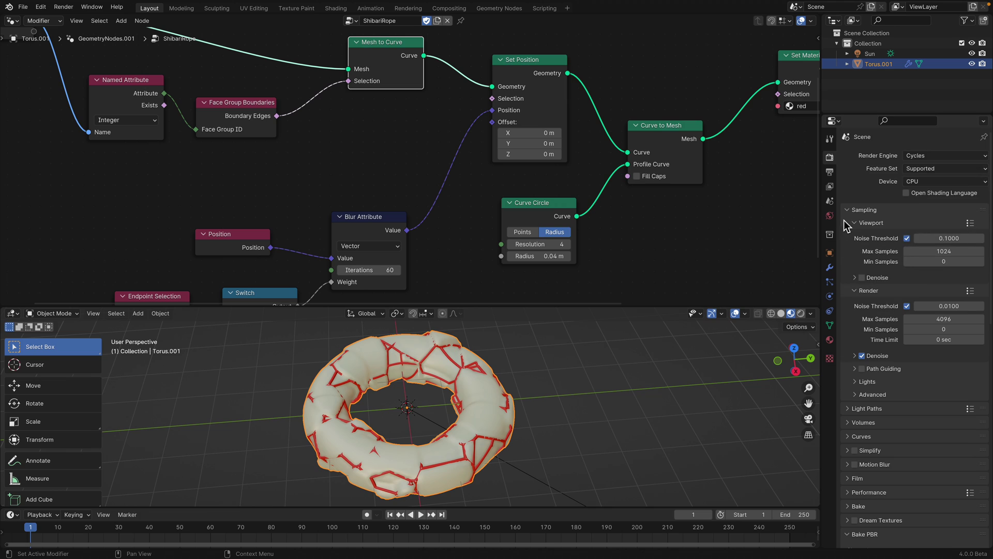
pyautogui.click(829, 172)
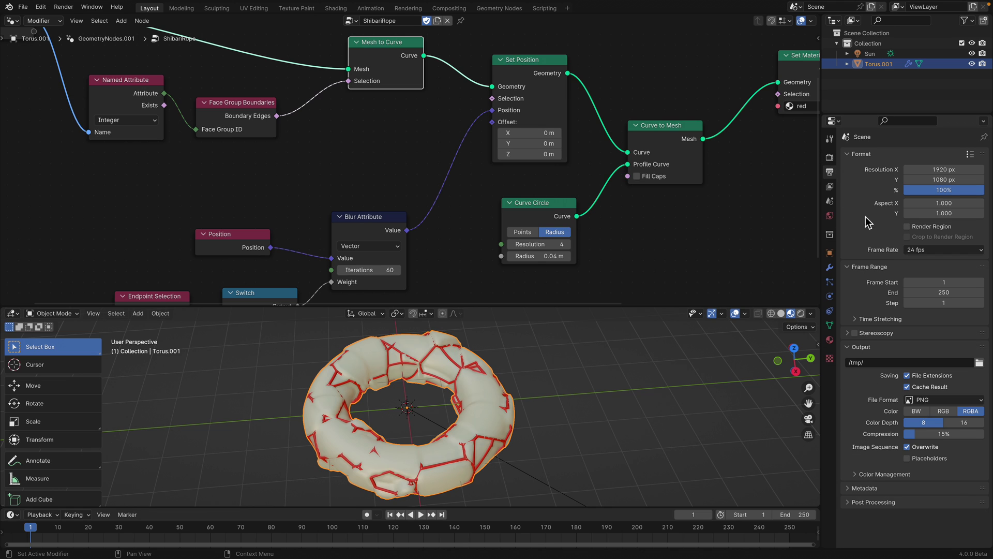
pyautogui.click(831, 156)
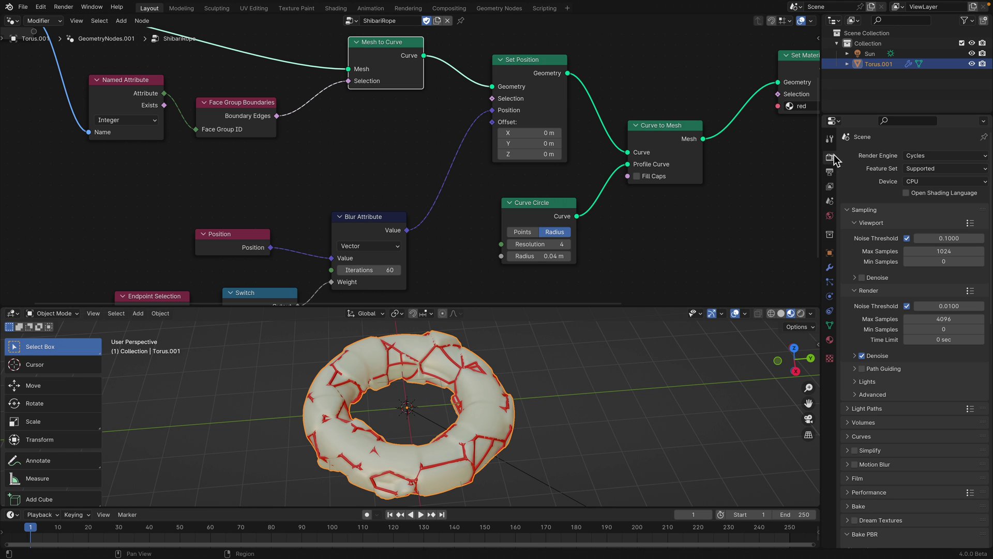
pyautogui.moveTo(543, 414); pyautogui.dragTo(519, 372, button='middle')
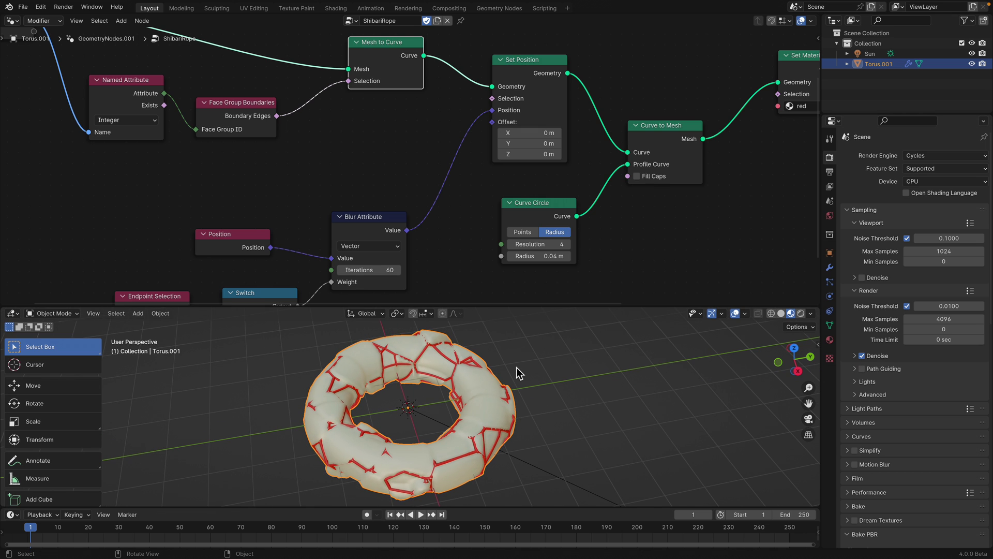
# Step: Reposition the Set Position and Blur Attribute nodes slightly higher in the ShibariRope tree
pyautogui.moveTo(351, 214); pyautogui.dragTo(353, 206)
pyautogui.moveTo(389, 168); pyautogui.dragTo(370, 210, button='middle')
pyautogui.moveTo(301, 126); pyautogui.dragTo(294, 159, button='middle')
pyautogui.moveTo(498, 148); pyautogui.dragTo(495, 141)
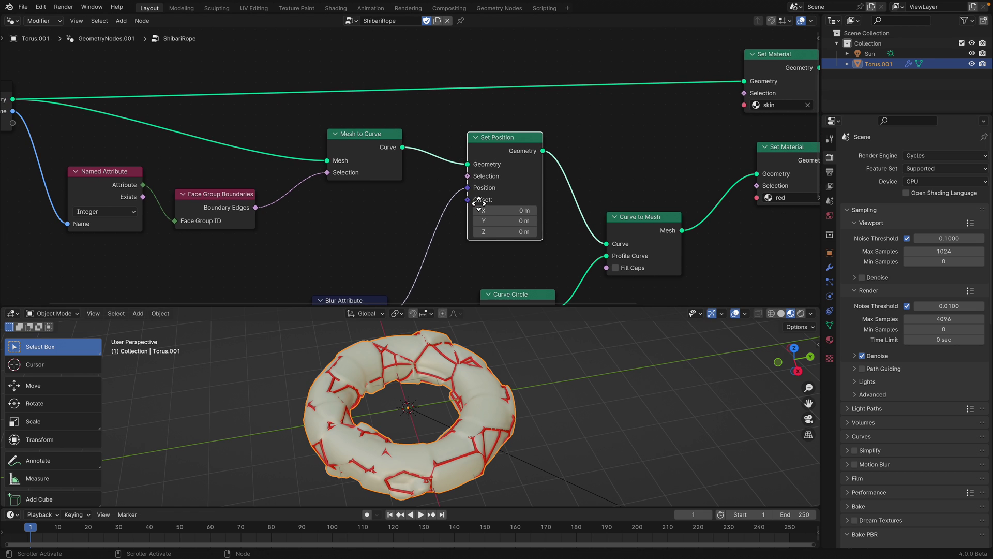
pyautogui.moveTo(473, 206); pyautogui.dragTo(477, 167, button='middle')
pyautogui.moveTo(366, 268); pyautogui.dragTo(375, 233, button='middle')
pyautogui.moveTo(364, 248); pyautogui.dragTo(365, 233)
pyautogui.moveTo(353, 241); pyautogui.dragTo(363, 198, button='middle')
# Step: Arrange the Position, Endpoint Selection and Switch nodes around the inputs of the Blur Attribute node
pyautogui.moveTo(254, 209); pyautogui.dragTo(259, 198)
pyautogui.moveTo(278, 242); pyautogui.dragTo(288, 197, button='middle')
pyautogui.moveTo(277, 226); pyautogui.dragTo(277, 222)
pyautogui.scroll(-2, 277, 223)
pyautogui.moveTo(274, 220); pyautogui.dragTo(273, 229, button='middle')
pyautogui.moveTo(224, 228); pyautogui.dragTo(207, 217)
pyautogui.moveTo(287, 228); pyautogui.dragTo(287, 224)
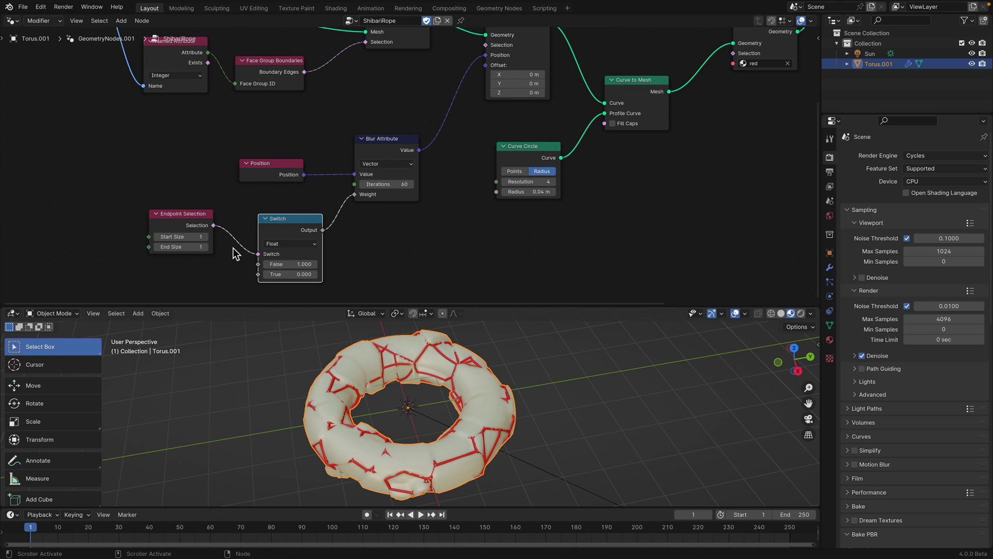
pyautogui.scroll(1, 233, 247)
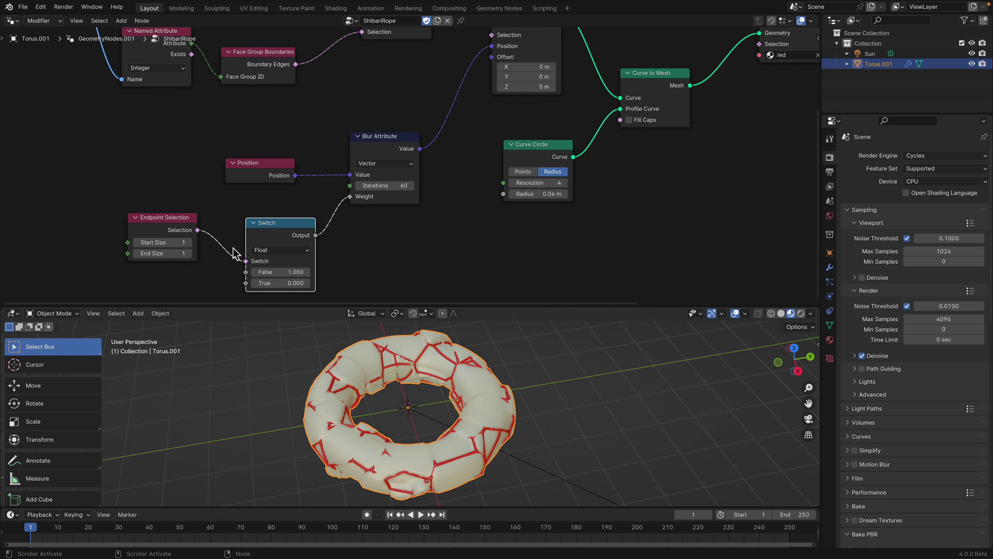
# Step: Set the Blur Attribute node's Iterations to 2 and save the file
pyautogui.moveTo(386, 186)
pyautogui.mouseDown()
pyautogui.moveTo(354, 186)
pyautogui.moveTo(399, 186)
pyautogui.moveTo(380, 186)
pyautogui.mouseUp()
pyautogui.scroll(2, 398, 414)
pyautogui.moveTo(388, 416)
pyautogui.mouseDown(button='middle')
pyautogui.moveTo(414, 410)
pyautogui.moveTo(385, 415)
pyautogui.moveTo(366, 406)
pyautogui.moveTo(386, 413)
pyautogui.mouseUp(button='middle')
pyautogui.moveTo(390, 185); pyautogui.dragTo(399, 185)
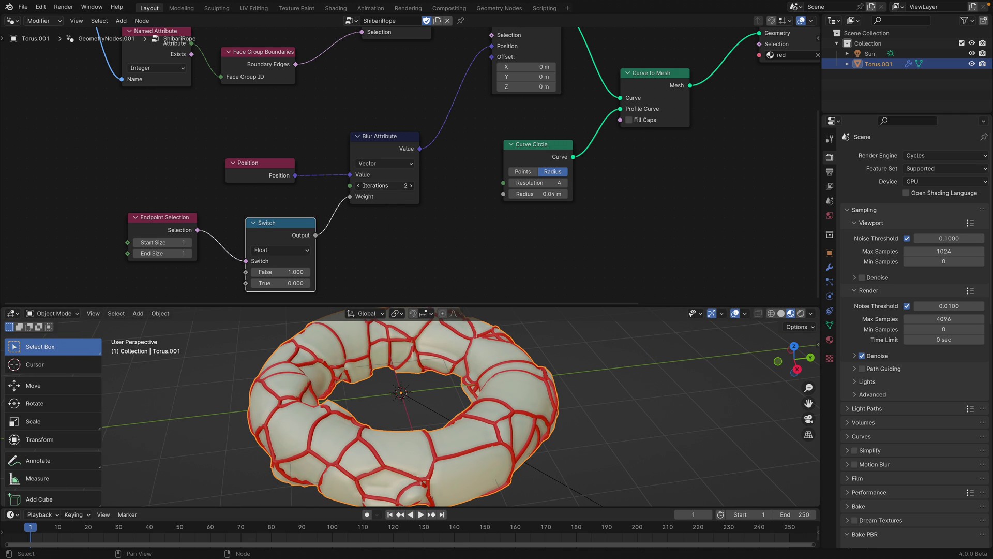
pyautogui.scroll(-1, 523, 434)
pyautogui.moveTo(532, 434); pyautogui.dragTo(498, 444, button='middle')
pyautogui.hotkey('ctrl', 's')
pyautogui.scroll(-1, 466, 429)
pyautogui.moveTo(435, 416); pyautogui.dragTo(411, 420, button='middle')
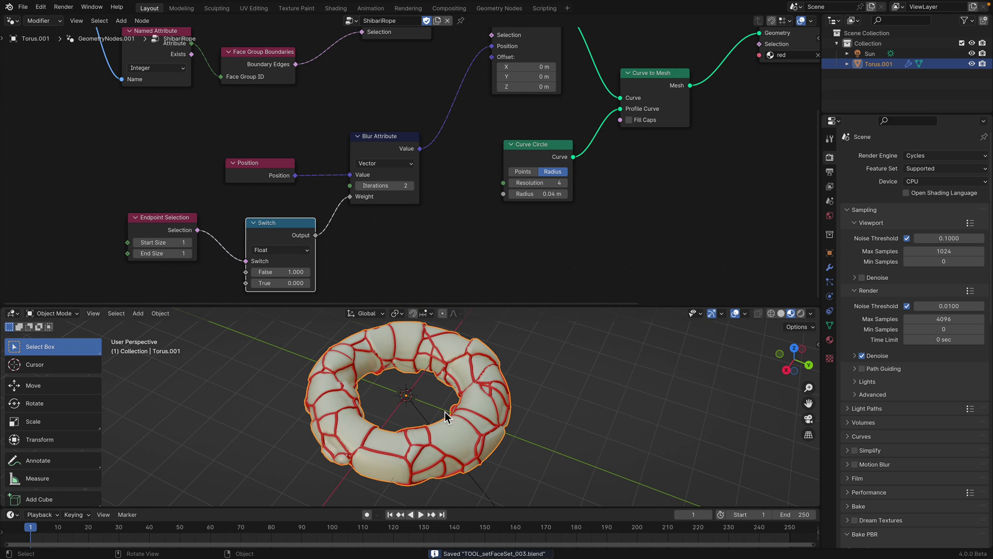
# Step: Move the Curve to Mesh node slightly farther away from the Curve Circle node
pyautogui.moveTo(475, 206); pyautogui.dragTo(453, 254, button='middle')
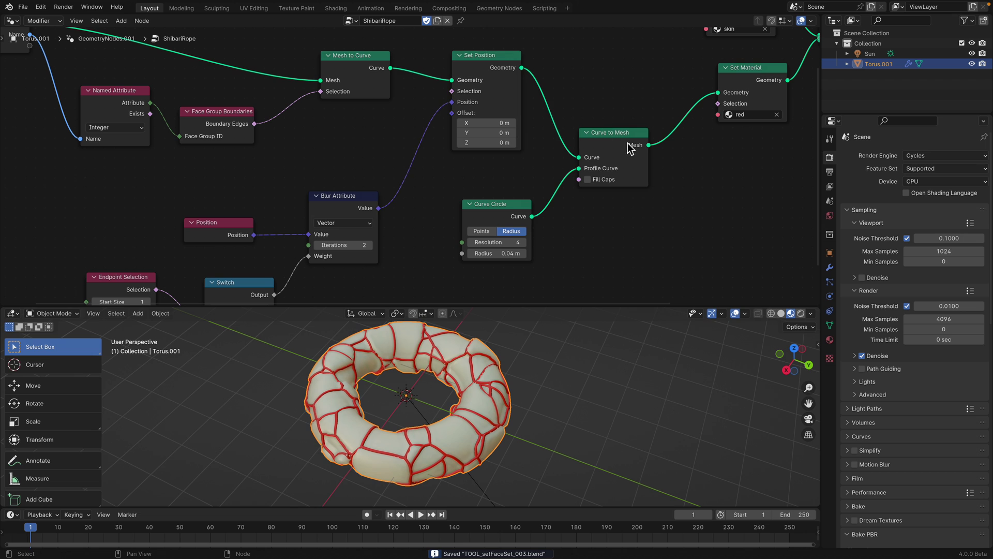
pyautogui.click(625, 145)
pyautogui.moveTo(618, 148); pyautogui.dragTo(570, 148, button='middle')
pyautogui.moveTo(569, 149); pyautogui.dragTo(575, 150)
# Step: Set the Curve Circle radius to 0.08 m, save the file and inspect the thicker ropes up close
pyautogui.keyDown('shift'); pyautogui.moveTo(453, 255); pyautogui.dragTo(475, 254); pyautogui.keyUp('shift')
pyautogui.moveTo(423, 470); pyautogui.dragTo(442, 440, button='middle')
pyautogui.scroll(3, 470, 470)
pyautogui.hotkey('ctrl', 's')
pyautogui.scroll(4, 429, 423)
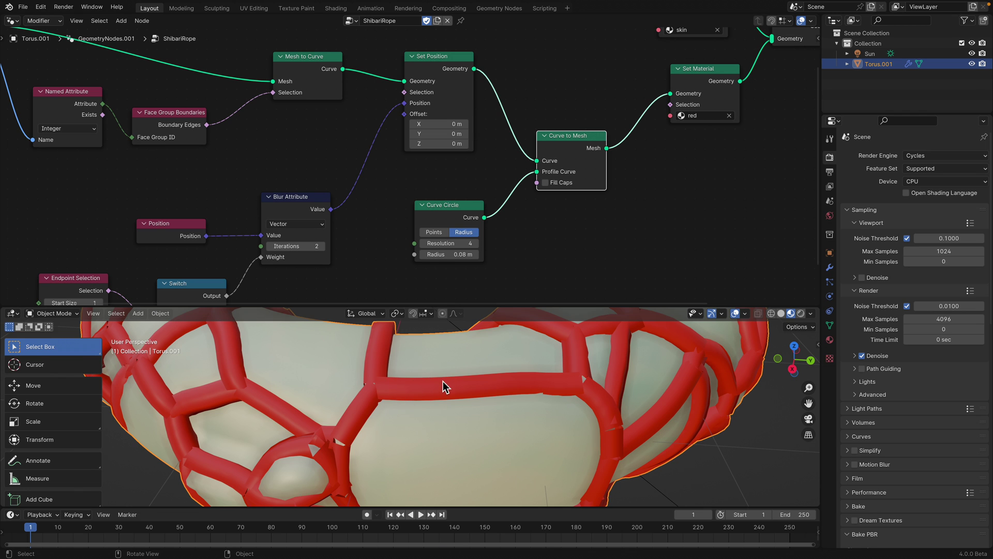
pyautogui.scroll(-6, 443, 381)
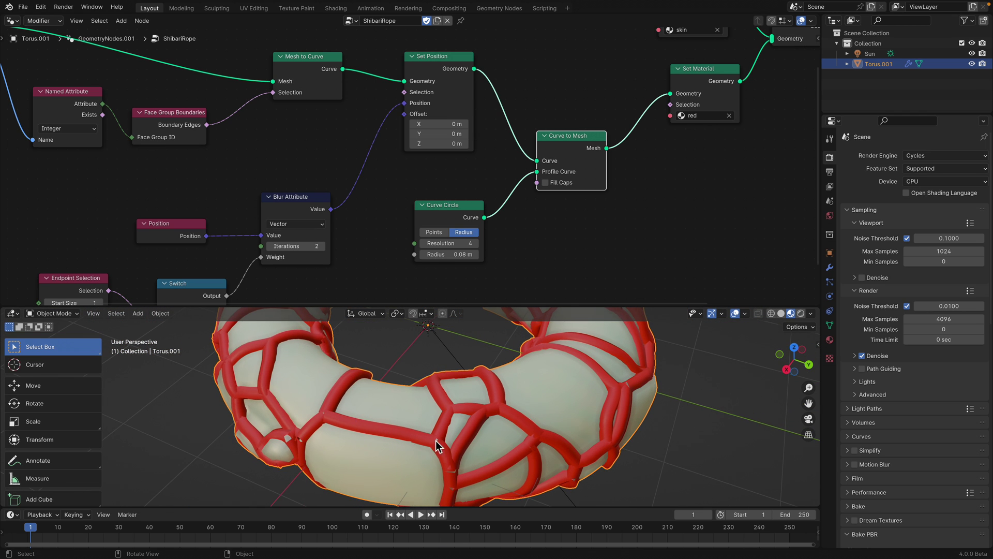
pyautogui.scroll(-8, 425, 450)
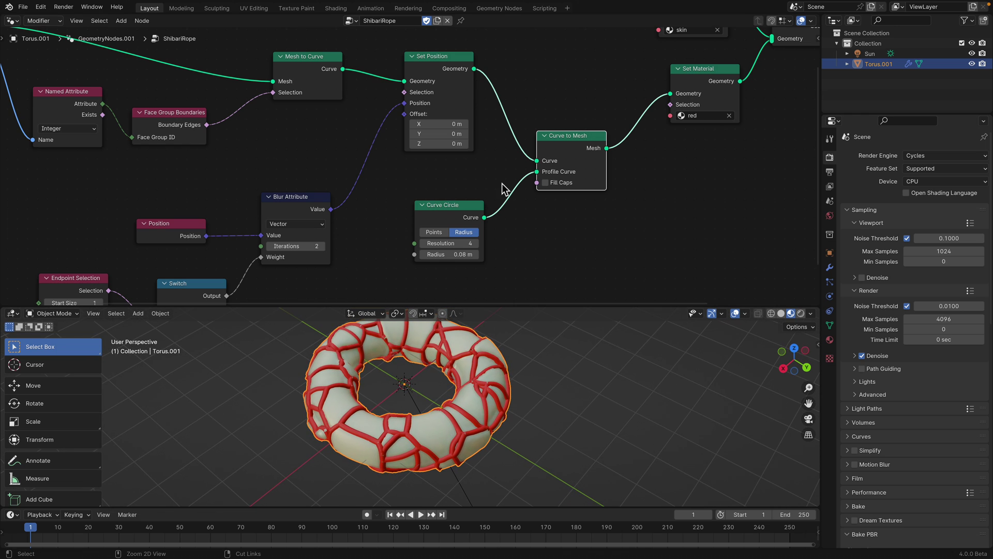
# Step: Save the file and rearrange the Curve to Mesh, Set Material, Join Geometry and Group Output nodes into a clearer layout
pyautogui.hotkey('ctrl', 's')
pyautogui.moveTo(558, 165); pyautogui.dragTo(432, 211, button='middle')
pyautogui.moveTo(453, 195); pyautogui.dragTo(455, 188)
pyautogui.moveTo(492, 167); pyautogui.dragTo(455, 205, button='middle')
pyautogui.moveTo(540, 160); pyautogui.dragTo(523, 157)
pyautogui.moveTo(530, 67); pyautogui.dragTo(531, 47)
pyautogui.moveTo(632, 107); pyautogui.dragTo(632, 99)
pyautogui.moveTo(747, 135); pyautogui.dragTo(729, 119)
pyautogui.scroll(-1, 631, 153)
pyautogui.moveTo(412, 101); pyautogui.dragTo(462, 76, button='middle')
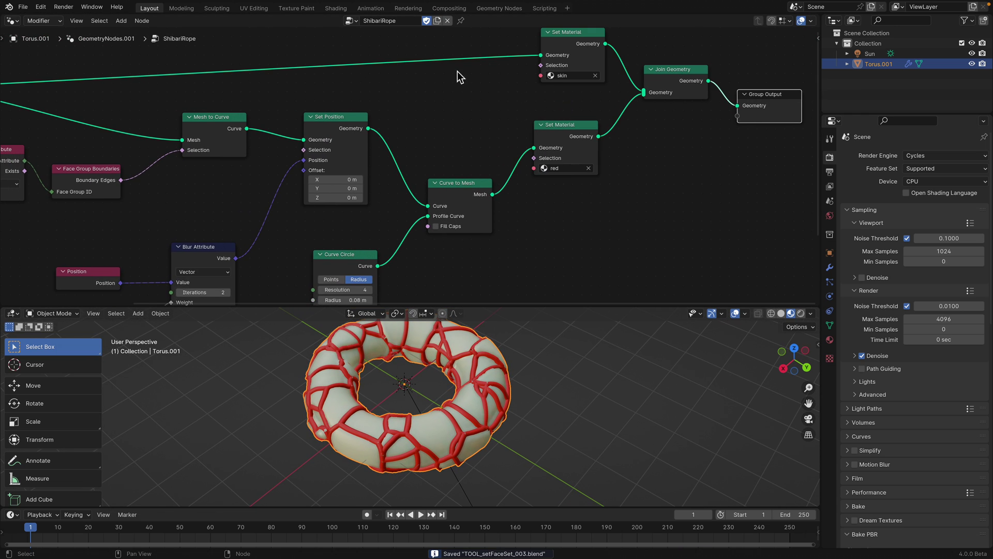
pyautogui.moveTo(370, 116); pyautogui.dragTo(403, 107, button='middle')
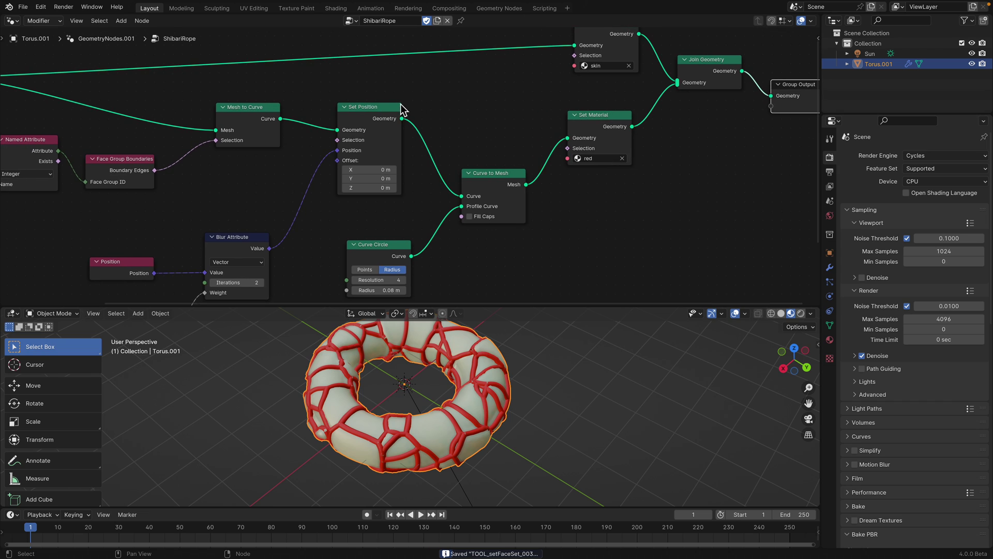
# Step: Turn on Fake User for the PushFaceSet node group, reassign ShibariRope to the active modifier and save the file
pyautogui.click(352, 22)
pyautogui.click(383, 31)
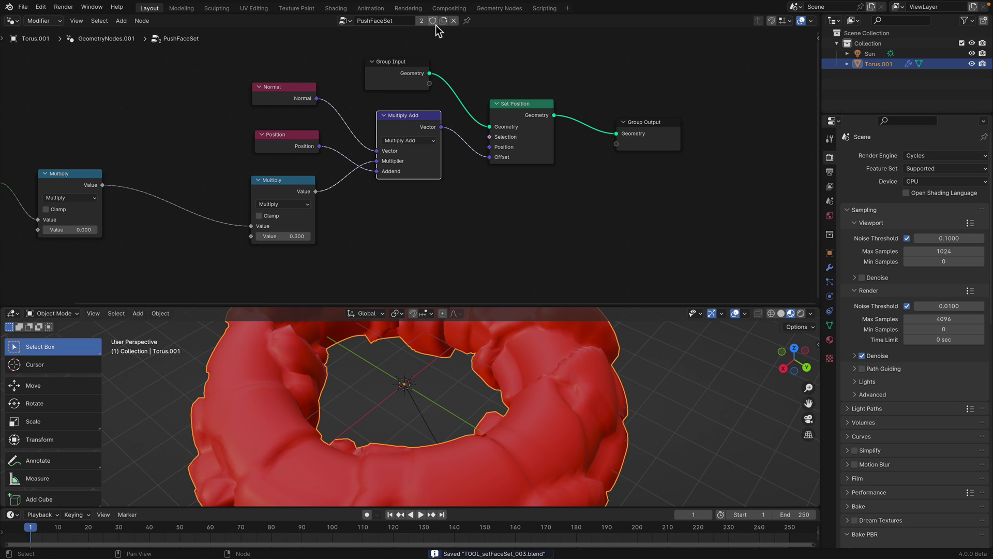
pyautogui.click(345, 21)
pyautogui.click(370, 46)
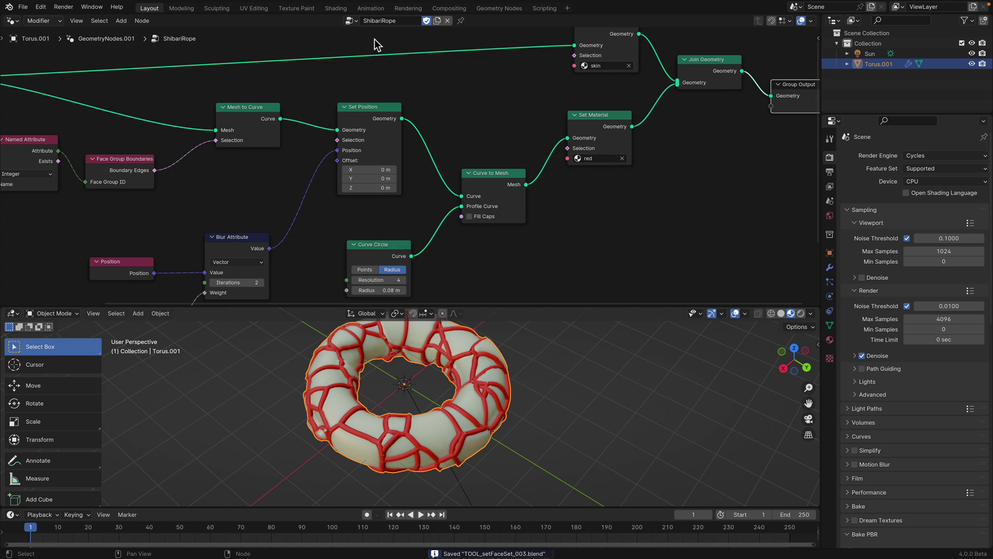
pyautogui.click(348, 21)
pyautogui.click(383, 32)
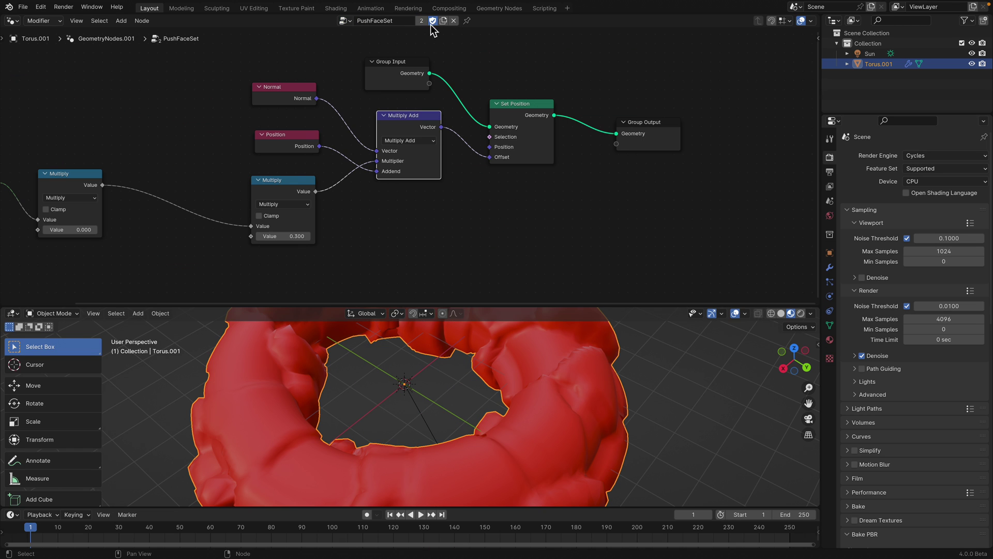
pyautogui.click(345, 22)
pyautogui.click(354, 47)
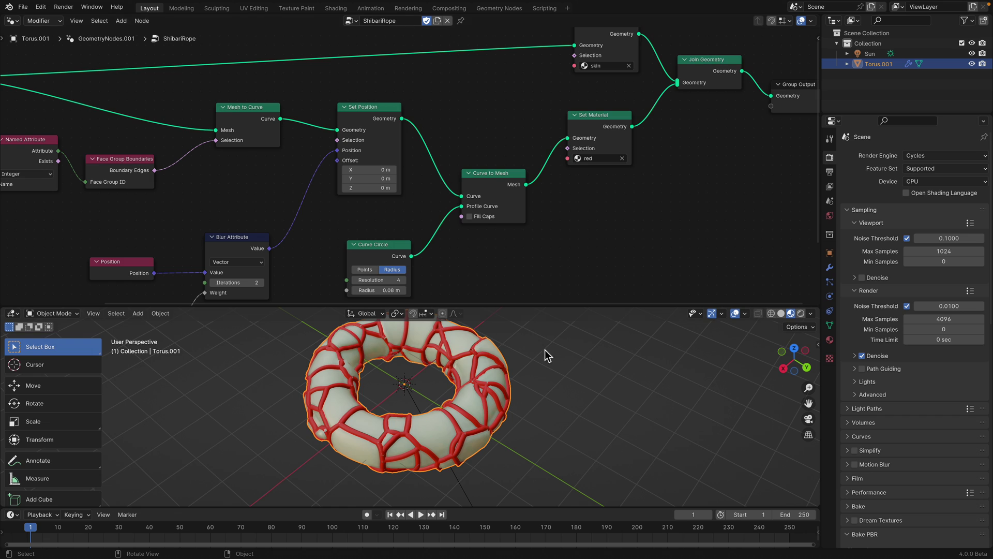
pyautogui.hotkey('ctrl', 's')
# Step: Bring up the torus's PushFaceSet and ShibariRope modifiers and enlarge the 3D viewport beneath the node editor
pyautogui.click(830, 267)
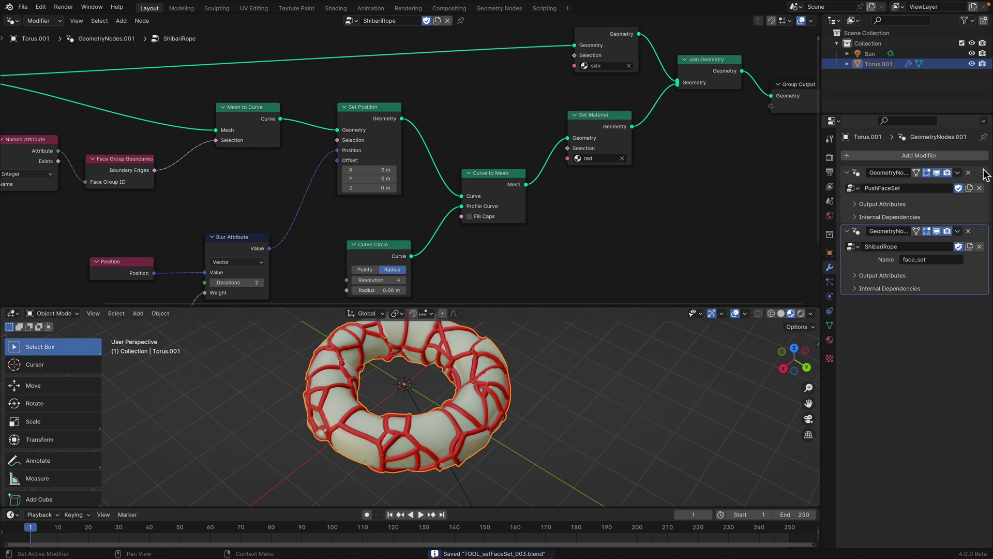
pyautogui.click(984, 171)
pyautogui.click(984, 244)
pyautogui.moveTo(496, 308); pyautogui.dragTo(499, 264)
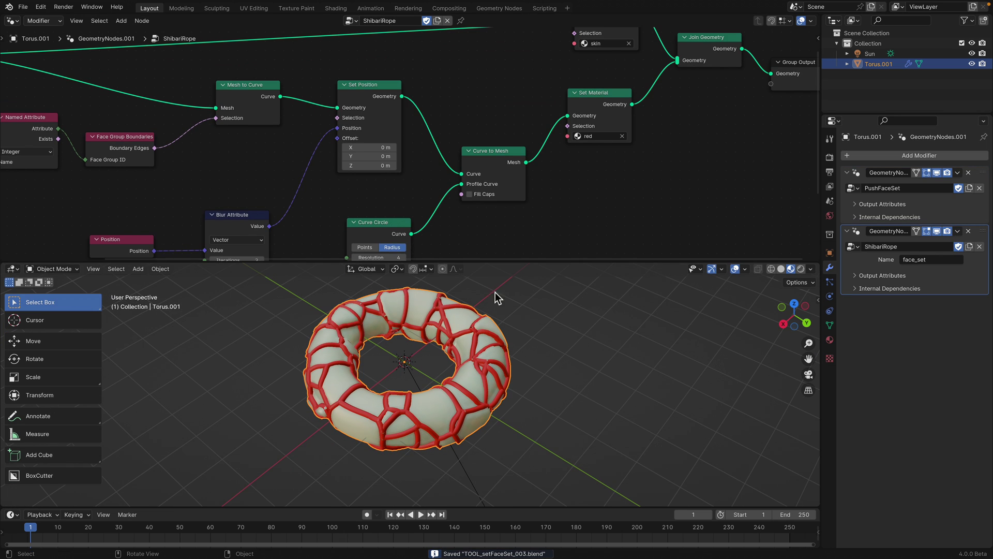
pyautogui.moveTo(448, 354); pyautogui.dragTo(385, 365, button='middle')
pyautogui.scroll(-1, 397, 110)
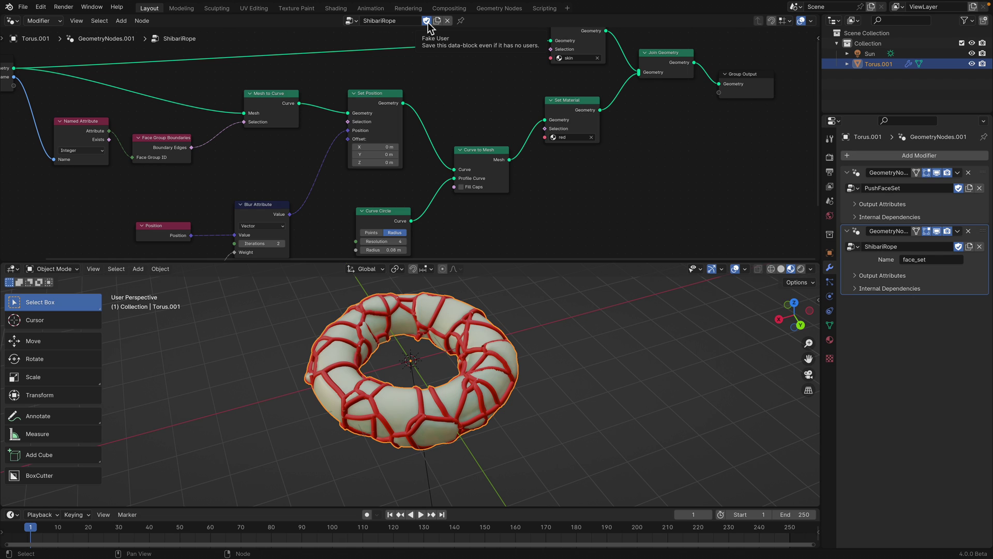
# Step: Tidy the Set Material, Group Input, Join Geometry and Group Output nodes of ShibariRope and save the file
pyautogui.scroll(-3, 428, 136)
pyautogui.moveTo(441, 167); pyautogui.dragTo(435, 184, button='middle')
pyautogui.moveTo(534, 133); pyautogui.dragTo(535, 143)
pyautogui.moveTo(532, 78); pyautogui.dragTo(531, 76)
pyautogui.moveTo(84, 107); pyautogui.dragTo(73, 78)
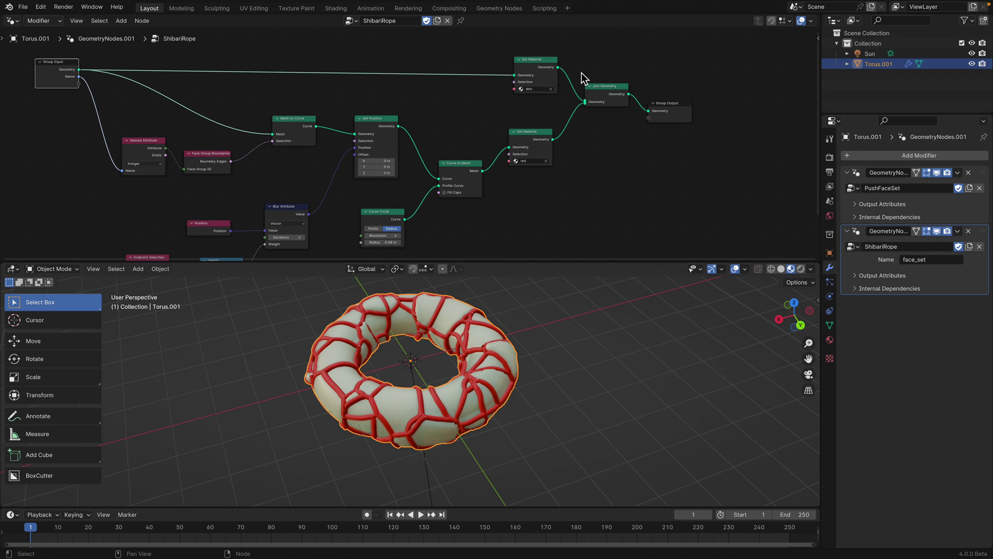
pyautogui.scroll(1, 587, 90)
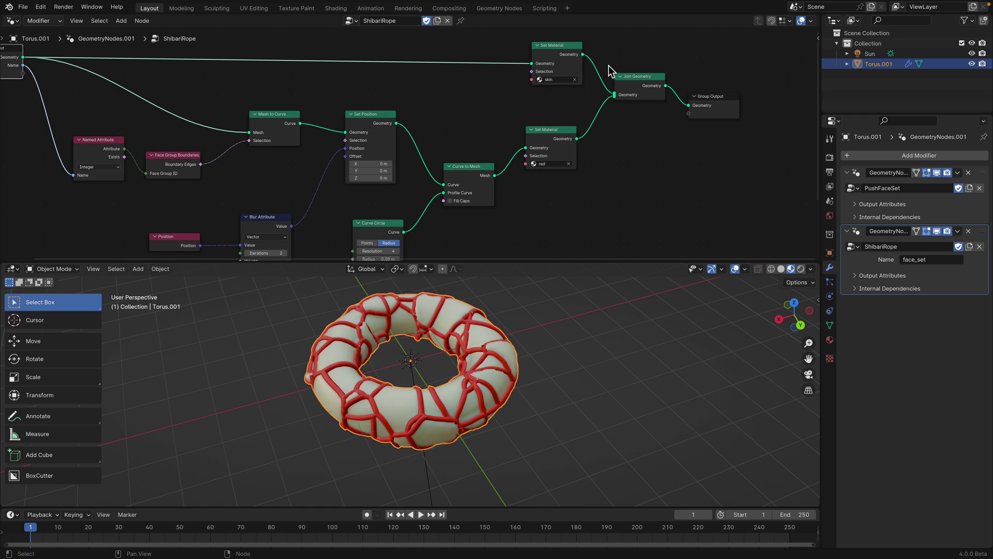
pyautogui.moveTo(636, 78); pyautogui.dragTo(636, 86)
pyautogui.moveTo(707, 98); pyautogui.dragTo(708, 105)
pyautogui.moveTo(566, 317); pyautogui.dragTo(523, 355, button='middle')
pyautogui.hotkey('ctrl', 's')
# Step: Raise the Blur Attribute node's Iterations to 9 in ShibariRope and save the file
pyautogui.moveTo(442, 175); pyautogui.dragTo(453, 145, button='middle')
pyautogui.scroll(2, 453, 146)
pyautogui.moveTo(398, 232); pyautogui.dragTo(403, 220, button='middle')
pyautogui.moveTo(403, 230)
pyautogui.keyDown('shift'); pyautogui.mouseDown()
pyautogui.moveTo(455, 230)
pyautogui.moveTo(398, 230)
pyautogui.mouseUp(); pyautogui.keyUp('shift')
pyautogui.moveTo(346, 188); pyautogui.dragTo(403, 129, button='middle')
pyautogui.scroll(1, 404, 128)
pyautogui.moveTo(293, 185); pyautogui.dragTo(306, 175, button='middle')
pyautogui.click(350, 157)
pyautogui.click(349, 157)
pyautogui.click(349, 157)
pyautogui.click(349, 158)
pyautogui.moveTo(350, 157)
pyautogui.mouseDown()
pyautogui.moveTo(409, 157)
pyautogui.moveTo(352, 156)
pyautogui.moveTo(362, 156)
pyautogui.mouseUp()
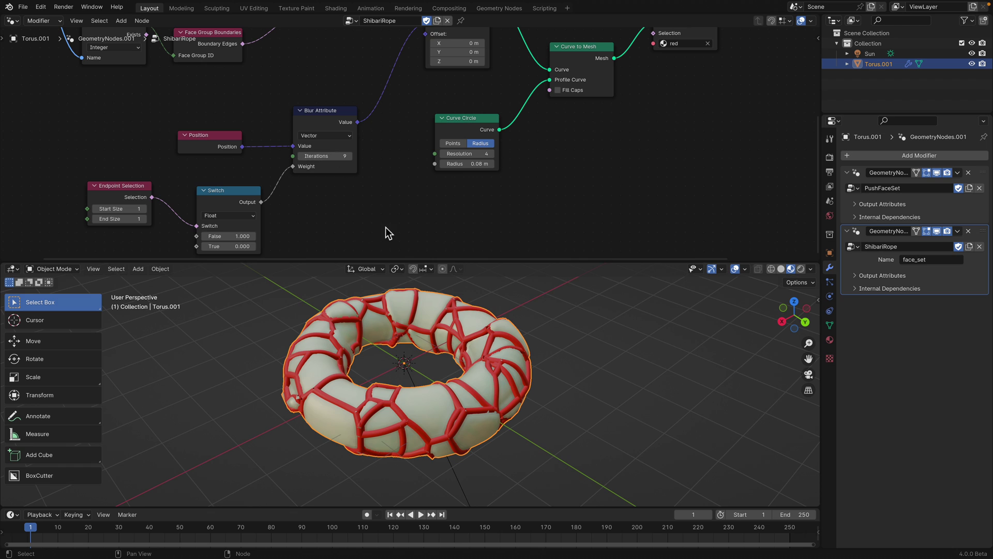
pyautogui.hotkey('ctrl', 's')
# Step: Set the second Multiply node's value to 0.620 in the PushFaceSet modifier and save the file
pyautogui.click(980, 180)
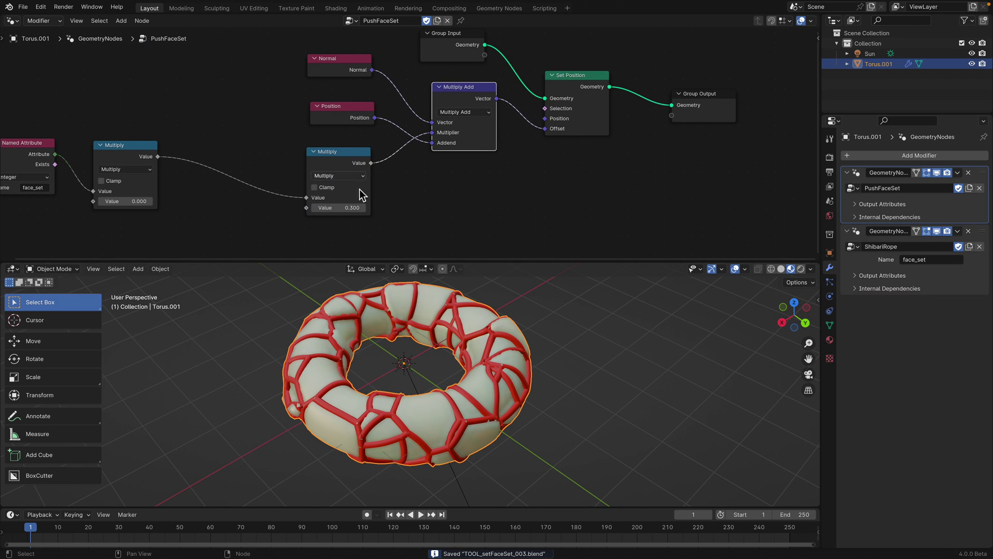
pyautogui.moveTo(348, 208); pyautogui.dragTo(378, 207)
pyautogui.moveTo(413, 365); pyautogui.dragTo(485, 377, button='middle')
pyautogui.hotkey('ctrl', 's')
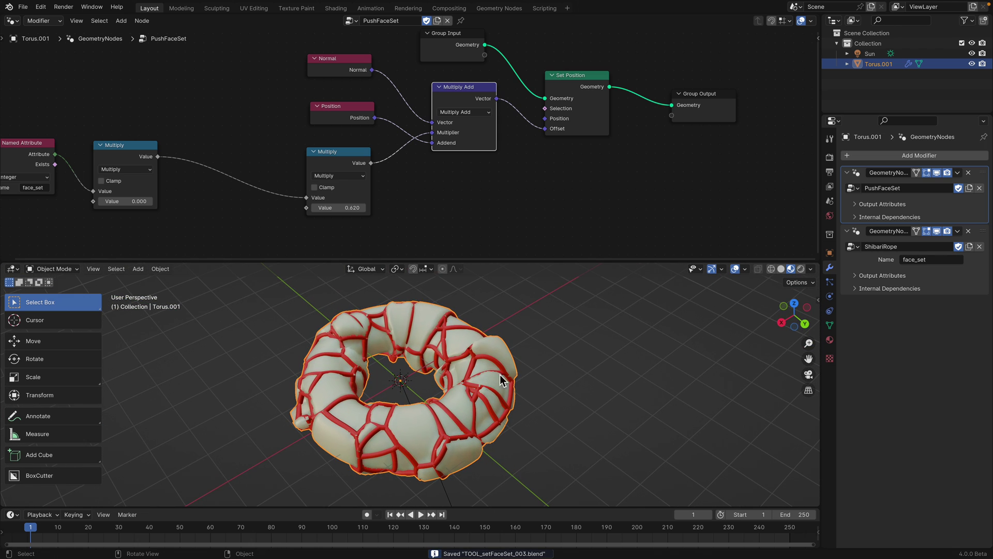
# Step: Change the skin material's base color to a tan with hue 0.086, saturation 0.623 and value 0.789, and save the file
pyautogui.click(830, 340)
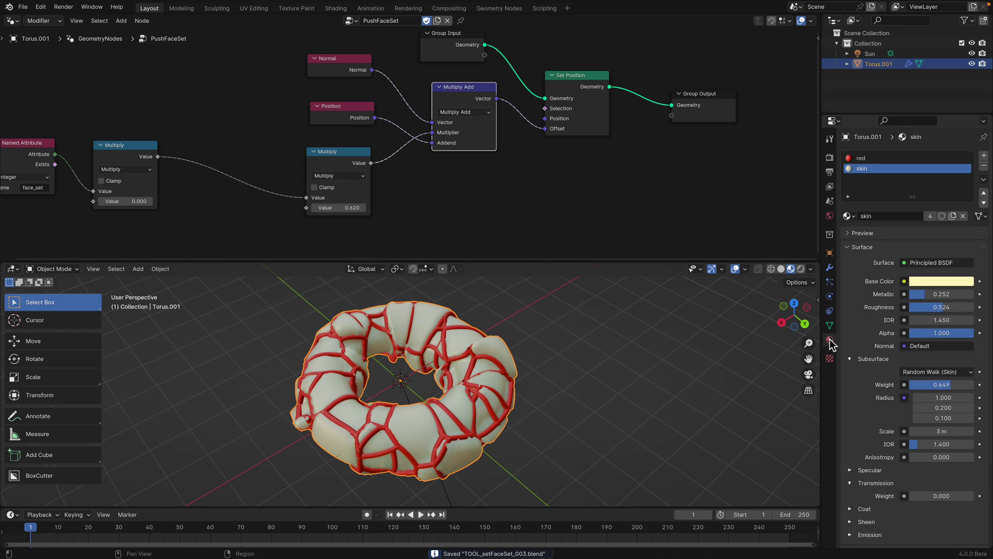
pyautogui.click(941, 281)
pyautogui.moveTo(906, 183); pyautogui.dragTo(900, 167)
pyautogui.moveTo(966, 132); pyautogui.dragTo(965, 127)
pyautogui.moveTo(895, 183); pyautogui.dragTo(902, 177)
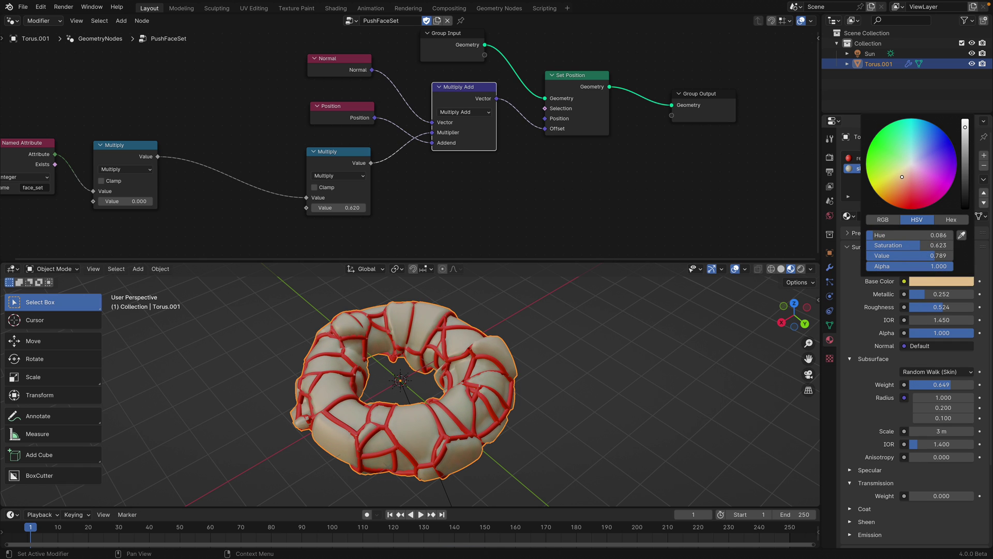
pyautogui.moveTo(578, 288); pyautogui.dragTo(703, 336, button='middle')
pyautogui.hotkey('ctrl', 's')
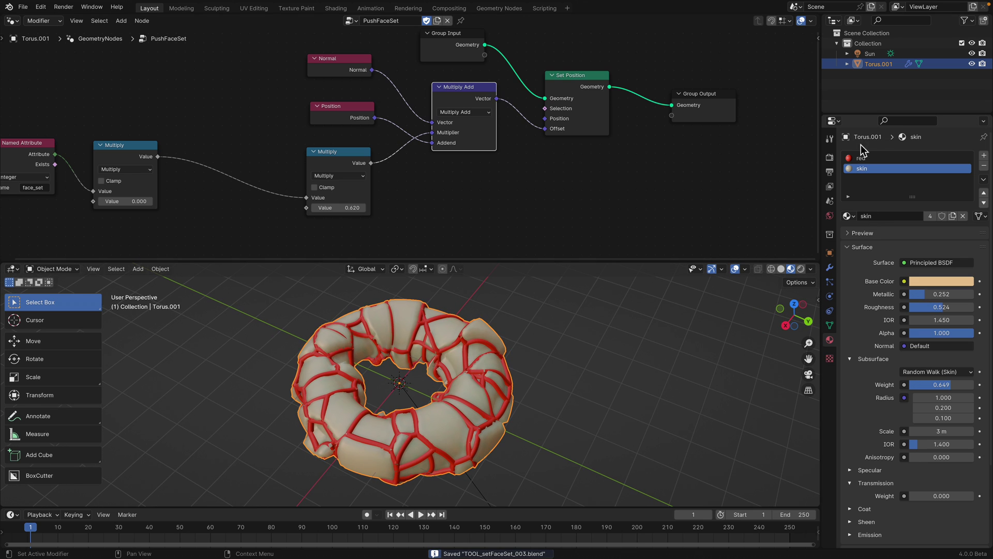
# Step: Switch the render engine to EEVEE, enable Ambient Occlusion with a distance of 1.22 m and save the file
pyautogui.click(830, 157)
pyautogui.click(904, 156)
pyautogui.click(910, 167)
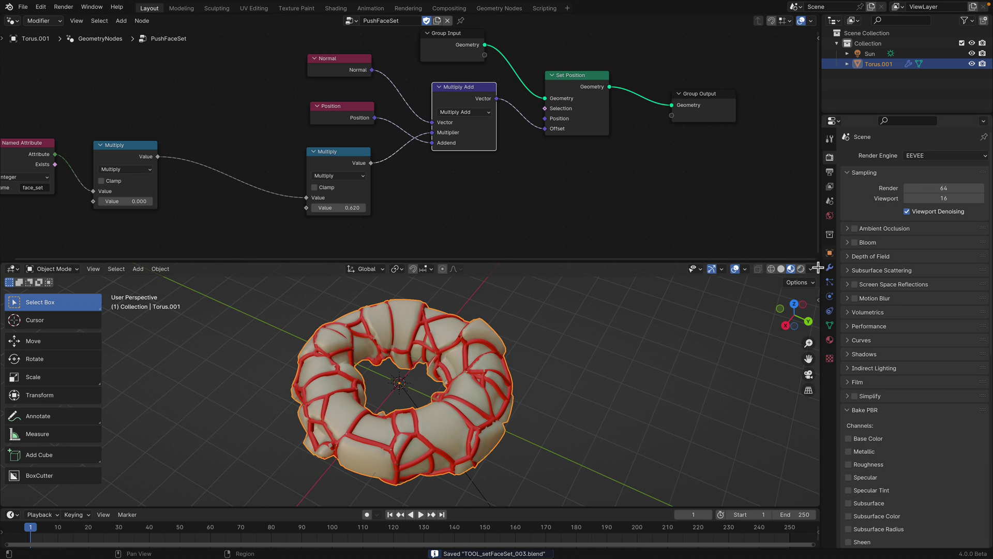
pyautogui.click(858, 230)
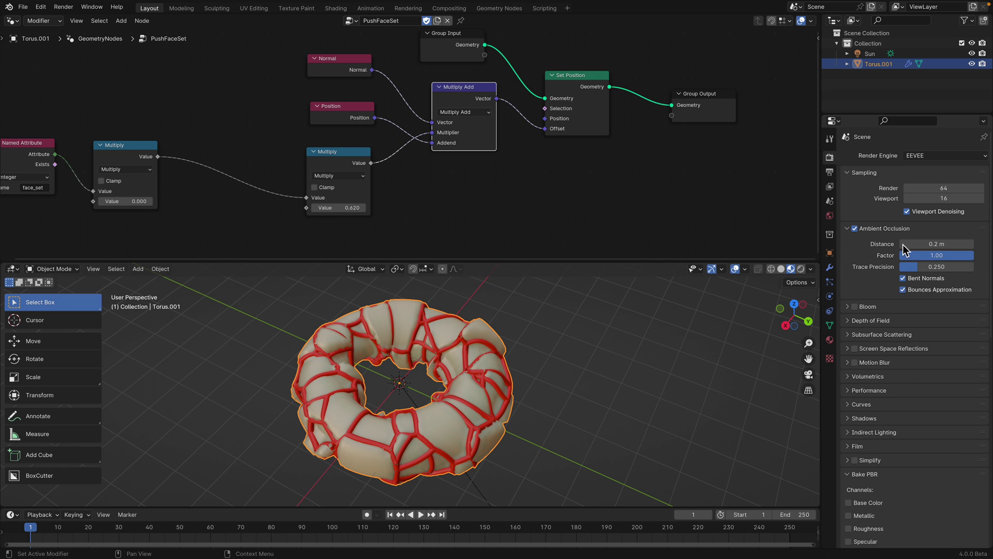
pyautogui.moveTo(936, 243); pyautogui.dragTo(947, 244)
pyautogui.hotkey('ctrl', 's')
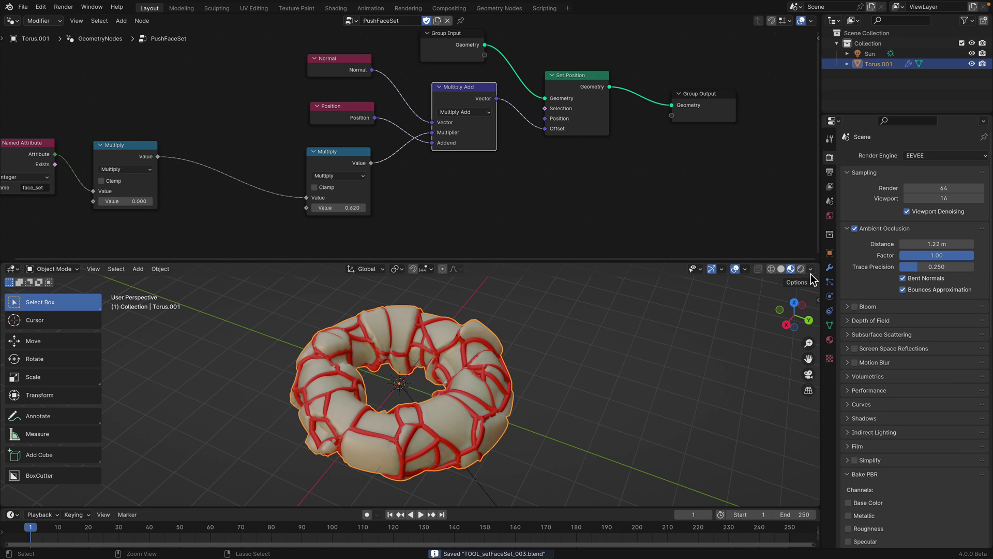
# Step: Show the viewport in Rendered shading, set the render engine to Cycles and enlarge the 3D viewport
pyautogui.click(800, 268)
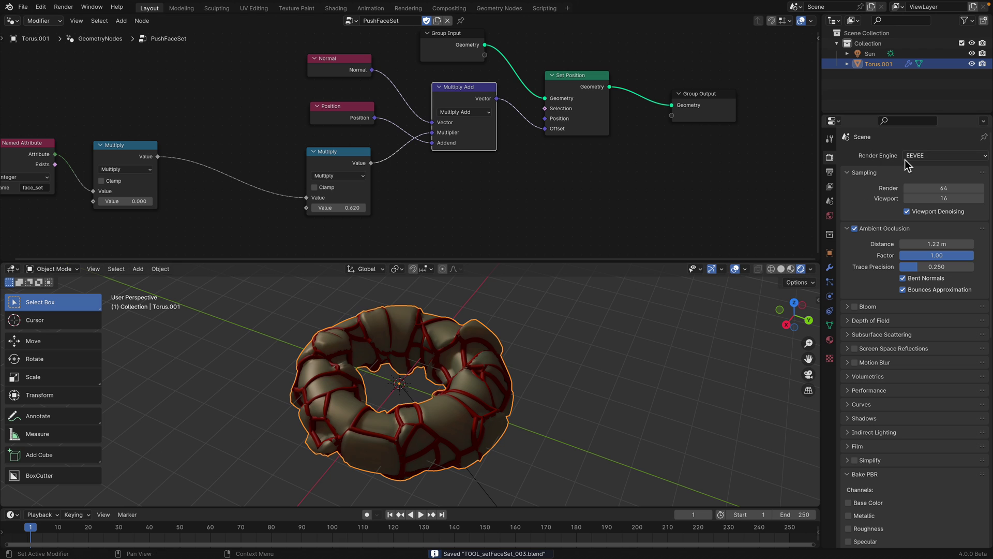
pyautogui.click(905, 156)
pyautogui.click(915, 190)
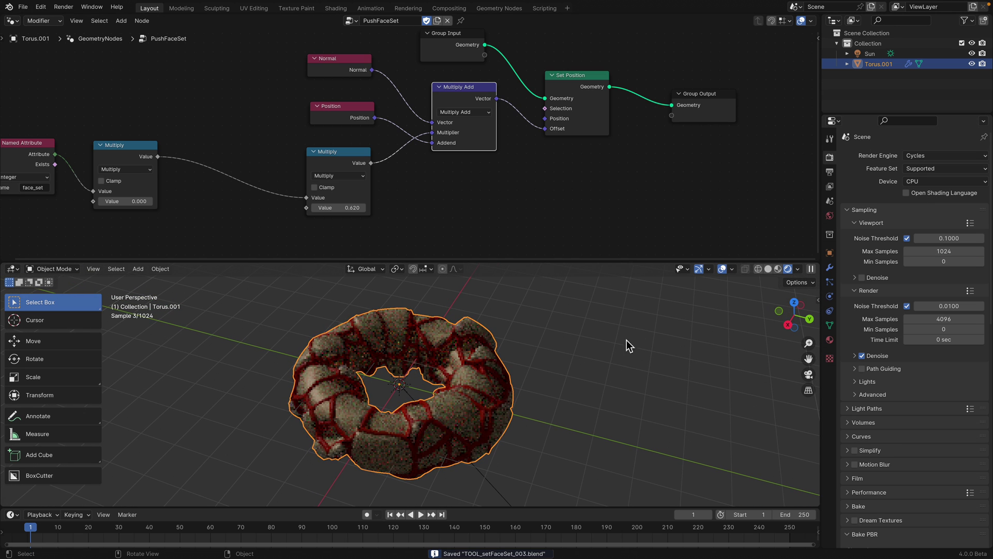
pyautogui.moveTo(635, 259); pyautogui.dragTo(636, 187)
# Step: Move the Sun light to about X 0.08, Y -3.93, Z 1.72 m and rotate it freely to light the torus
pyautogui.click(869, 53)
pyautogui.press('r')
pyautogui.press('r')
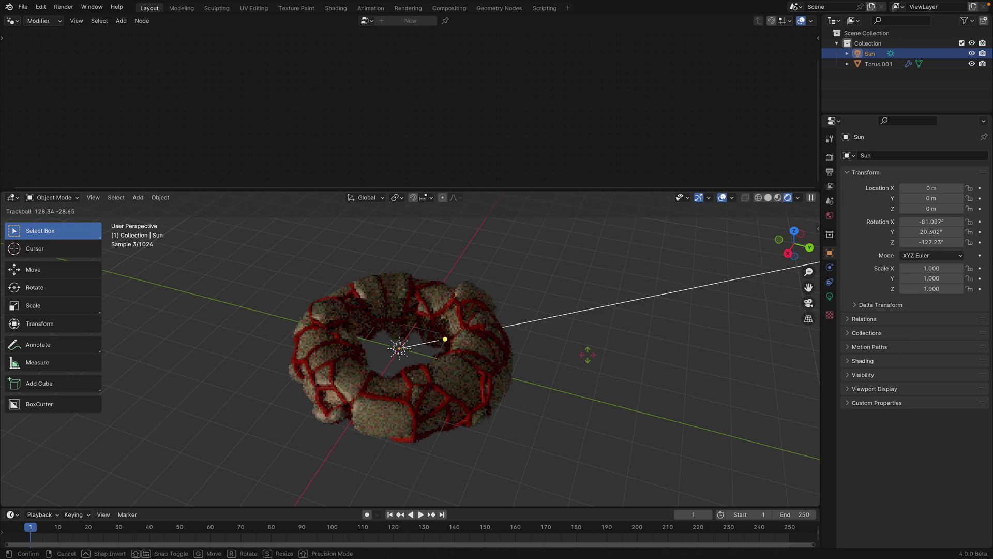
pyautogui.click(588, 350)
pyautogui.press('g')
pyautogui.click(448, 265)
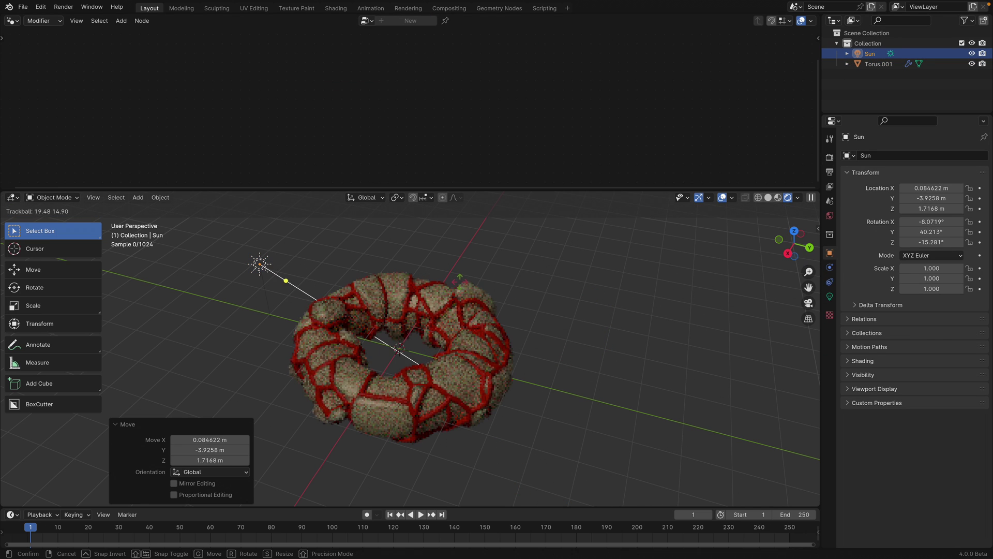
pyautogui.click(486, 316)
# Step: Duplicate the Sun light, place the copy on the opposite side of the torus, rotate it freely and select the torus
pyautogui.click(258, 265)
pyautogui.hotkey('shift', 'd')
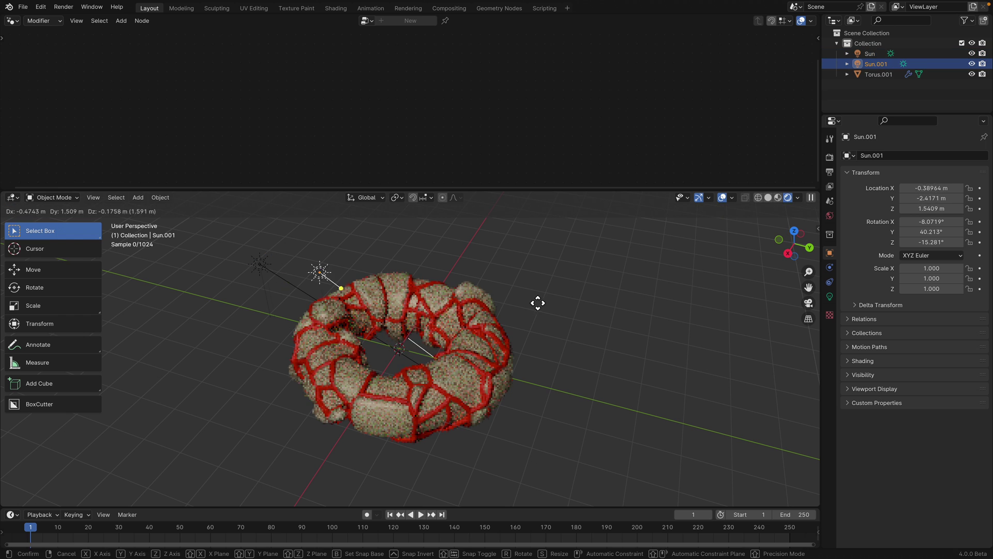
pyautogui.click(572, 295)
pyautogui.press('r')
pyautogui.press('r')
pyautogui.click(474, 300)
pyautogui.click(474, 297)
# Step: Inspect the rendered torus, save the file and switch the viewport to Solid shading
pyautogui.scroll(1, 484, 303)
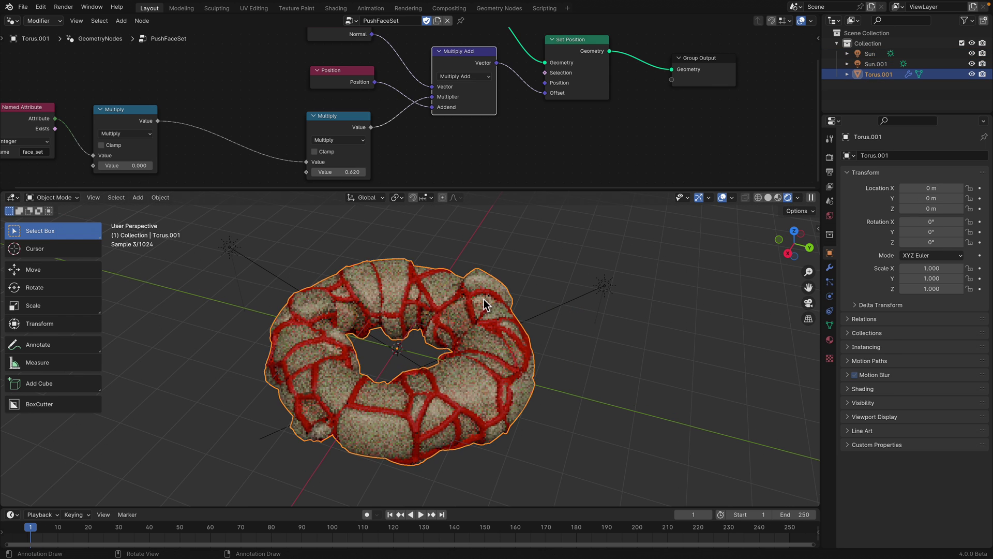
pyautogui.moveTo(484, 303); pyautogui.dragTo(530, 305, button='middle')
pyautogui.hotkey('ctrl', 's')
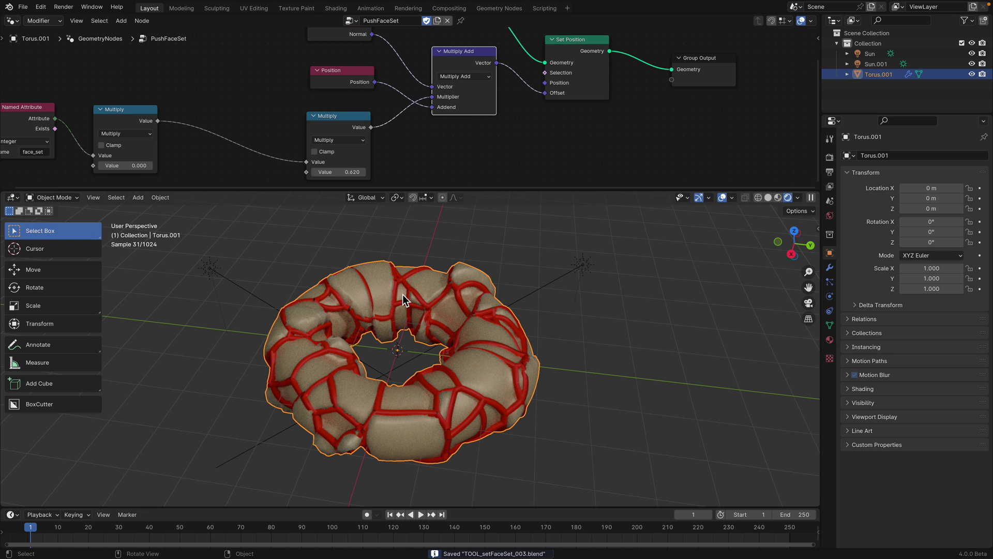
pyautogui.moveTo(414, 428)
pyautogui.mouseDown(button='middle')
pyautogui.moveTo(448, 417)
pyautogui.moveTo(433, 406)
pyautogui.moveTo(414, 430)
pyautogui.mouseUp(button='middle')
pyautogui.hotkey('ctrl', 's')
pyautogui.click(768, 197)
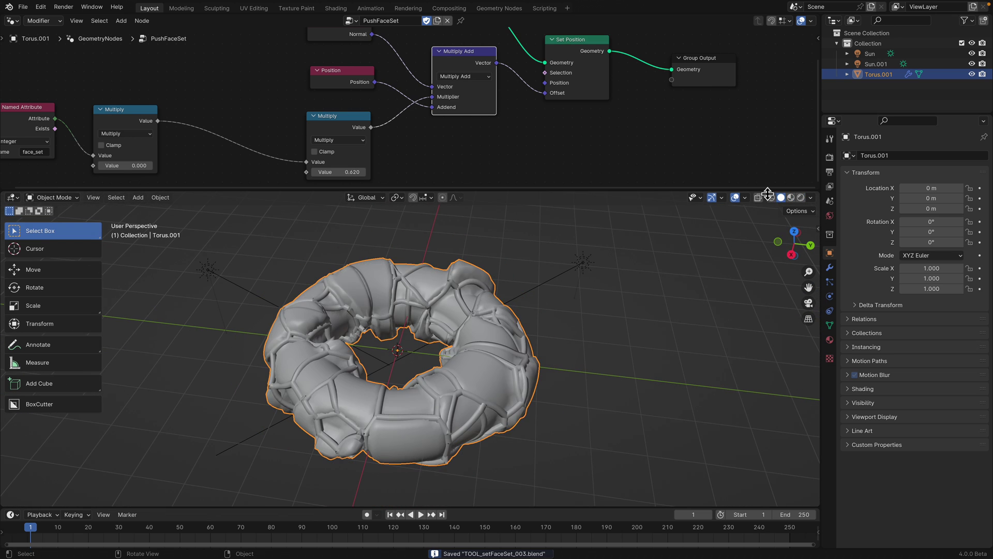
pyautogui.scroll(-2, 564, 295)
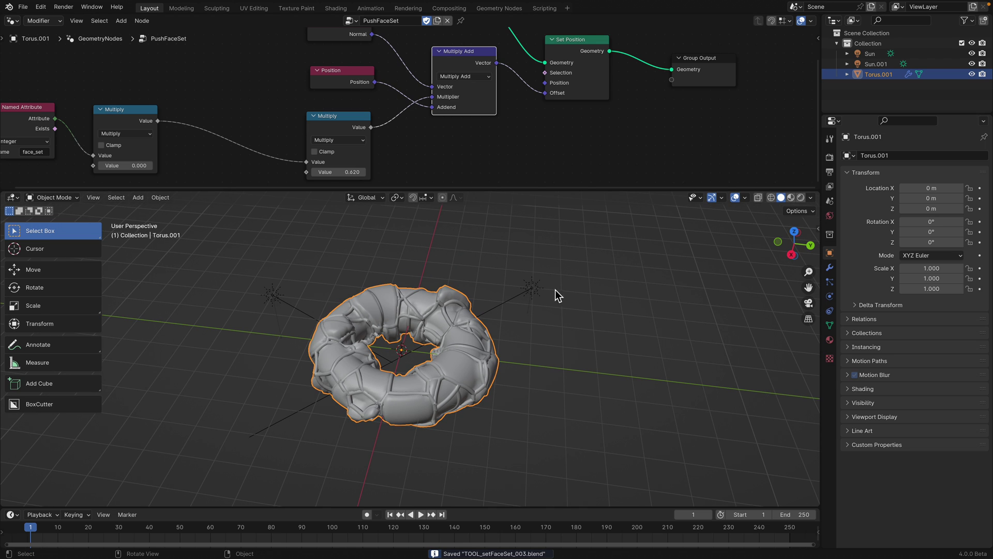
# Step: Add a Monkey mesh and move it along Y to about 7.61 m, beside the torus
pyautogui.hotkey('shift', 'a')
pyautogui.moveTo(553, 289)
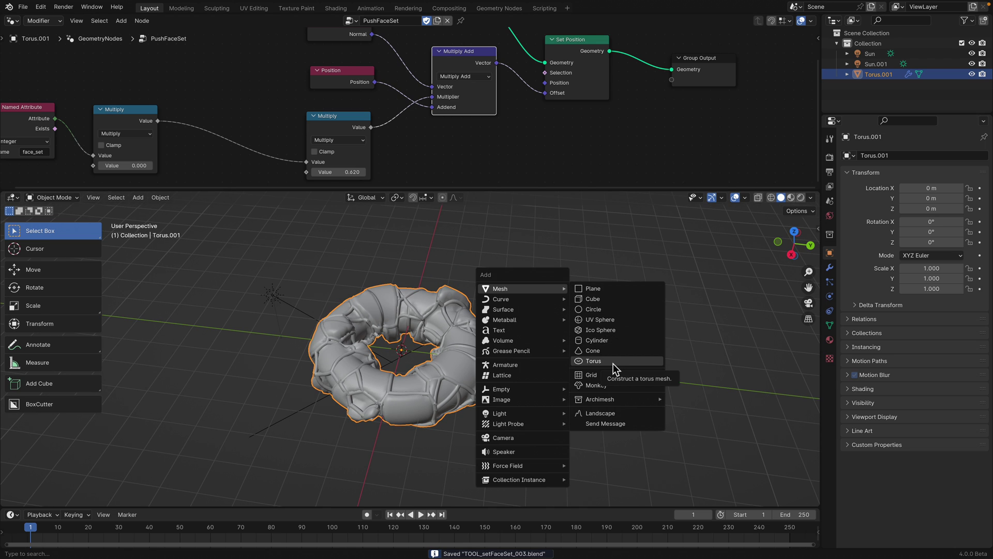
pyautogui.click(596, 385)
pyautogui.press('g')
pyautogui.press('y')
pyautogui.moveTo(597, 358); pyautogui.dragTo(606, 358, button='middle')
pyautogui.keyDown('shift'); pyautogui.moveTo(606, 358); pyautogui.dragTo(519, 350, button='middle'); pyautogui.keyUp('shift')
# Step: Shade the monkey head smooth, give it a level 2 subdivision and scale it to about 2.614
pyautogui.rightClick(520, 355)
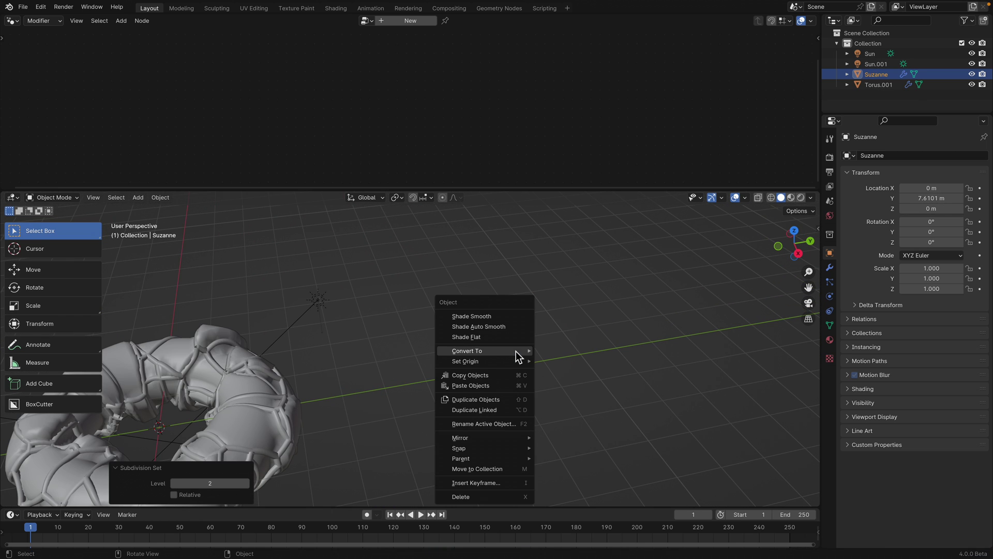
pyautogui.click(512, 321)
pyautogui.hotkey('ctrl', '2')
pyautogui.press('s')
pyautogui.click(574, 403)
# Step: Rotate the monkey head freely to about -38° in X, -5° in Y and 54° in Z
pyautogui.press('r')
pyautogui.press('r')
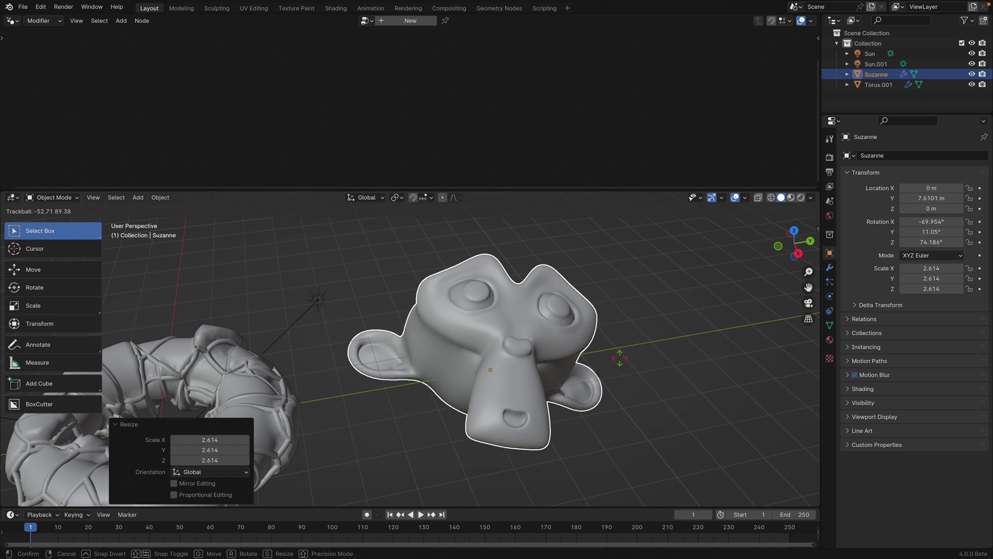
pyautogui.click(614, 361)
pyautogui.press('r')
pyautogui.press('r')
pyautogui.click(584, 380)
pyautogui.scroll(-2, 585, 380)
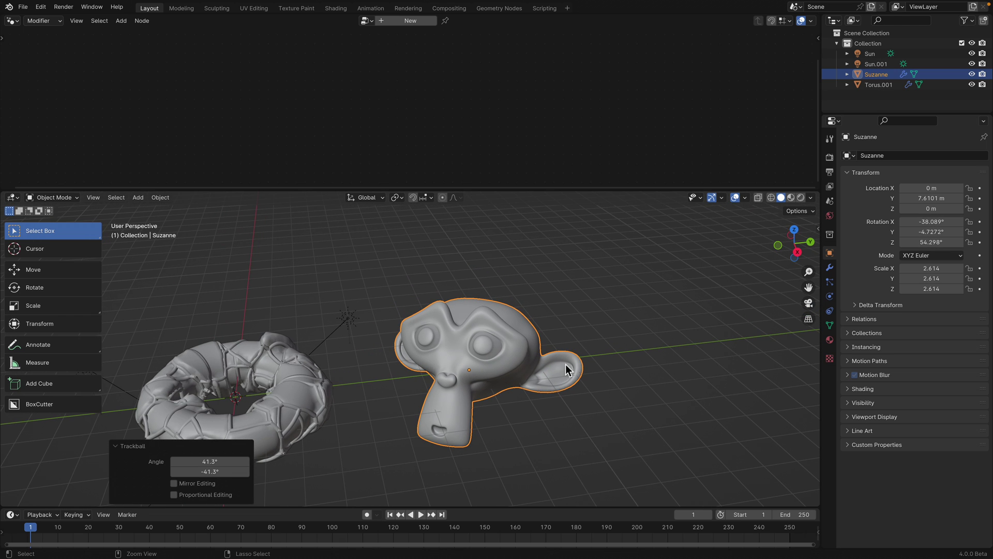
# Step: Save the file and switch the monkey head to Sculpt Mode
pyautogui.hotkey('ctrl', 's')
pyautogui.click(65, 198)
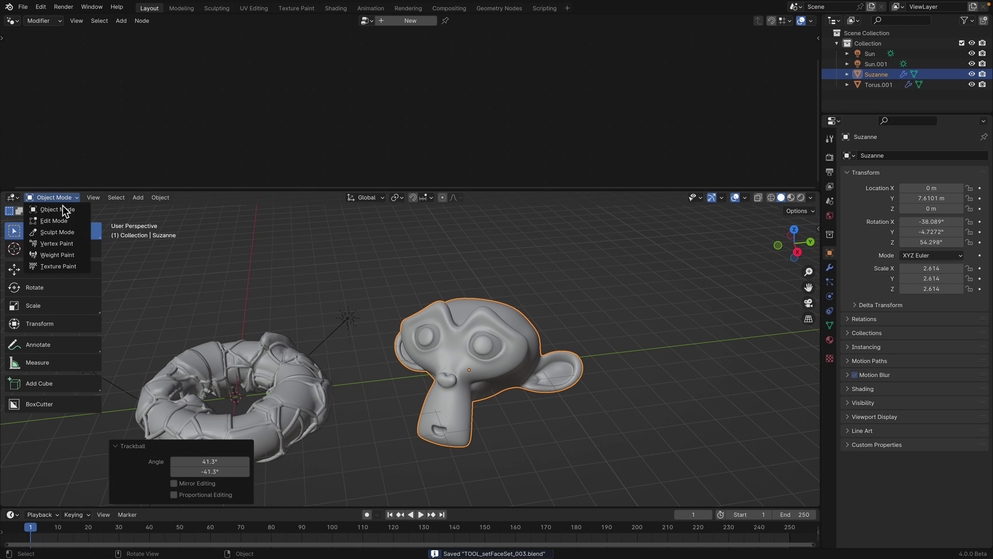
pyautogui.click(63, 233)
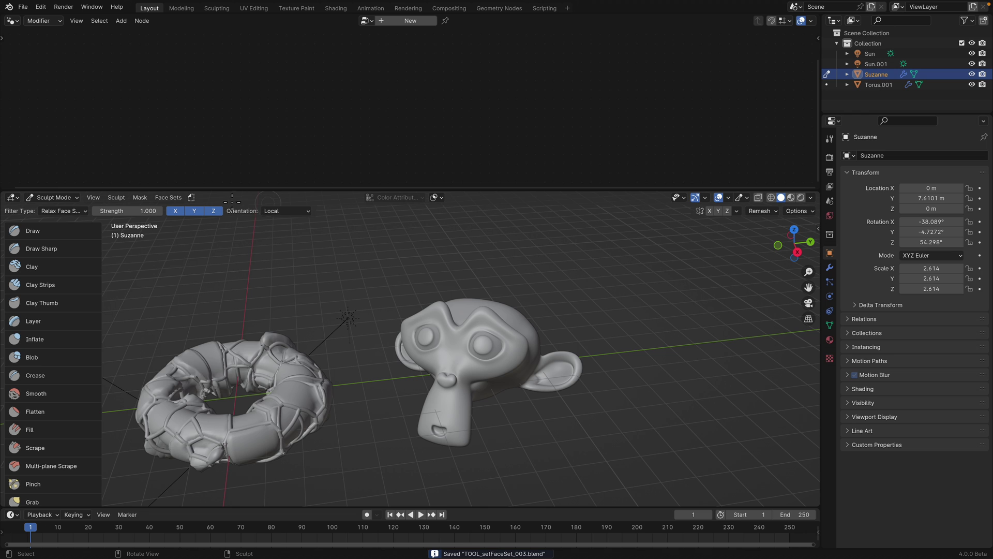
# Step: Run the VoronoiMe tool on the monkey head to generate Voronoi face sets
pyautogui.click(192, 197)
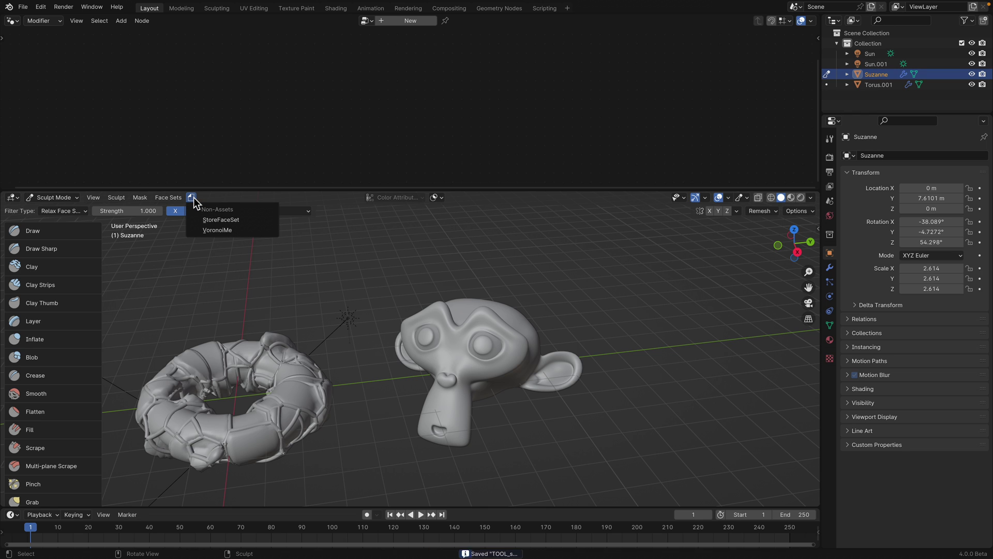
pyautogui.click(217, 230)
pyautogui.moveTo(447, 379); pyautogui.dragTo(436, 370, button='middle')
pyautogui.scroll(1, 436, 370)
# Step: Switch the monkey head to Object Mode and apply its Subdivision modifier
pyautogui.click(52, 197)
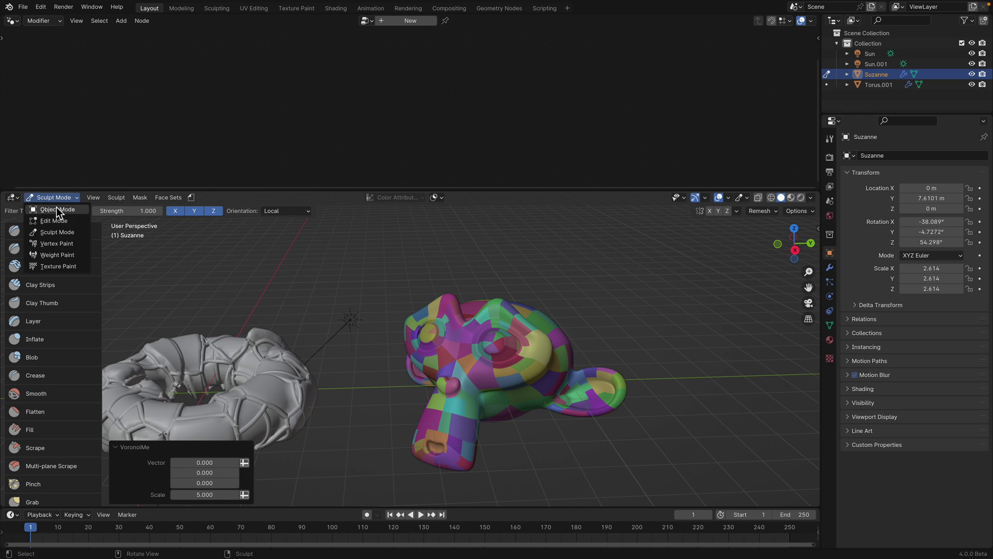
pyautogui.click(54, 208)
pyautogui.click(831, 268)
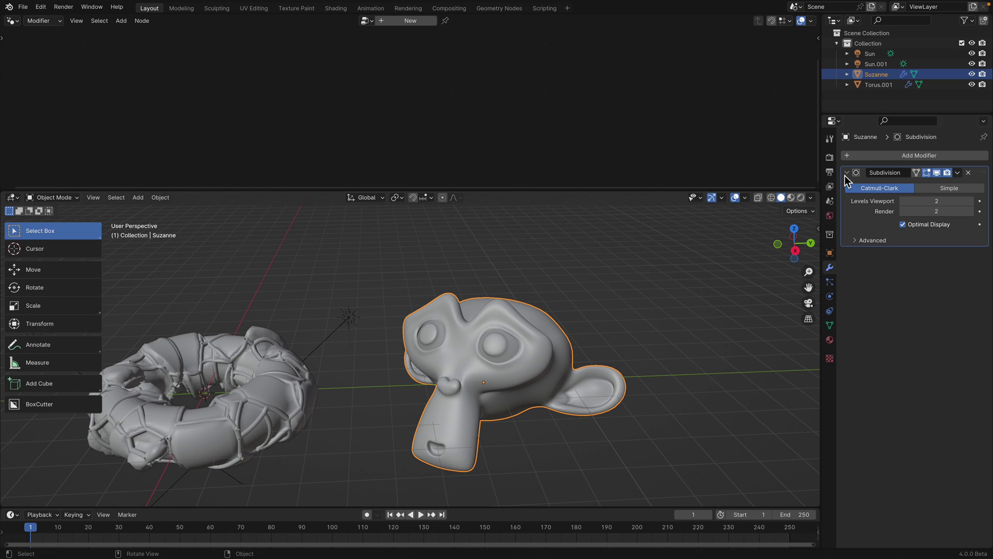
pyautogui.click(957, 172)
pyautogui.click(899, 184)
# Step: Save the file and return the monkey head to Sculpt Mode
pyautogui.moveTo(538, 305); pyautogui.dragTo(508, 312, button='middle')
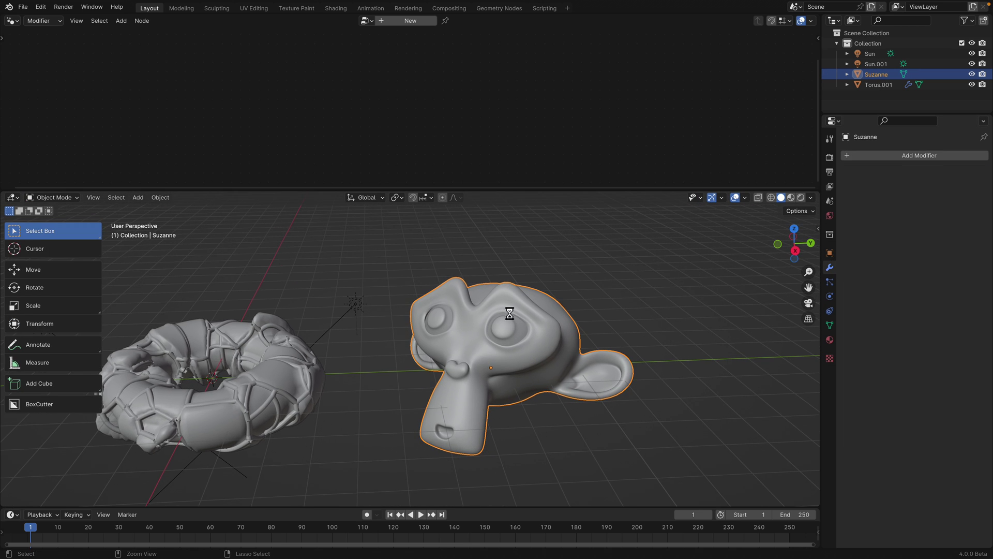
pyautogui.hotkey('ctrl', 's')
pyautogui.click(52, 197)
pyautogui.click(52, 232)
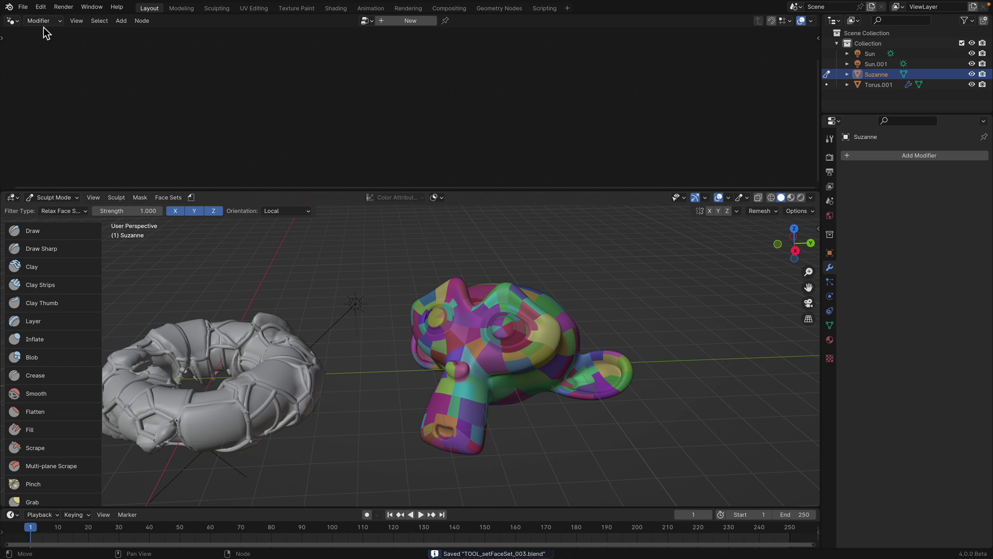
# Step: Set the geometry node editor to Tool, enlarge it and open the VoronoiMe node group
pyautogui.click(35, 58)
pyautogui.press('Home')
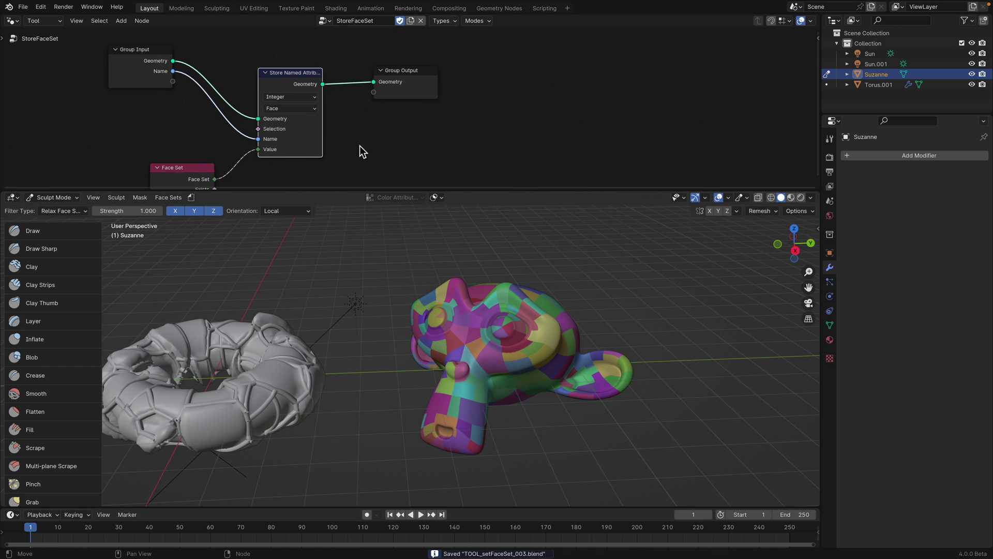
pyautogui.moveTo(406, 188); pyautogui.dragTo(406, 246)
pyautogui.scroll(2, 361, 162)
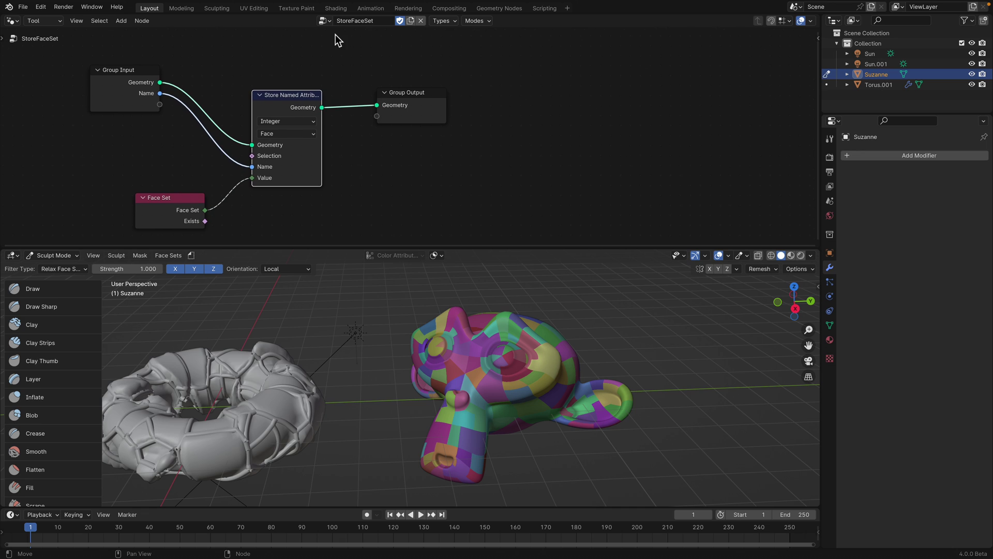
pyautogui.click(326, 21)
pyautogui.click(338, 46)
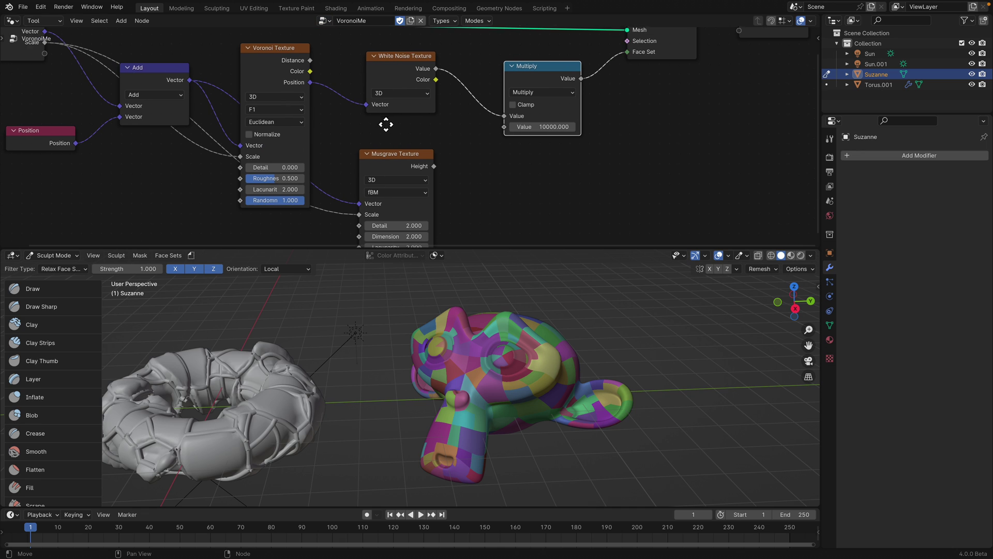
# Step: Connect the Musgrave Texture's Height to the Multiply node's first value and run VoronoiMe on the monkey head
pyautogui.click(404, 157)
pyautogui.moveTo(427, 161); pyautogui.dragTo(497, 114)
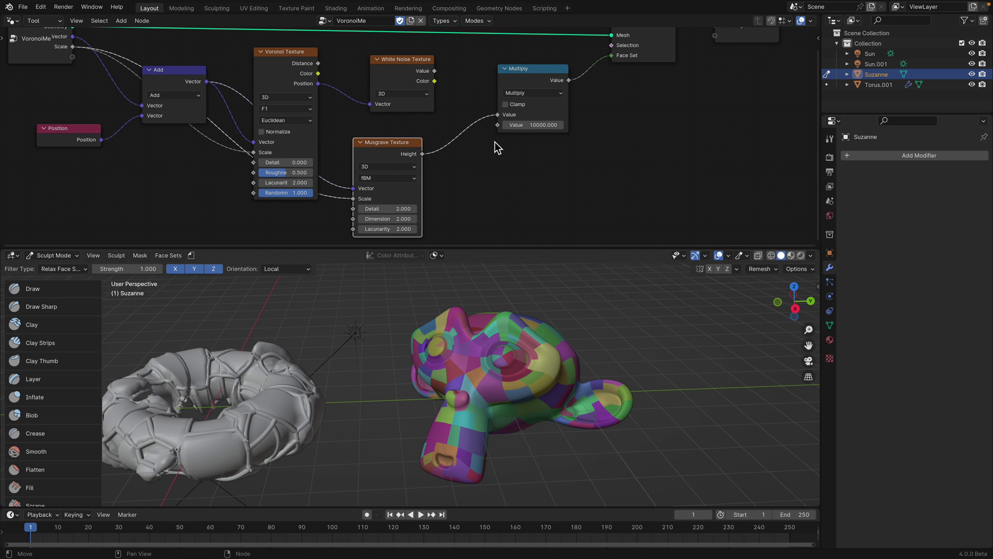
pyautogui.click(191, 255)
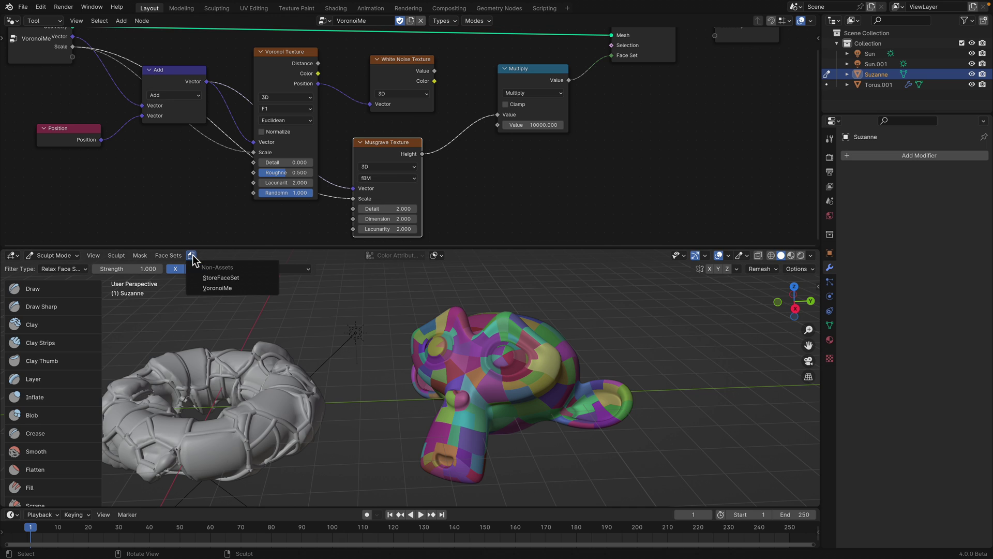
pyautogui.click(204, 285)
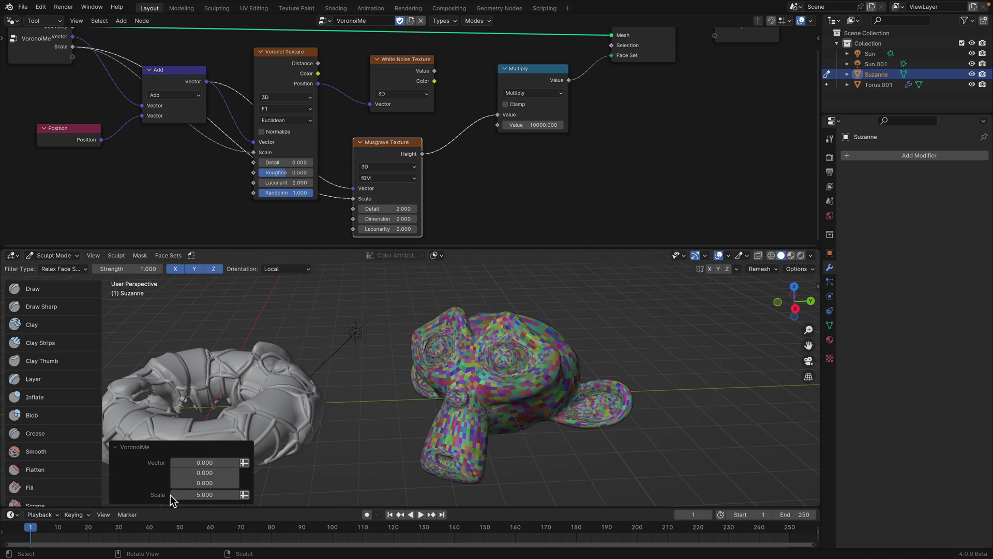
# Step: Set the VoronoiMe scale to 1 and fine-tune it to test the Musgrave pattern
pyautogui.click(204, 495)
pyautogui.write('1')
pyautogui.press('Return')
pyautogui.moveTo(209, 494)
pyautogui.mouseDown()
pyautogui.moveTo(227, 494)
pyautogui.moveTo(212, 497)
pyautogui.mouseUp()
pyautogui.moveTo(205, 493)
pyautogui.mouseDown()
pyautogui.moveTo(223, 494)
pyautogui.moveTo(185, 494)
pyautogui.moveTo(205, 494)
pyautogui.mouseUp()
# Step: Try a value of 100 in the Multiply node and adjust the VoronoiMe scale to about 8.748
pyautogui.moveTo(533, 125); pyautogui.dragTo(534, 125)
pyautogui.click(529, 125)
pyautogui.write('100')
pyautogui.press('Return')
pyautogui.moveTo(206, 493); pyautogui.dragTo(211, 494)
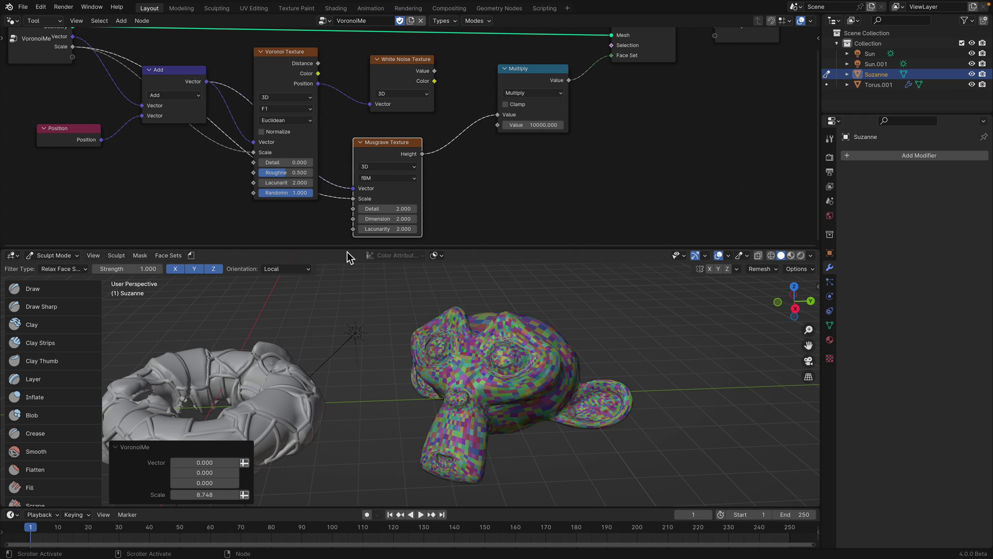
# Step: Run VoronoiMe again on the monkey head and reduce its scale to about 0.002
pyautogui.click(191, 255)
pyautogui.click(215, 288)
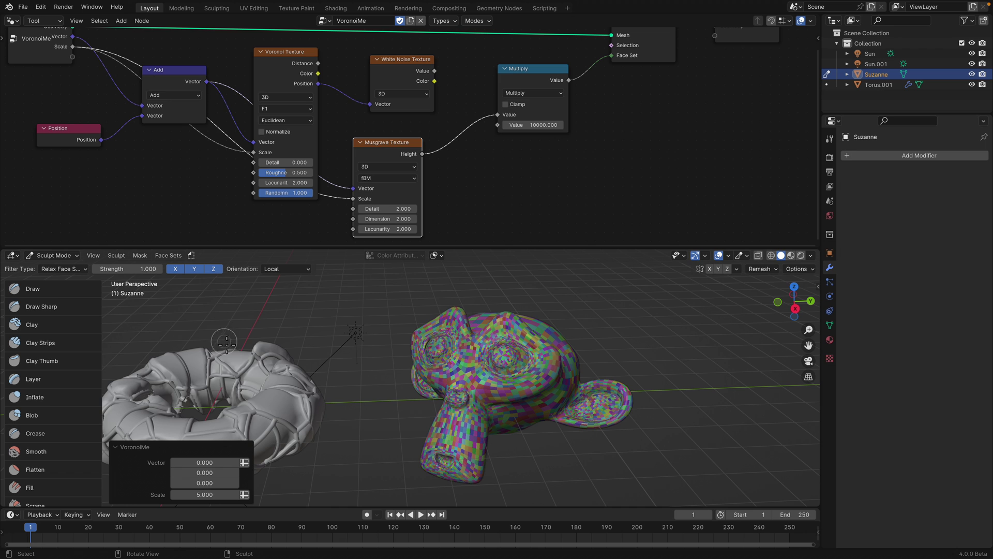
pyautogui.moveTo(206, 494)
pyautogui.mouseDown()
pyautogui.moveTo(192, 495)
pyautogui.moveTo(210, 509)
pyautogui.mouseUp()
pyautogui.click(207, 494)
pyautogui.write('1')
pyautogui.press('Return')
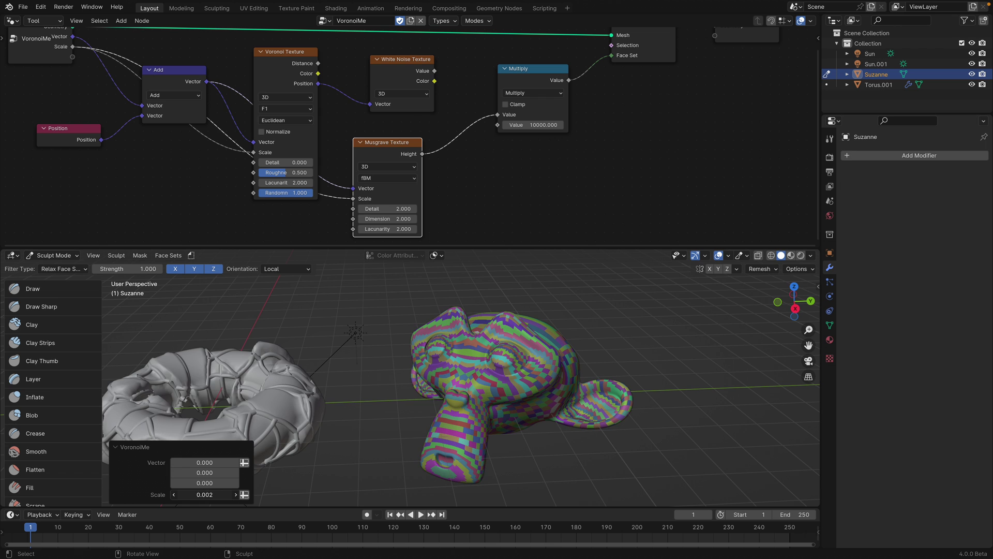
pyautogui.moveTo(481, 398); pyautogui.dragTo(465, 398, button='middle')
# Step: Shift the Musgrave Texture node slightly and set the Multiply node's value to 2
pyautogui.moveTo(390, 154); pyautogui.dragTo(411, 151)
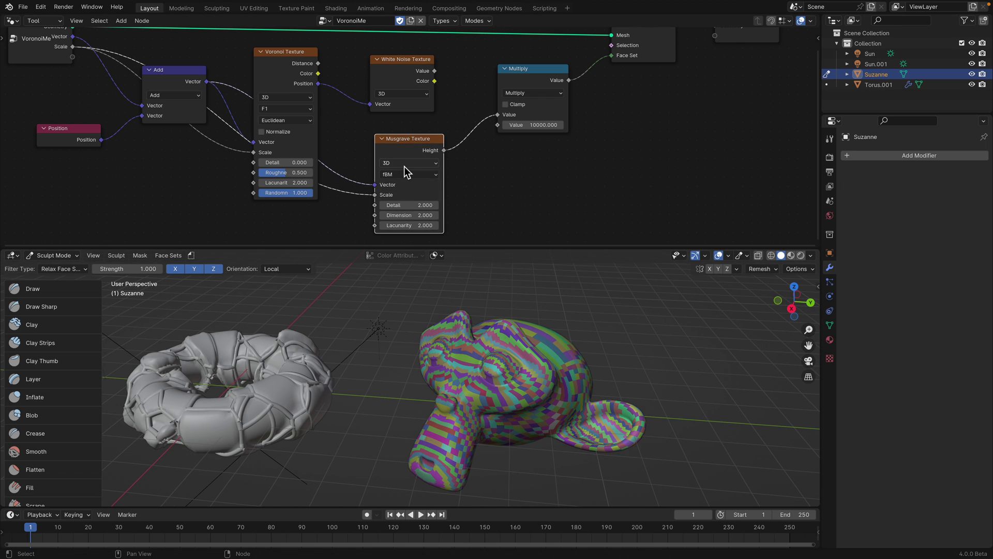
pyautogui.click(529, 126)
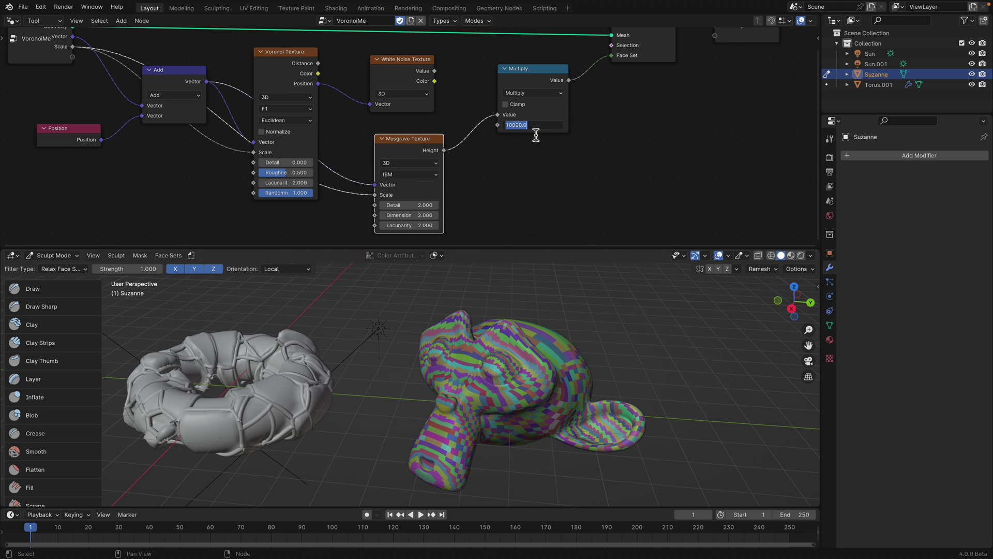
pyautogui.click(535, 125)
pyautogui.write('2')
pyautogui.press('Return')
# Step: Rerun VoronoiMe on the monkey head and lower its scale to about 0.848
pyautogui.moveTo(391, 422); pyautogui.dragTo(409, 422, button='middle')
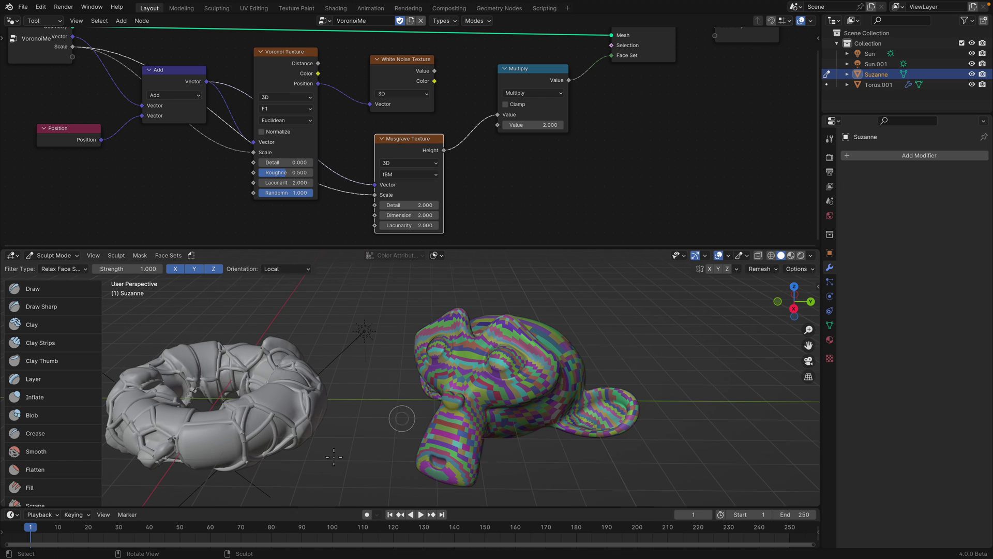
pyautogui.click(192, 258)
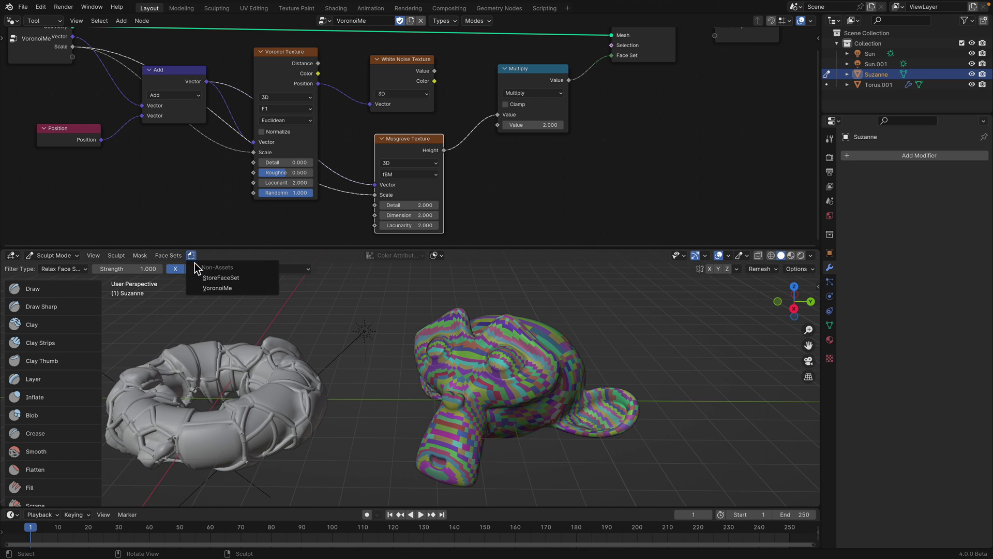
pyautogui.click(204, 288)
pyautogui.moveTo(208, 495)
pyautogui.mouseDown()
pyautogui.moveTo(228, 495)
pyautogui.moveTo(184, 495)
pyautogui.moveTo(215, 495)
pyautogui.moveTo(201, 495)
pyautogui.mouseUp()
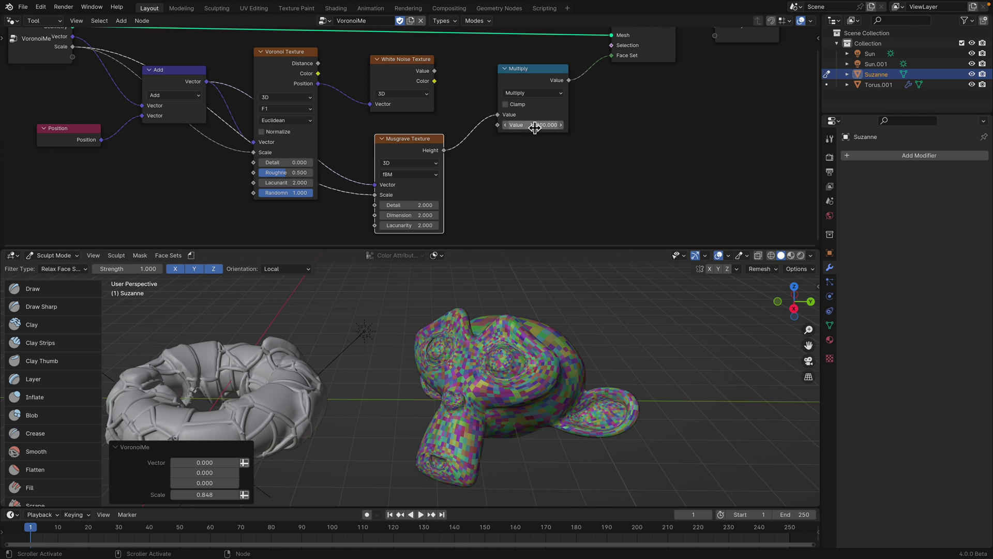
# Step: Add a Value node linked to the Multiply node's second input, placed below Multiply
pyautogui.moveTo(497, 124); pyautogui.dragTo(488, 155)
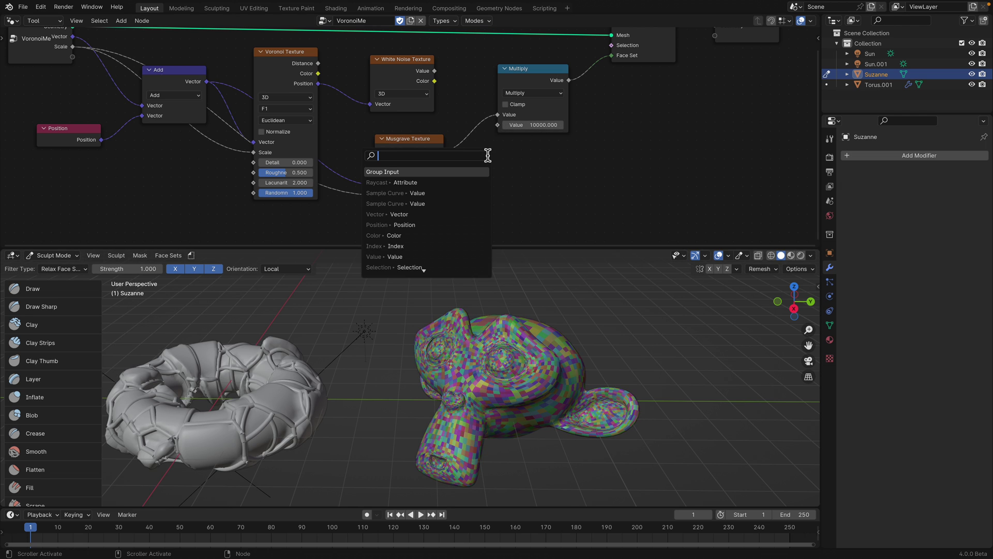
pyautogui.write('value')
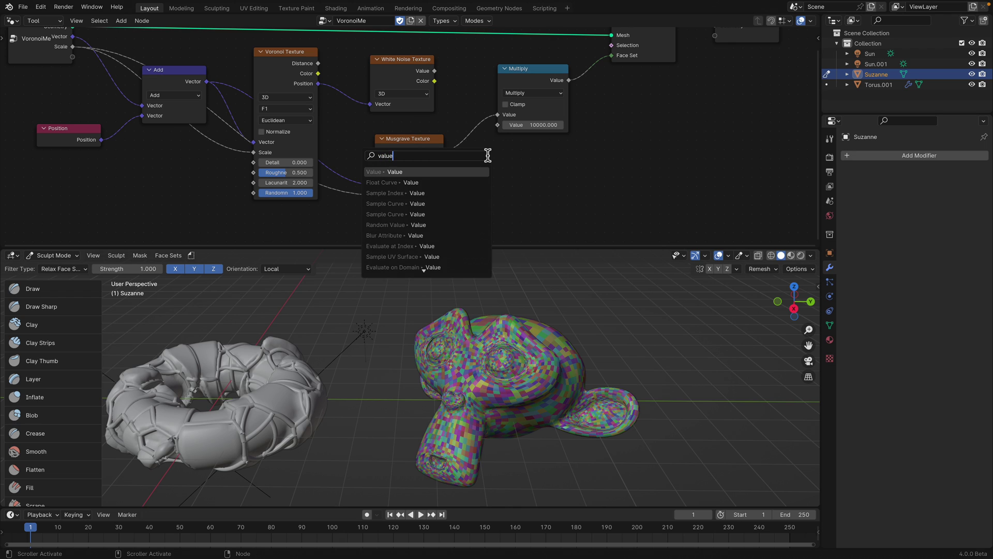
pyautogui.press('Return')
pyautogui.click(470, 164)
pyautogui.doubleClick(453, 173)
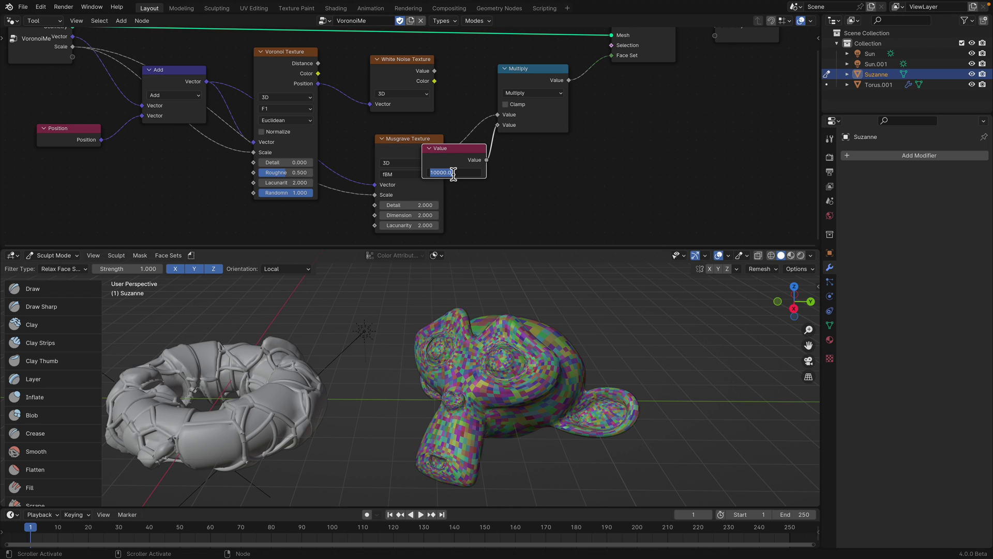
pyautogui.press('Return')
# Step: Move the Musgrave Texture node clear of the Value node and set the Value node to 10
pyautogui.moveTo(434, 152); pyautogui.dragTo(389, 141)
pyautogui.doubleClick(460, 188)
pyautogui.write('10')
pyautogui.press('Return')
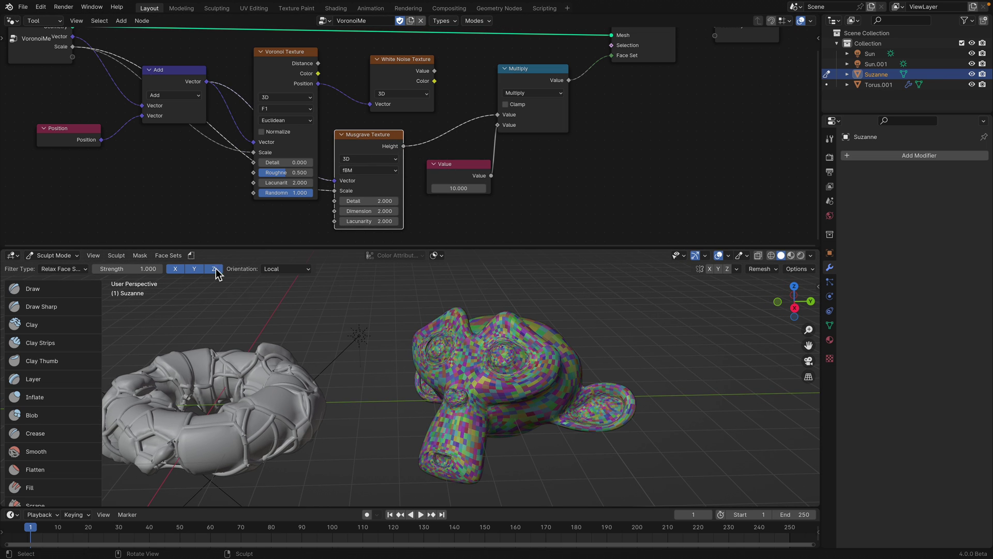
# Step: Run VoronoiMe on the monkey head with the Value node raised to 100 and the scale lowered to about 0.272
pyautogui.click(191, 255)
pyautogui.click(217, 287)
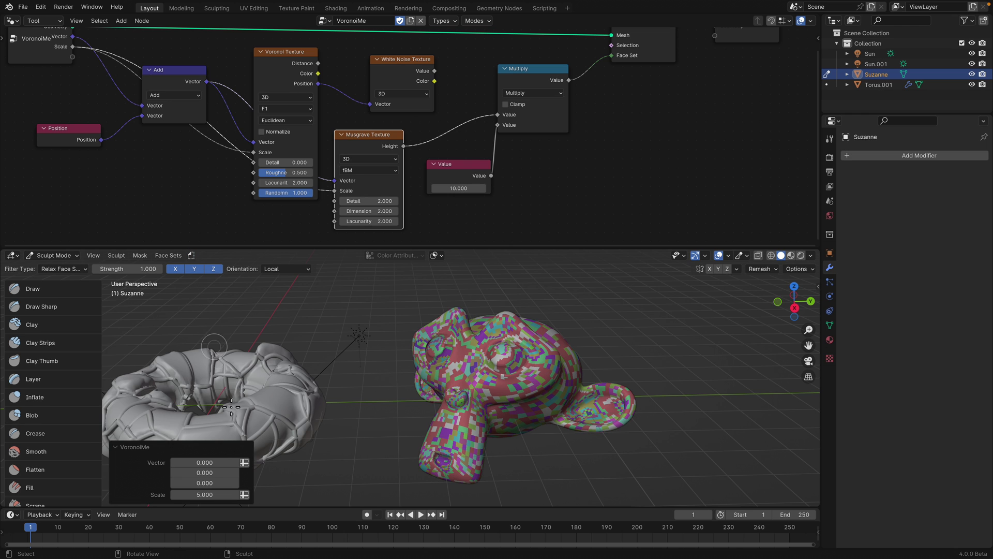
pyautogui.moveTo(207, 494)
pyautogui.mouseDown()
pyautogui.moveTo(227, 494)
pyautogui.moveTo(217, 500)
pyautogui.mouseUp()
pyautogui.click(222, 494)
pyautogui.write('1')
pyautogui.press('Return')
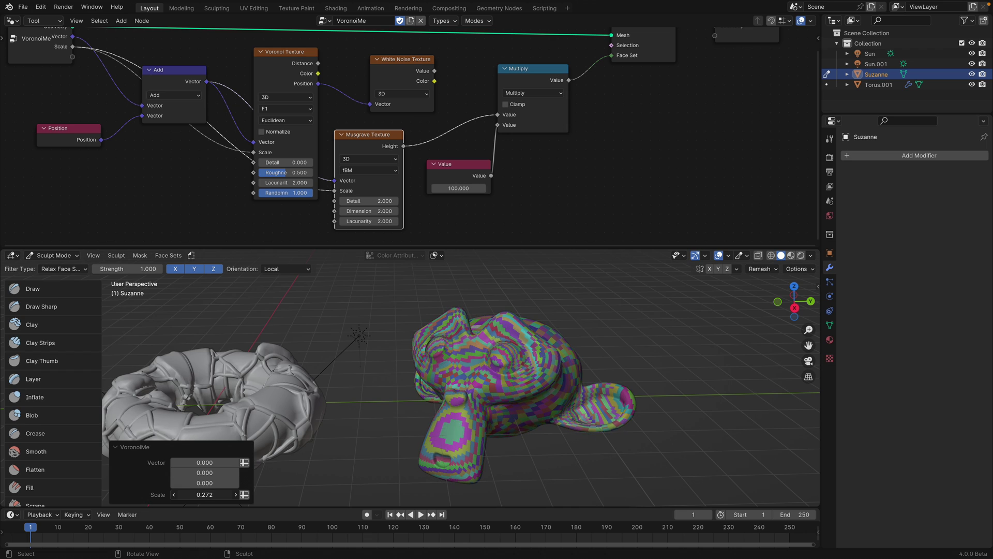
# Step: Set the VoronoiMe scale to about 0.132 and its vector to about 3.580, -0.540, -0.200
pyautogui.moveTo(564, 381)
pyautogui.mouseDown(button='middle')
pyautogui.moveTo(530, 389)
pyautogui.moveTo(574, 362)
pyautogui.moveTo(563, 384)
pyautogui.mouseUp(button='middle')
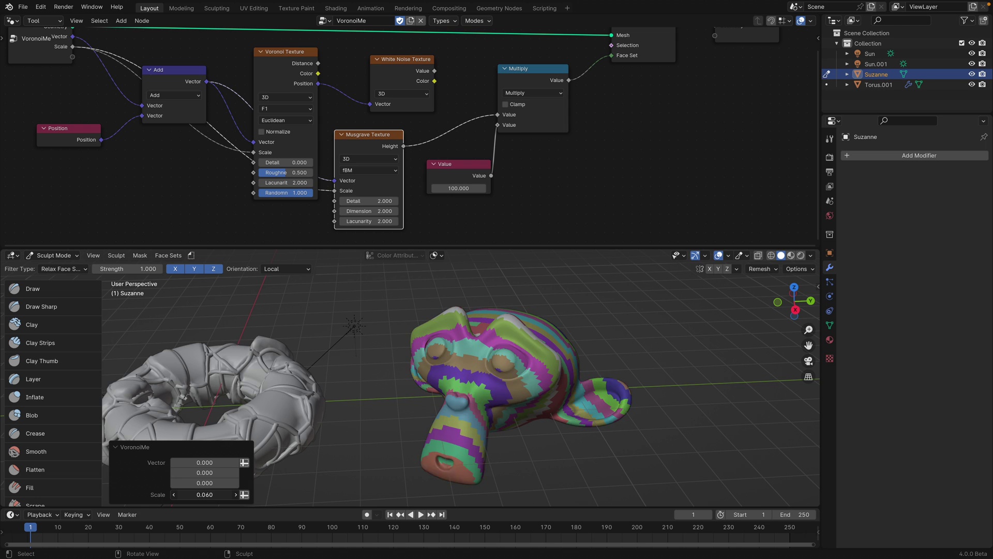
pyautogui.moveTo(205, 494); pyautogui.dragTo(227, 463)
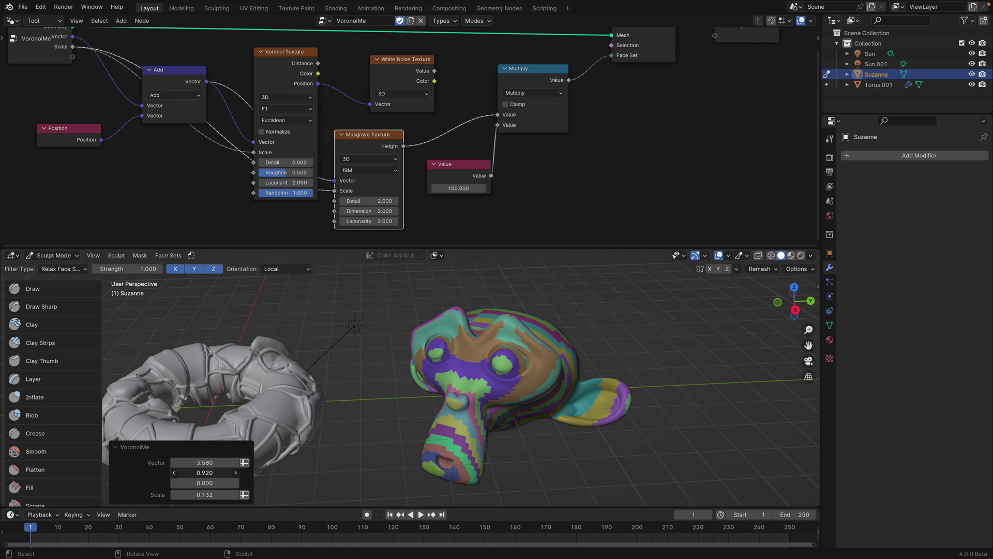
pyautogui.moveTo(205, 472)
pyautogui.mouseDown()
pyautogui.moveTo(228, 481)
pyautogui.moveTo(197, 483)
pyautogui.mouseUp()
pyautogui.moveTo(466, 362); pyautogui.dragTo(495, 352, button='middle')
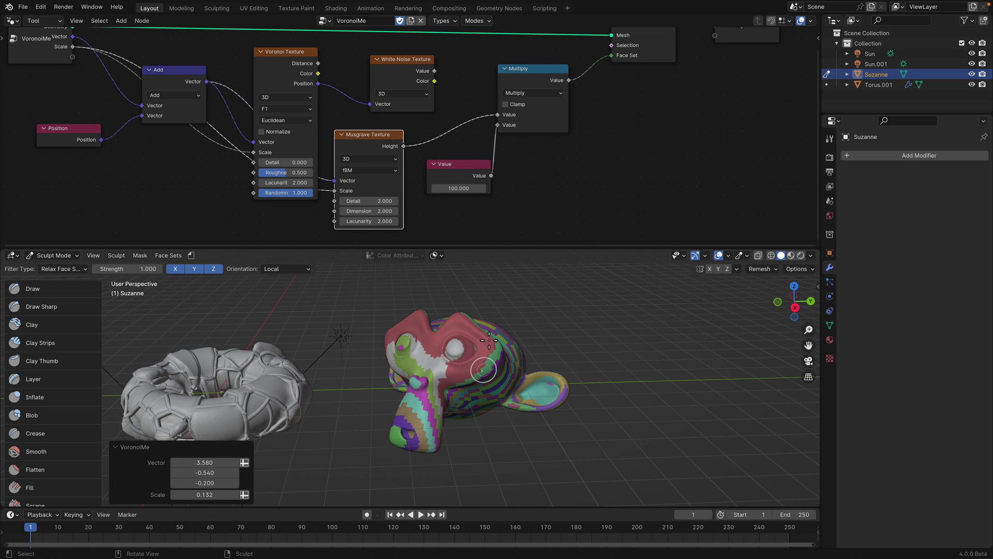
# Step: Smooth the monkey head's face set borders with the Relax Face Sets mesh filter at strength 1.000
pyautogui.moveTo(456, 379); pyautogui.dragTo(331, 351, button='middle')
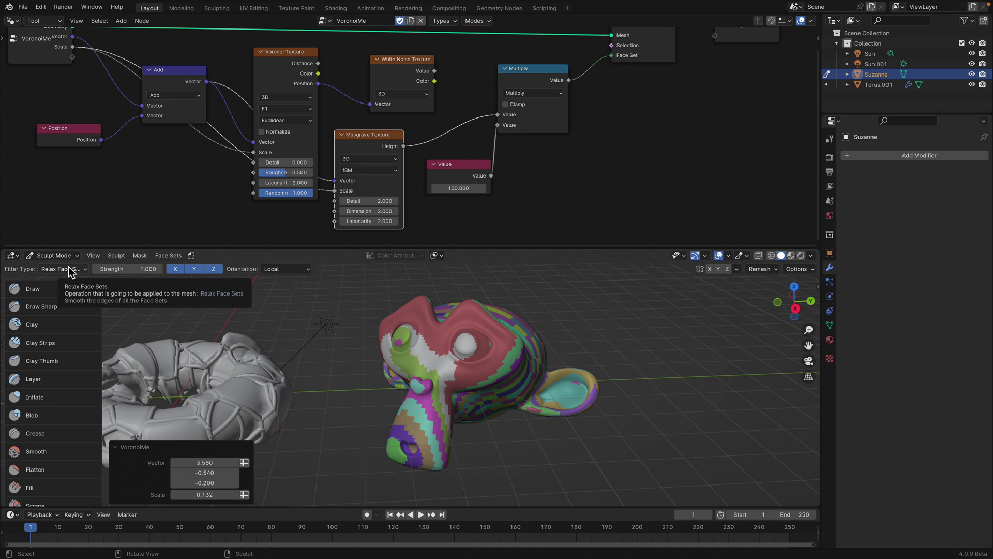
pyautogui.moveTo(500, 363); pyautogui.dragTo(532, 371)
pyautogui.moveTo(466, 370); pyautogui.dragTo(430, 373, button='middle')
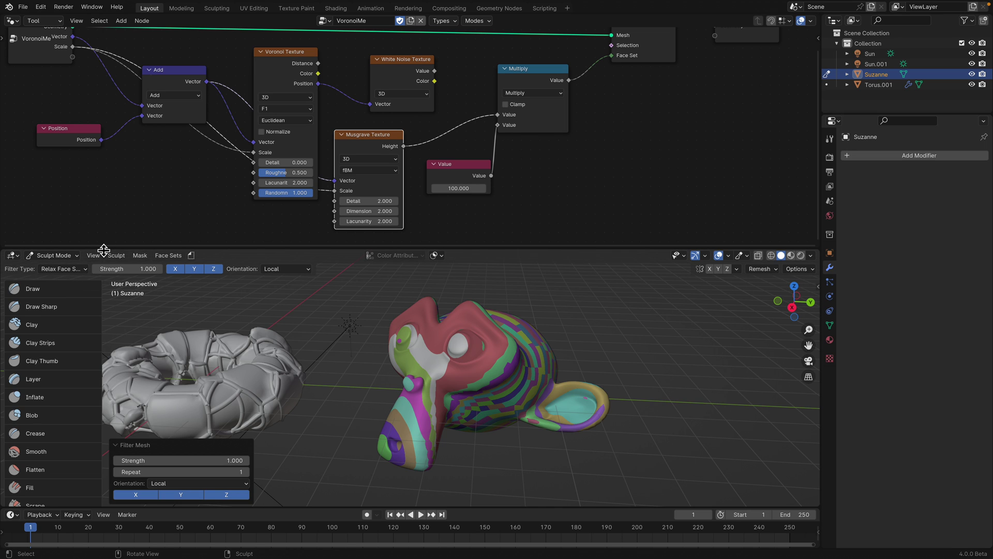
# Step: Enlarge the 3D viewport and run StoreFaceSet to save the monkey head's face sets as the face_set attribute
pyautogui.moveTo(104, 247); pyautogui.dragTo(106, 178)
pyautogui.click(54, 184)
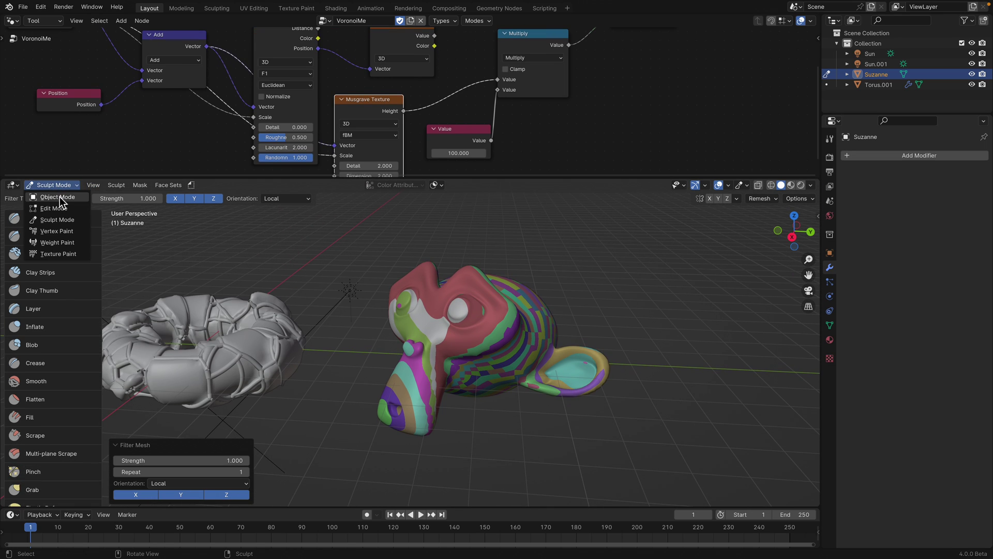
pyautogui.click(191, 186)
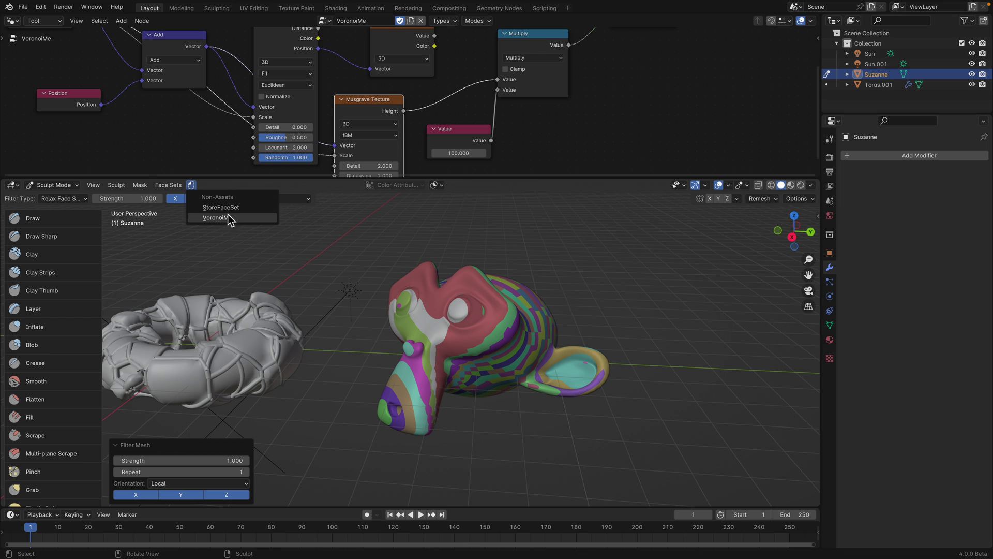
pyautogui.click(230, 212)
# Step: Switch the monkey head to Object Mode, show its mesh attributes and save the file
pyautogui.click(73, 185)
pyautogui.click(52, 196)
pyautogui.click(829, 325)
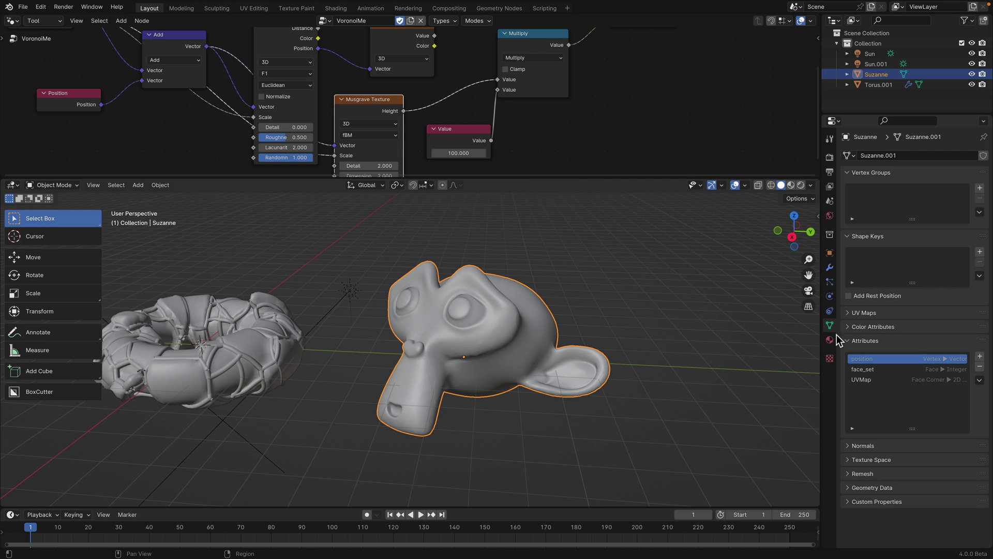
pyautogui.moveTo(590, 331); pyautogui.dragTo(581, 328, button='middle')
pyautogui.hotkey('ctrl', 's')
# Step: Add the roped torus to the selection and copy modifiers with the monkey head as the active object
pyautogui.keyDown('shift'); pyautogui.moveTo(481, 329); pyautogui.dragTo(556, 332, button='middle'); pyautogui.keyUp('shift')
pyautogui.keyDown('shift'); pyautogui.click(365, 365); pyautogui.keyUp('shift')
pyautogui.hotkey('ctrl', 'l')
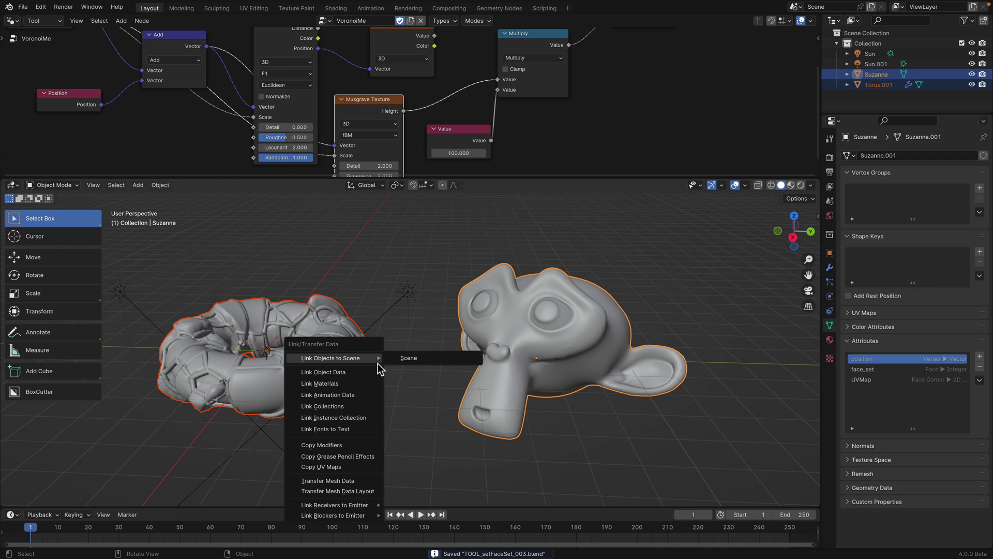
pyautogui.click(343, 445)
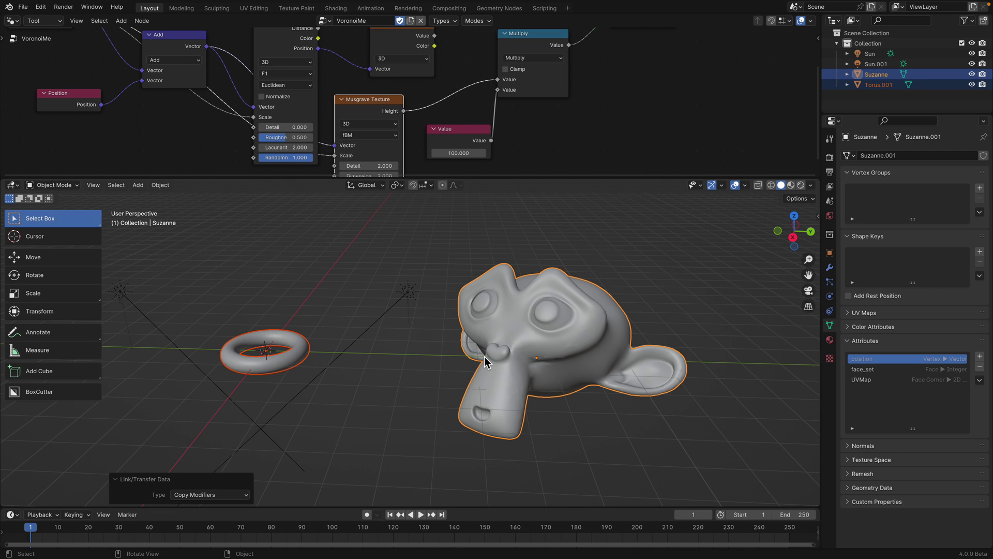
# Step: Undo the modifier copy, then try and undo another copy with the monkey head as the active object
pyautogui.moveTo(443, 349); pyautogui.dragTo(446, 365, button='middle')
pyautogui.hotkey('ctrl', 'z')
pyautogui.hotkey('alt', 'a')
pyautogui.click(338, 300)
pyautogui.keyDown('shift'); pyautogui.click(522, 314); pyautogui.keyUp('shift')
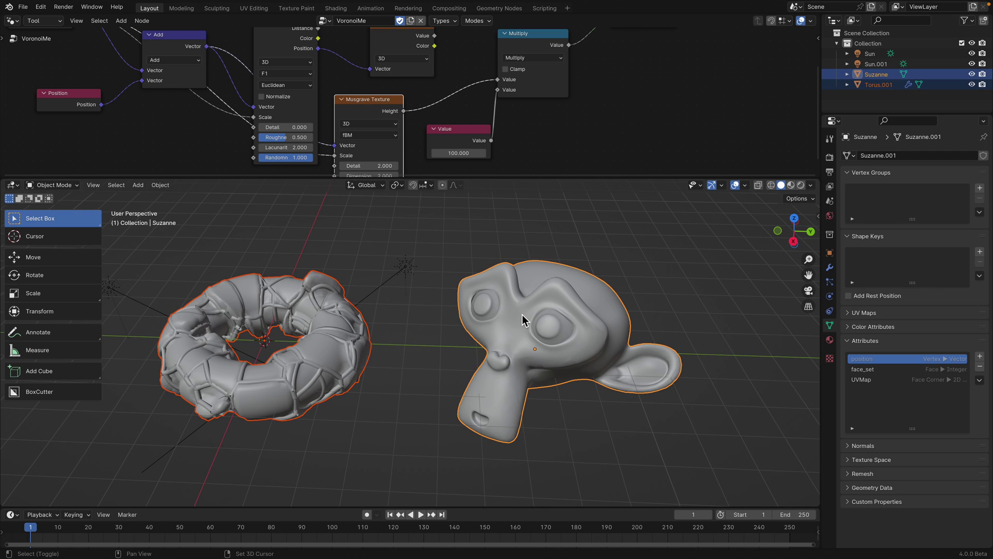
pyautogui.hotkey('ctrl', 'l')
pyautogui.click(523, 319)
pyautogui.hotkey('ctrl', 'z')
# Step: Select the monkey head, make the roped torus the active object and copy its modifiers to the monkey head
pyautogui.hotkey('alt', 'a')
pyautogui.click(561, 291)
pyautogui.keyDown('shift'); pyautogui.click(301, 296); pyautogui.keyUp('shift')
pyautogui.hotkey('ctrl', 'l')
pyautogui.click(301, 302)
pyautogui.scroll(-3, 391, 292)
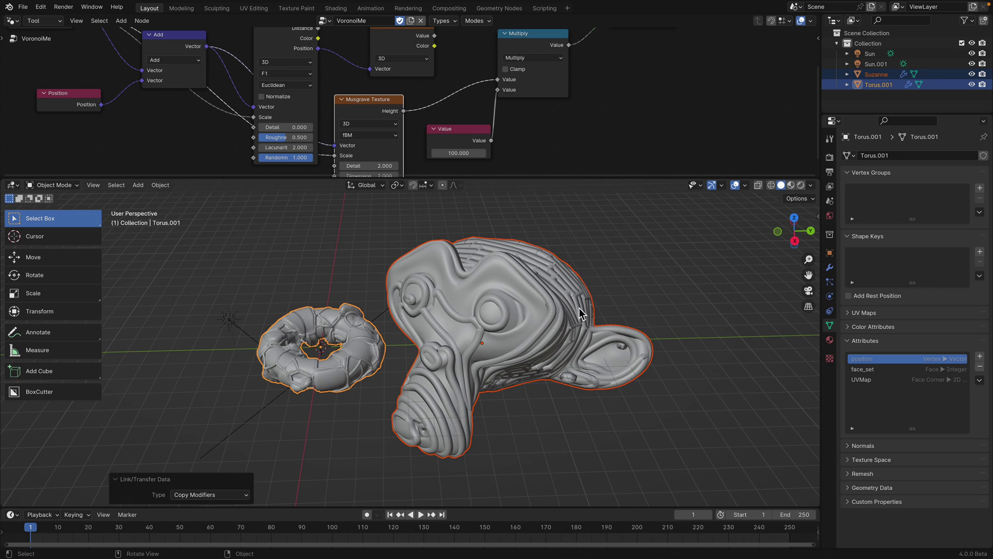
# Step: Select only the monkey head and show its modifier stack
pyautogui.hotkey('alt', 'a')
pyautogui.click(545, 315)
pyautogui.moveTo(545, 315); pyautogui.dragTo(569, 306, button='middle')
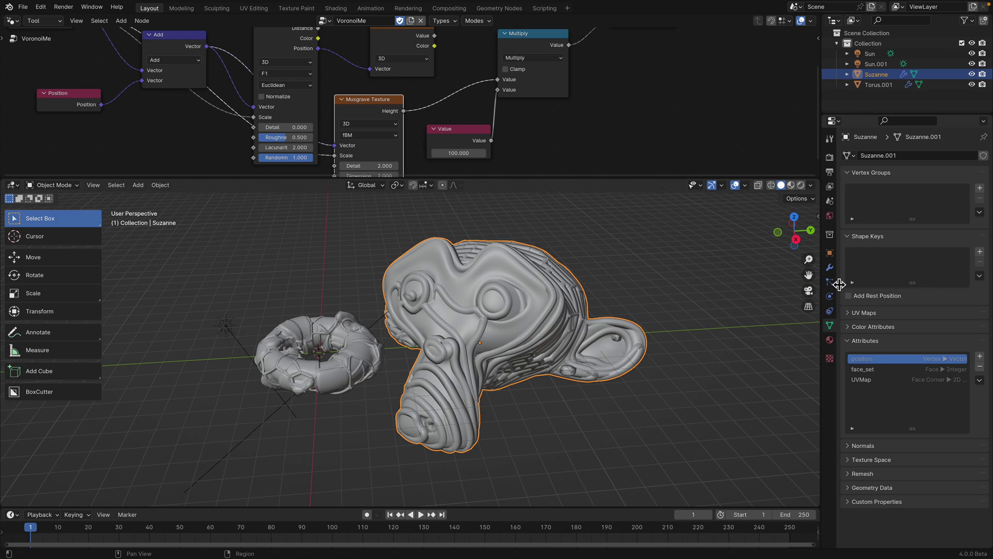
pyautogui.click(830, 268)
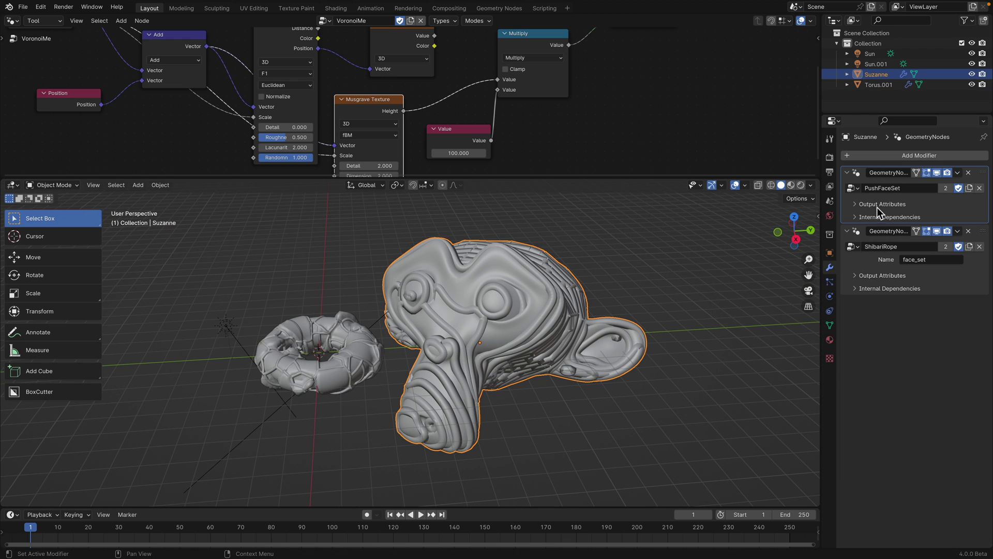
# Step: Enlarge the node editor and switch its node group context from Tool to Modifier for the monkey head's PushFaceSet nodes
pyautogui.moveTo(421, 179); pyautogui.dragTo(423, 279)
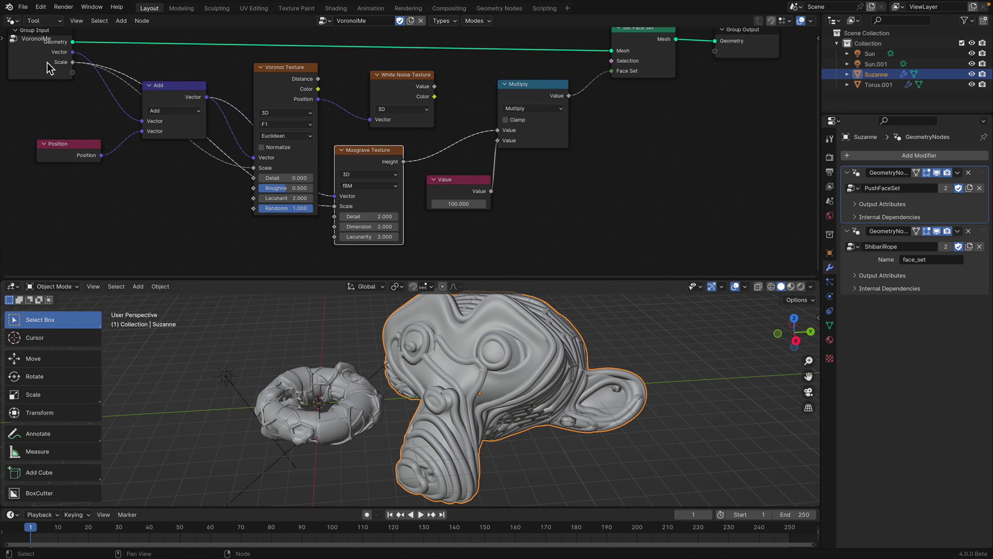
pyautogui.click(17, 22)
pyautogui.moveTo(392, 181); pyautogui.dragTo(428, 180, button='middle')
pyautogui.scroll(2, 428, 179)
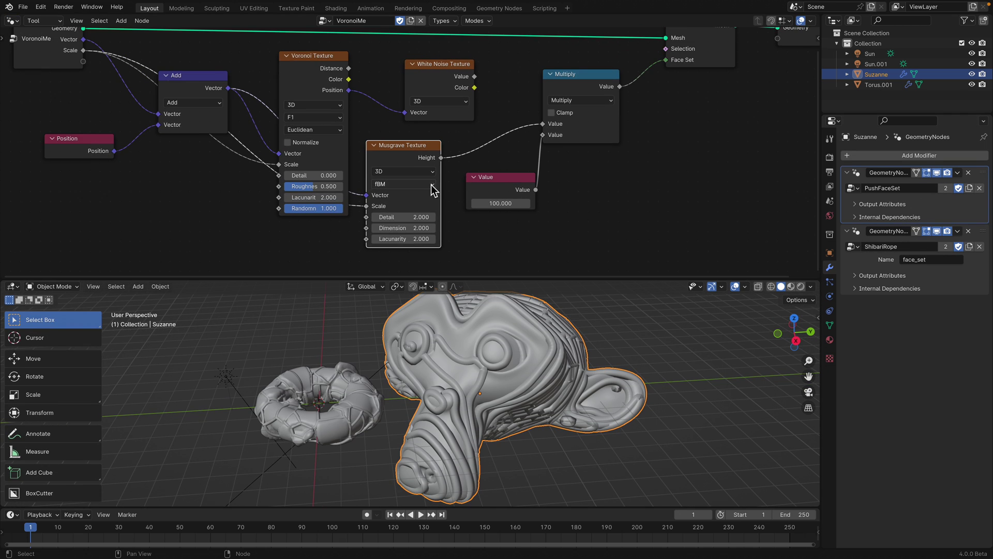
pyautogui.click(41, 20)
pyautogui.click(57, 45)
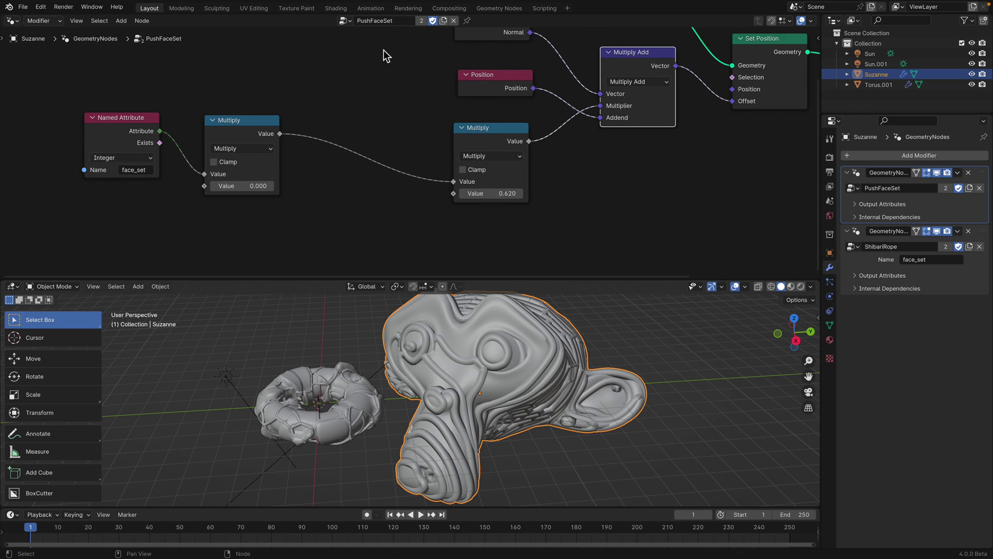
# Step: Set the factor of the PushFaceSet Multiply node that feeds Multiply Add to 0.200
pyautogui.scroll(-1, 414, 154)
pyautogui.moveTo(456, 160); pyautogui.dragTo(373, 166, button='middle')
pyautogui.keyDown('shift'); pyautogui.moveTo(416, 197); pyautogui.dragTo(316, 197); pyautogui.keyUp('shift')
pyautogui.moveTo(378, 197)
pyautogui.keyDown('shift'); pyautogui.mouseDown()
pyautogui.moveTo(413, 196)
pyautogui.moveTo(383, 197)
pyautogui.mouseUp(); pyautogui.keyUp('shift')
pyautogui.click(599, 328)
pyautogui.click(558, 339)
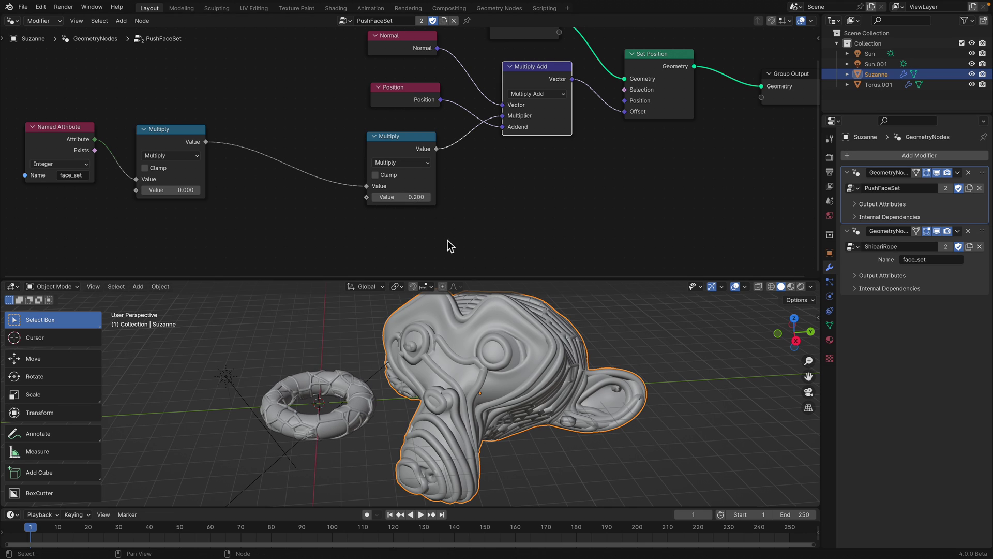
pyautogui.moveTo(448, 241); pyautogui.dragTo(451, 248, button='middle')
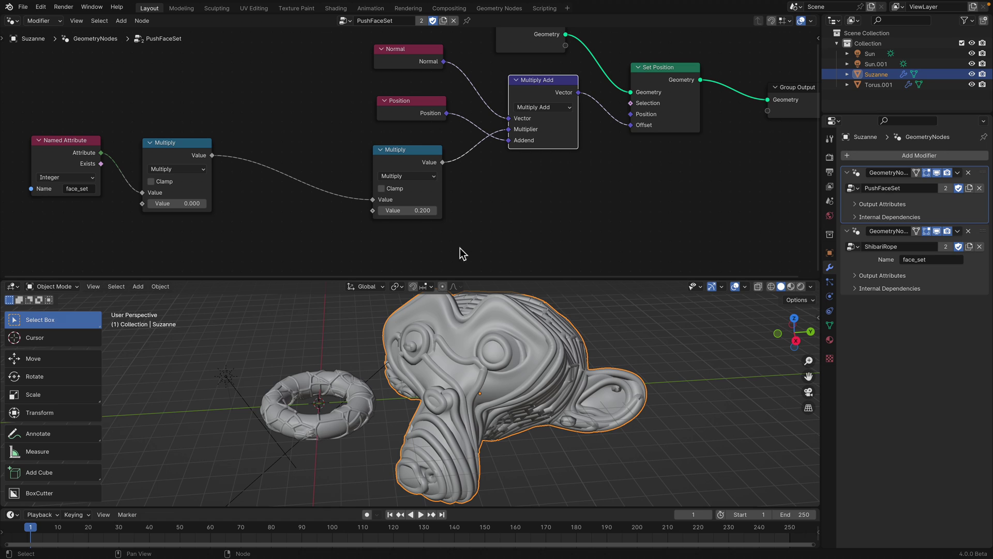
# Step: Make the ShibariRope modifier active so its node tree opens for editing
pyautogui.click(850, 188)
pyautogui.click(344, 20)
pyautogui.click(346, 37)
pyautogui.click(984, 232)
# Step: Set the rope profile's Curve Circle to resolution 3 and radius 0.08 m
pyautogui.click(468, 165)
pyautogui.write('2')
pyautogui.press('Return')
pyautogui.click(480, 167)
pyautogui.write('3')
pyautogui.press('Return')
pyautogui.moveTo(474, 174)
pyautogui.keyDown('shift'); pyautogui.mouseDown()
pyautogui.moveTo(512, 174)
pyautogui.moveTo(454, 174)
pyautogui.moveTo(475, 174)
pyautogui.mouseUp(); pyautogui.keyUp('shift')
# Step: Reset the Blur Attribute iterations to 0, then raise them to 8 in the ShibariRope nodes
pyautogui.click(317, 166)
pyautogui.write('0')
pyautogui.press('Return')
pyautogui.keyDown('shift'); pyautogui.moveTo(317, 165); pyautogui.dragTo(352, 166); pyautogui.keyUp('shift')
pyautogui.scroll(-1, 554, 386)
pyautogui.moveTo(554, 386); pyautogui.dragTo(550, 385, button='middle')
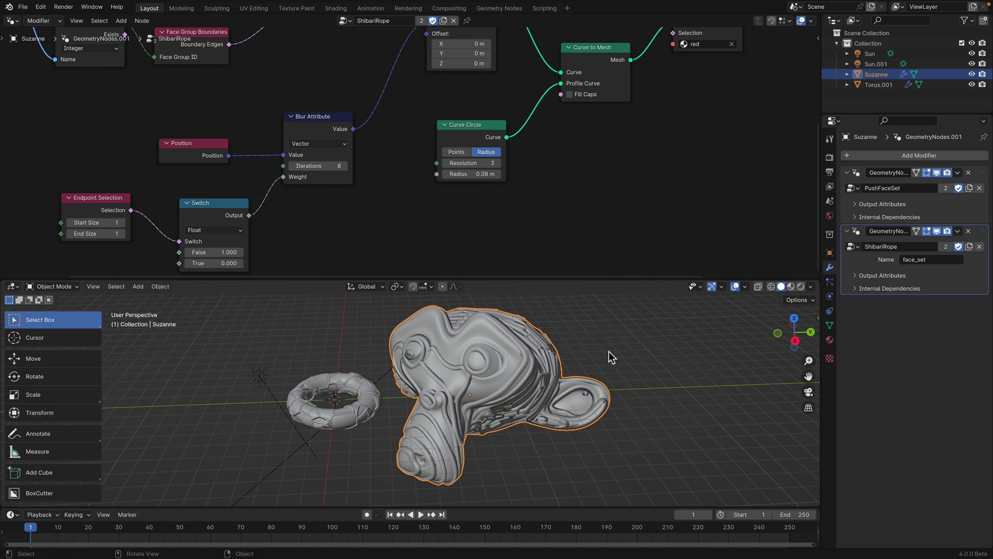
# Step: Enlarge the 3D viewport, preview the roped torus and monkey head in Rendered shading and save the file
pyautogui.moveTo(588, 284); pyautogui.dragTo(588, 155)
pyautogui.moveTo(618, 246)
pyautogui.mouseDown(button='middle')
pyautogui.moveTo(712, 243)
pyautogui.moveTo(622, 250)
pyautogui.moveTo(635, 268)
pyautogui.mouseUp(button='middle')
pyautogui.click(800, 162)
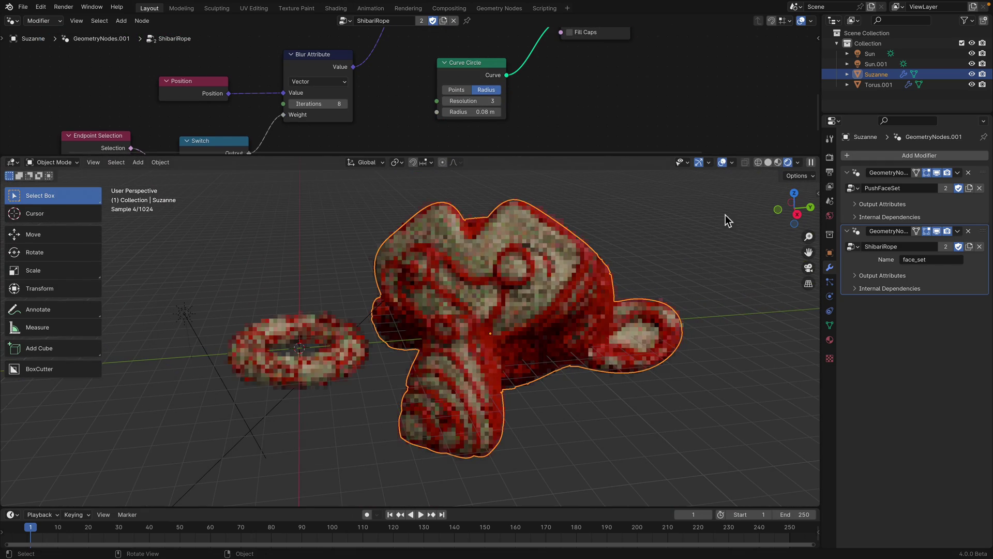
pyautogui.hotkey('ctrl', 's')
pyautogui.moveTo(601, 366); pyautogui.dragTo(342, 374, button='middle')
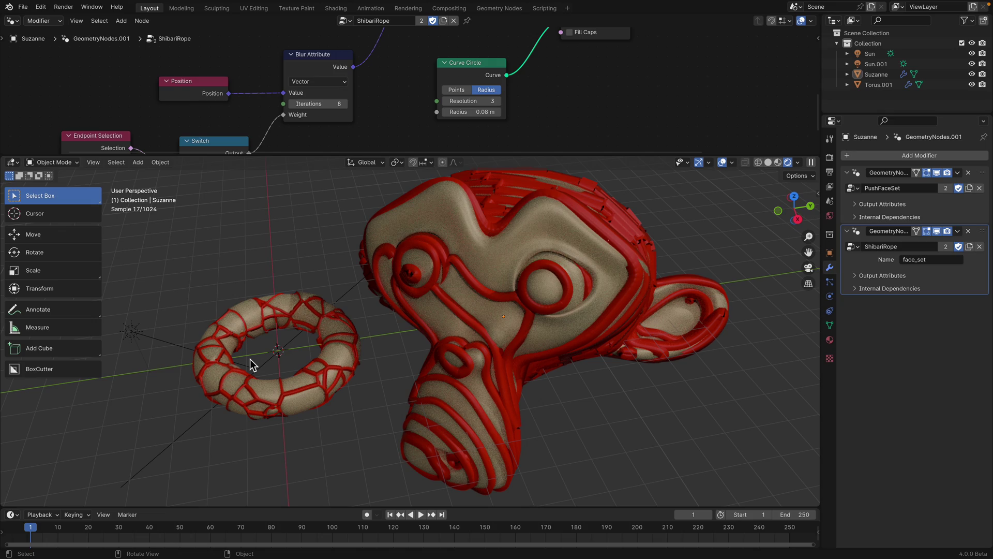
pyautogui.moveTo(324, 395); pyautogui.dragTo(446, 331, button='middle')
pyautogui.hotkey('ctrl', 's')
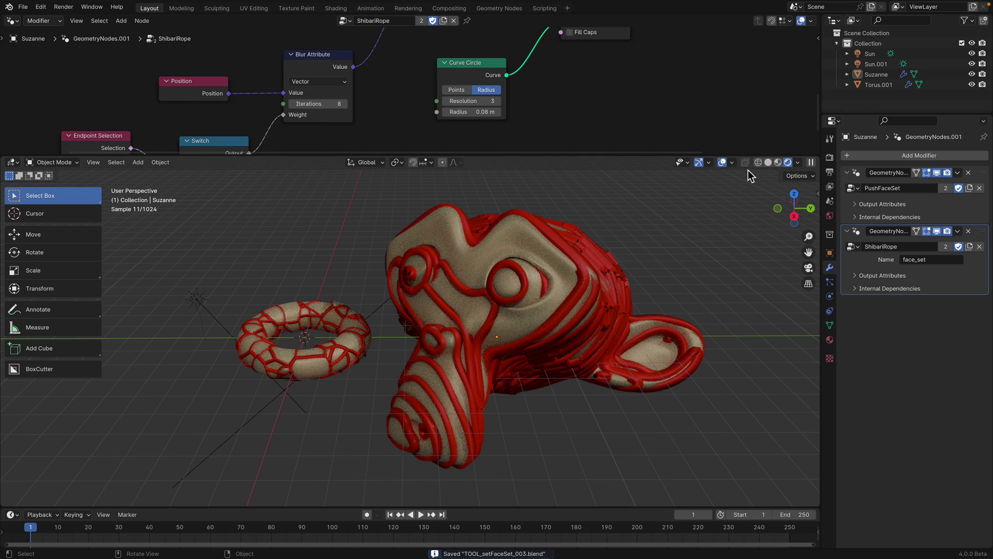
# Step: Return the 3D viewport to Solid shading and make the node editor slightly taller
pyautogui.click(768, 162)
pyautogui.moveTo(750, 155); pyautogui.dragTo(750, 173)
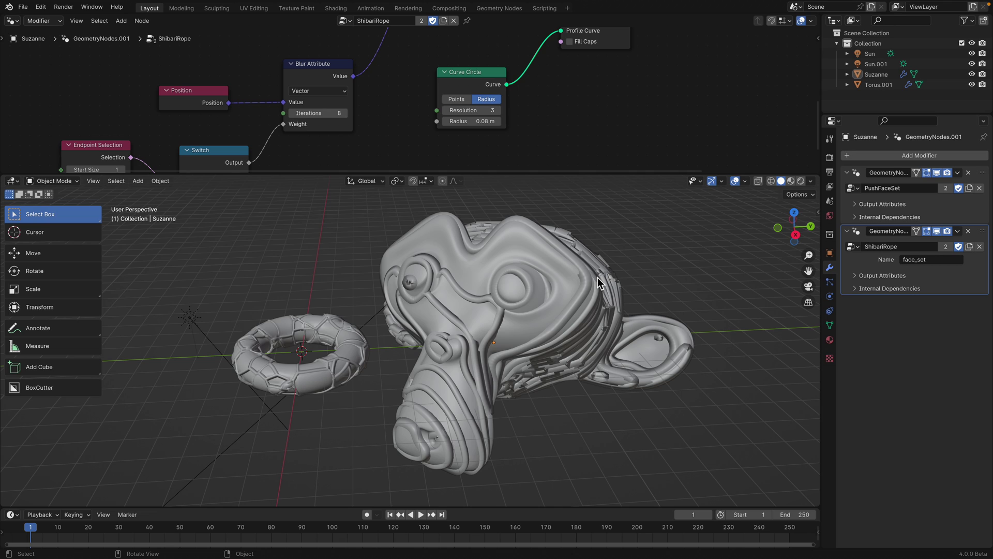
pyautogui.moveTo(596, 269); pyautogui.dragTo(539, 271, button='middle')
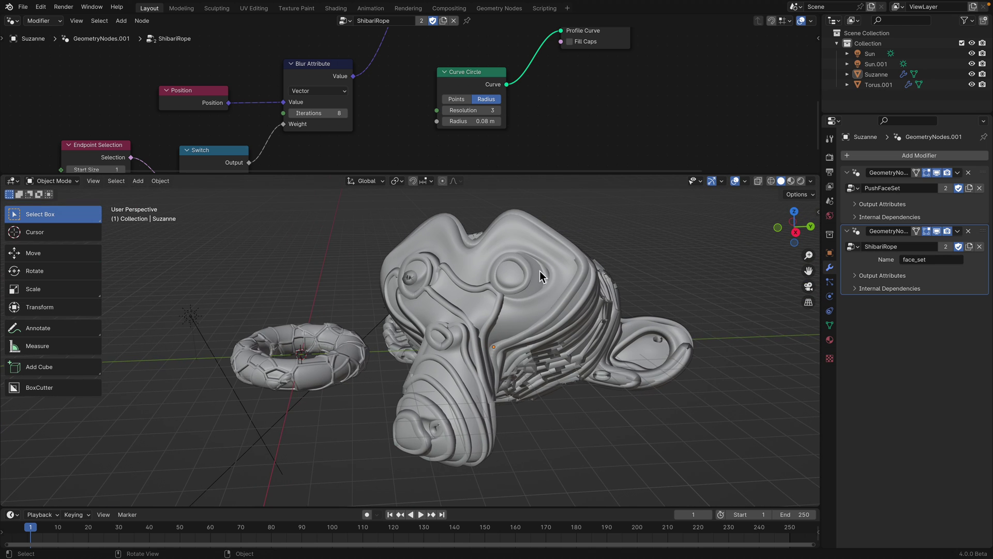
pyautogui.scroll(-4, 477, 156)
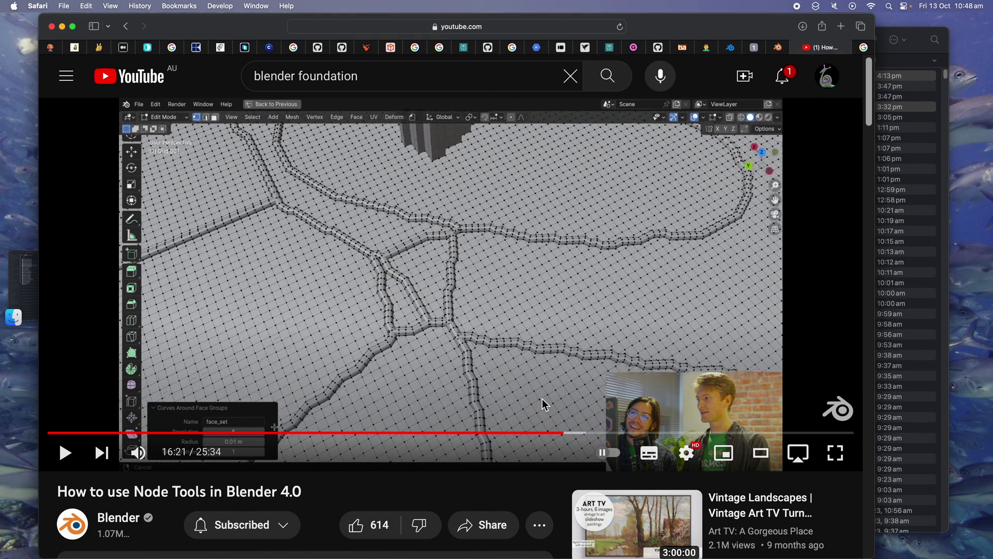
# Step: Scrub the "How to use Node Tools in Blender 4.0" video in Safari back to 10:20, then return to Blender
pyautogui.moveTo(574, 432); pyautogui.dragTo(374, 434)
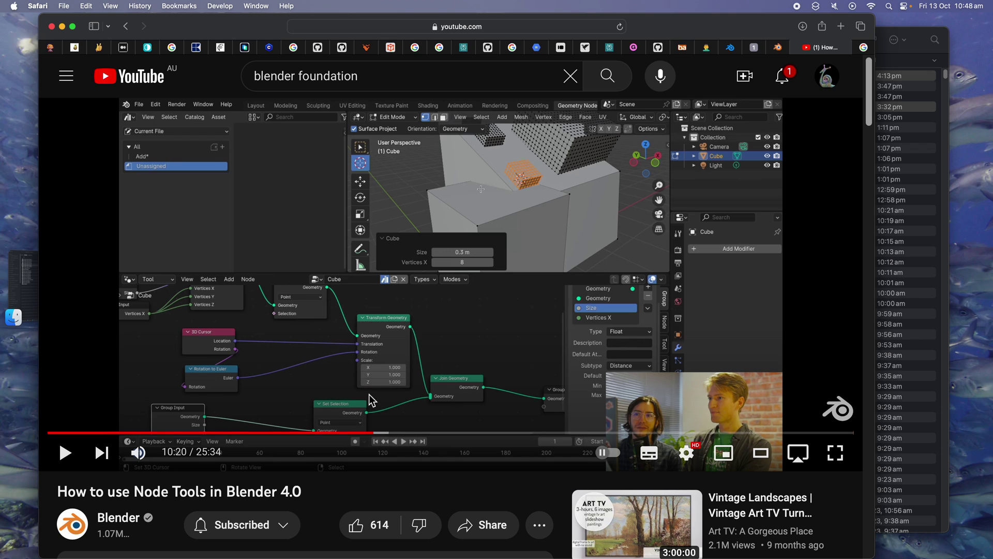
pyautogui.hotkey('ctrl', 'Right')
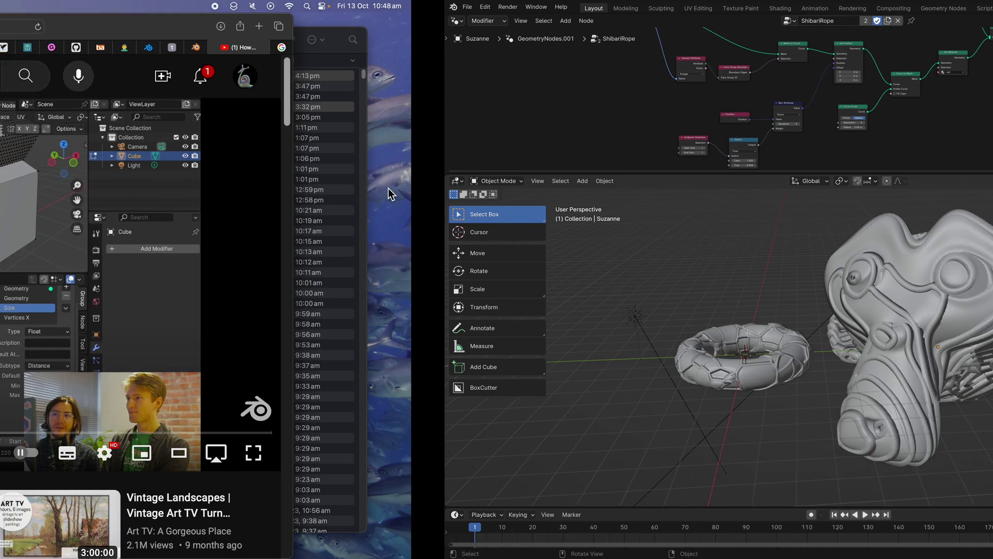
# Step: Enlarge the node editor again and fit the whole ShibariRope node tree in view
pyautogui.moveTo(501, 176); pyautogui.dragTo(502, 206)
pyautogui.scroll(-5, 513, 158)
pyautogui.moveTo(513, 158); pyautogui.dragTo(497, 166, button='middle')
pyautogui.scroll(2, 496, 166)
pyautogui.moveTo(799, 6)
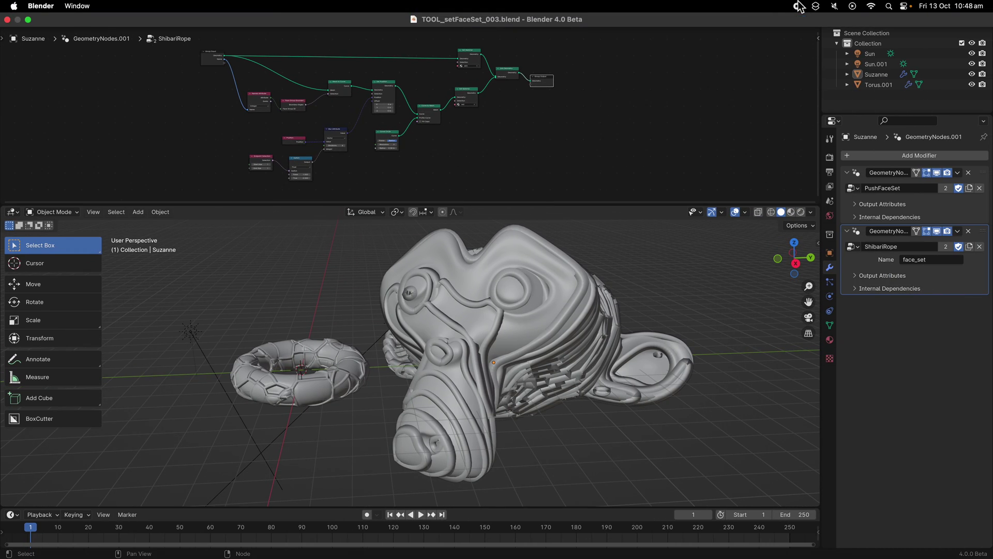